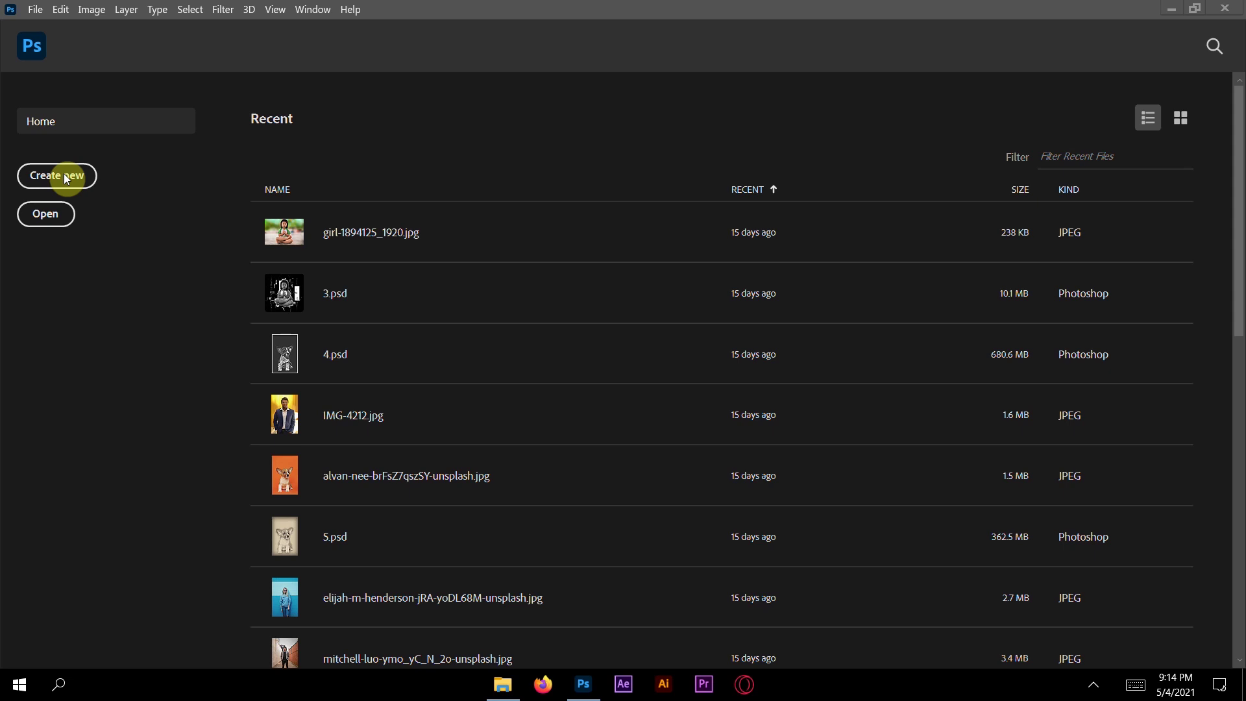
- Create a new blank document of 1600 x 1200 pixels at 72 pixels/inch with a white background
click(63, 173)
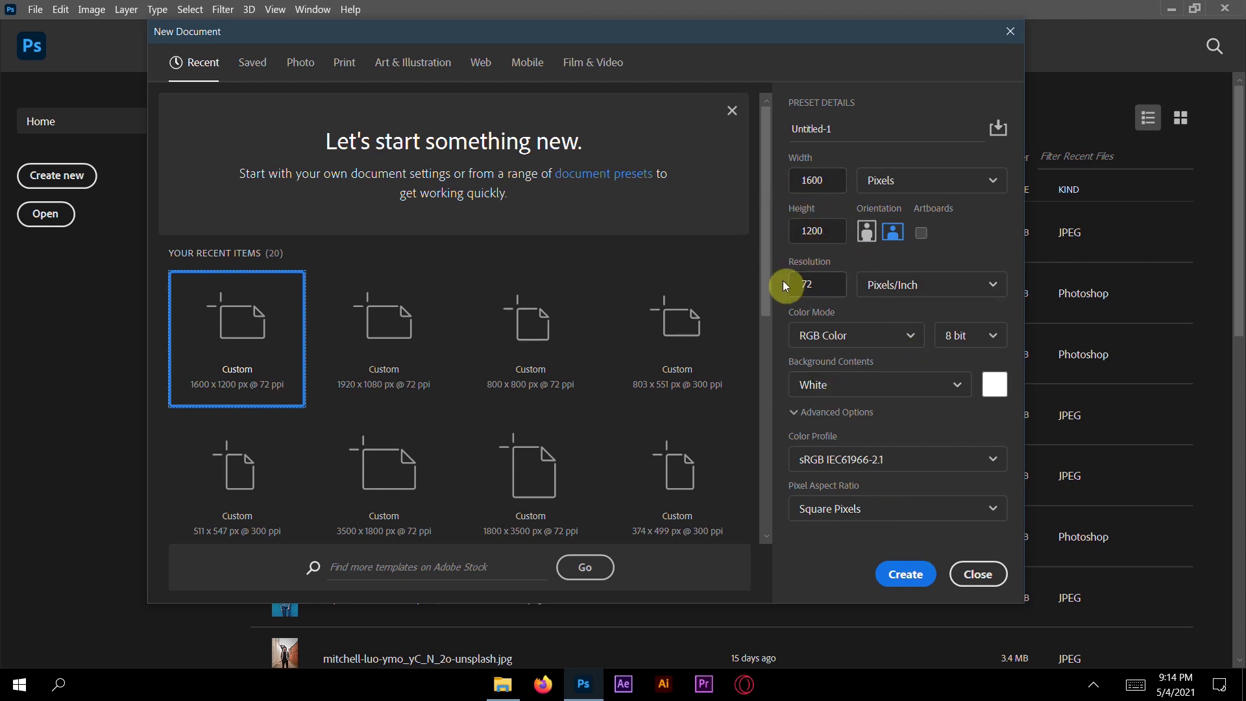
click(911, 572)
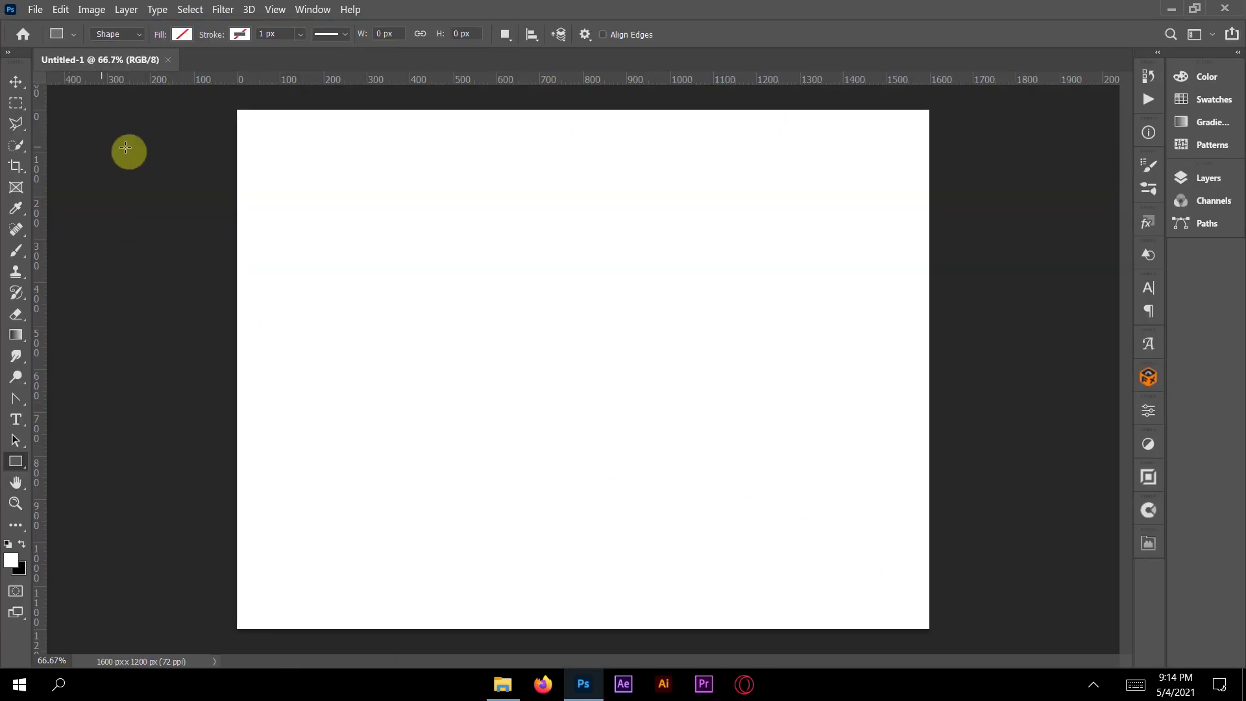
- Place chalkboard.png from the neon animation folder into the document as a full-canvas background
click(503, 683)
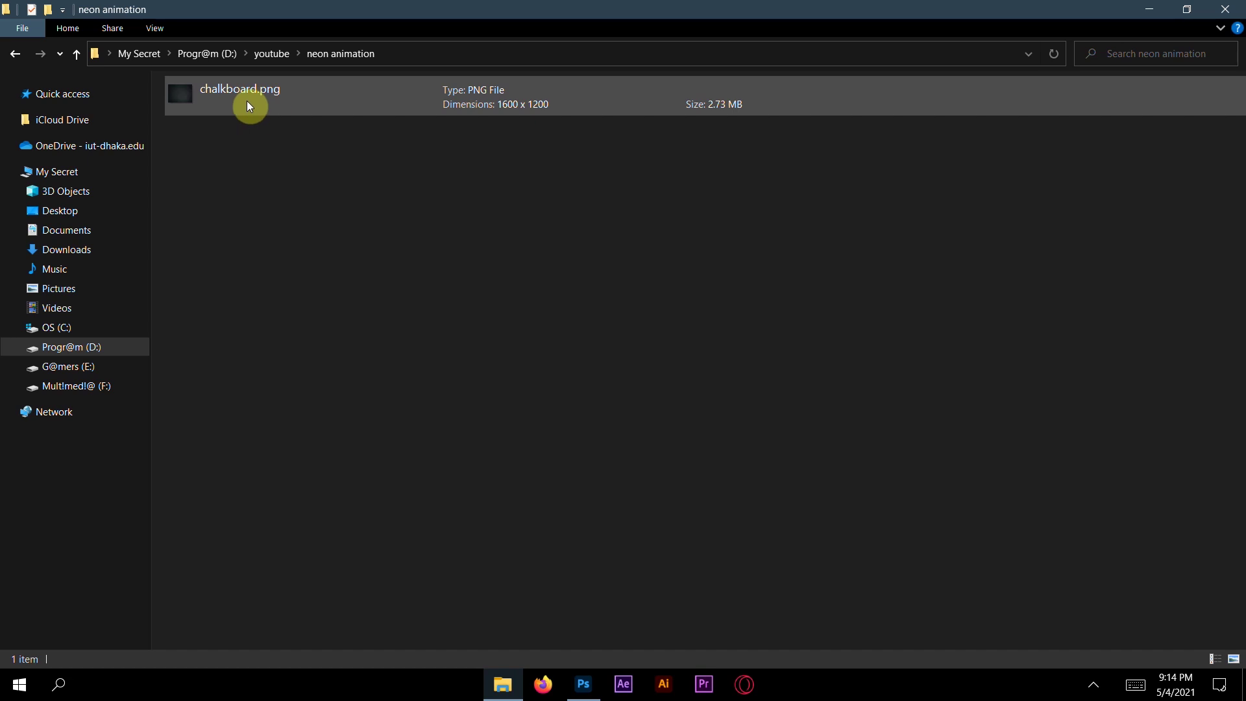
drag(246, 100, 376, 188)
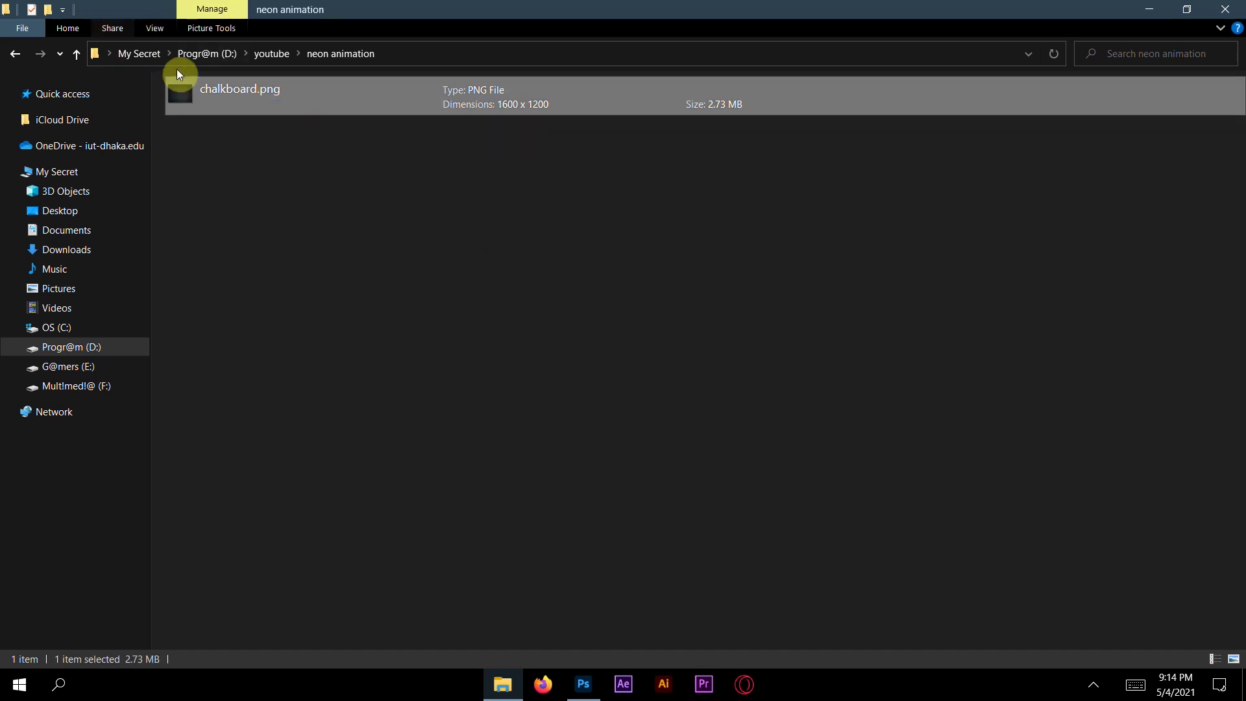
drag(241, 111, 587, 494)
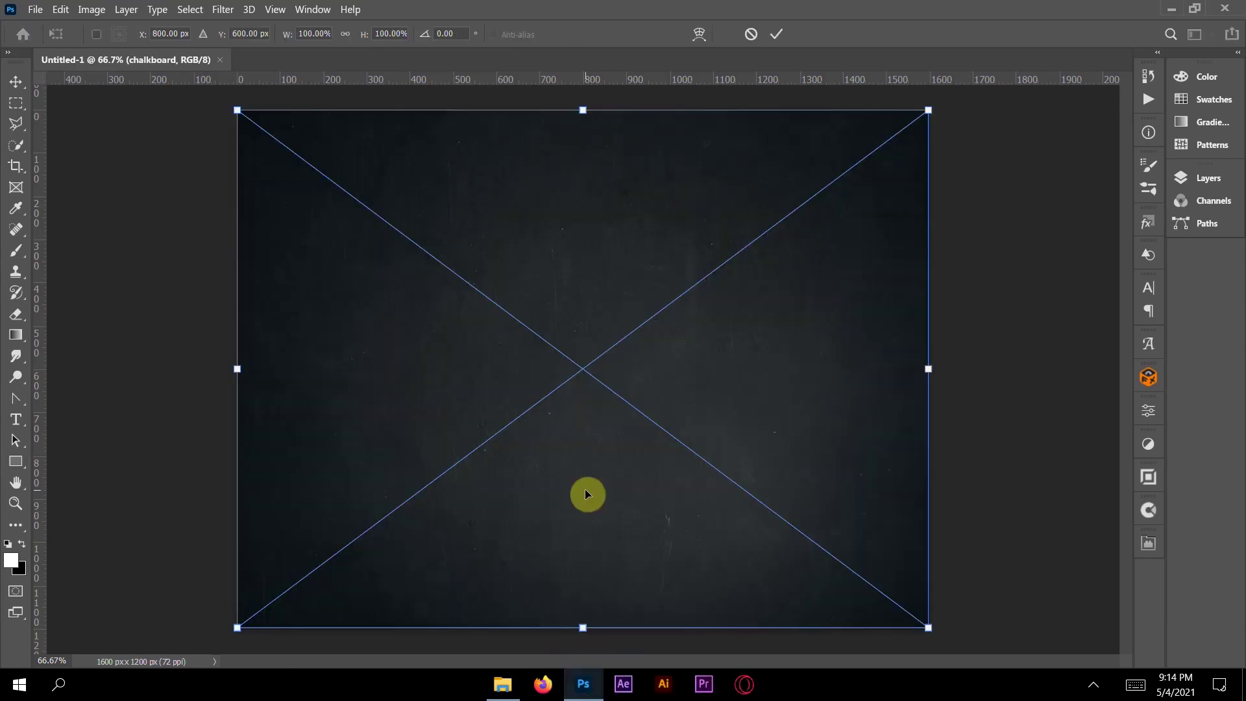
click(775, 35)
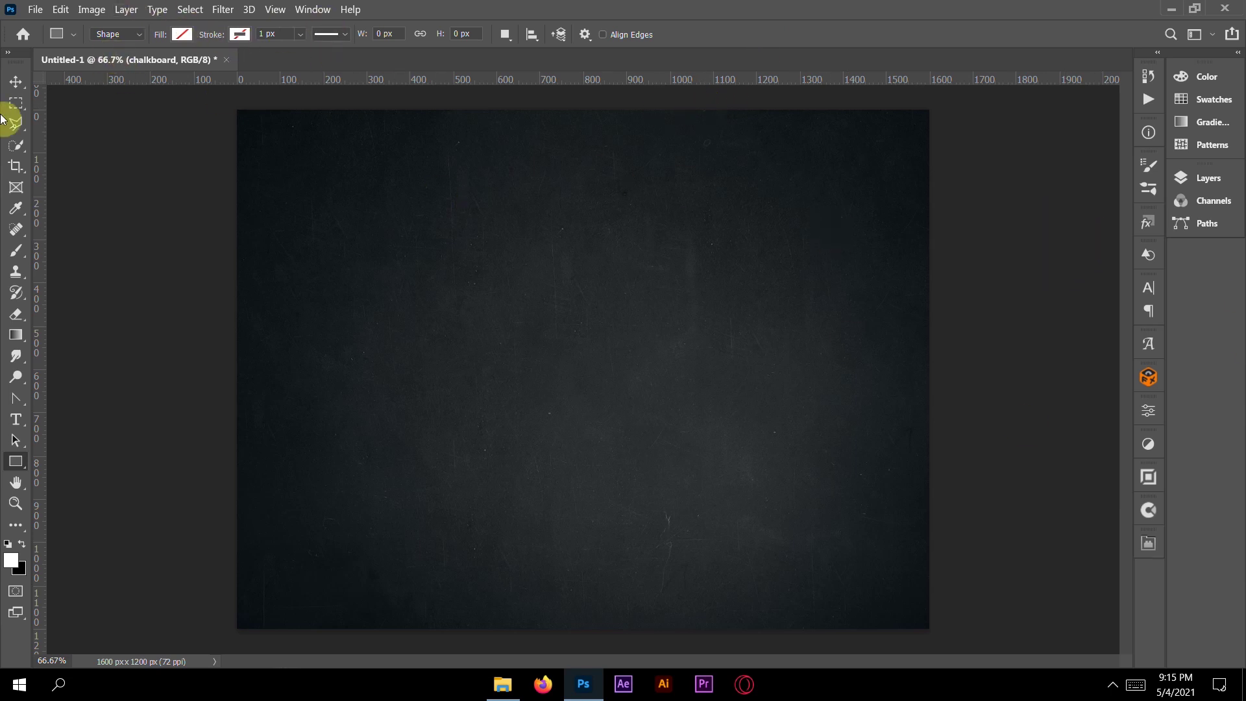
- Add white horizontal text reading "Happy Birthday" on two lines, centre-aligned in Palace Script MT at 190 pt
click(22, 415)
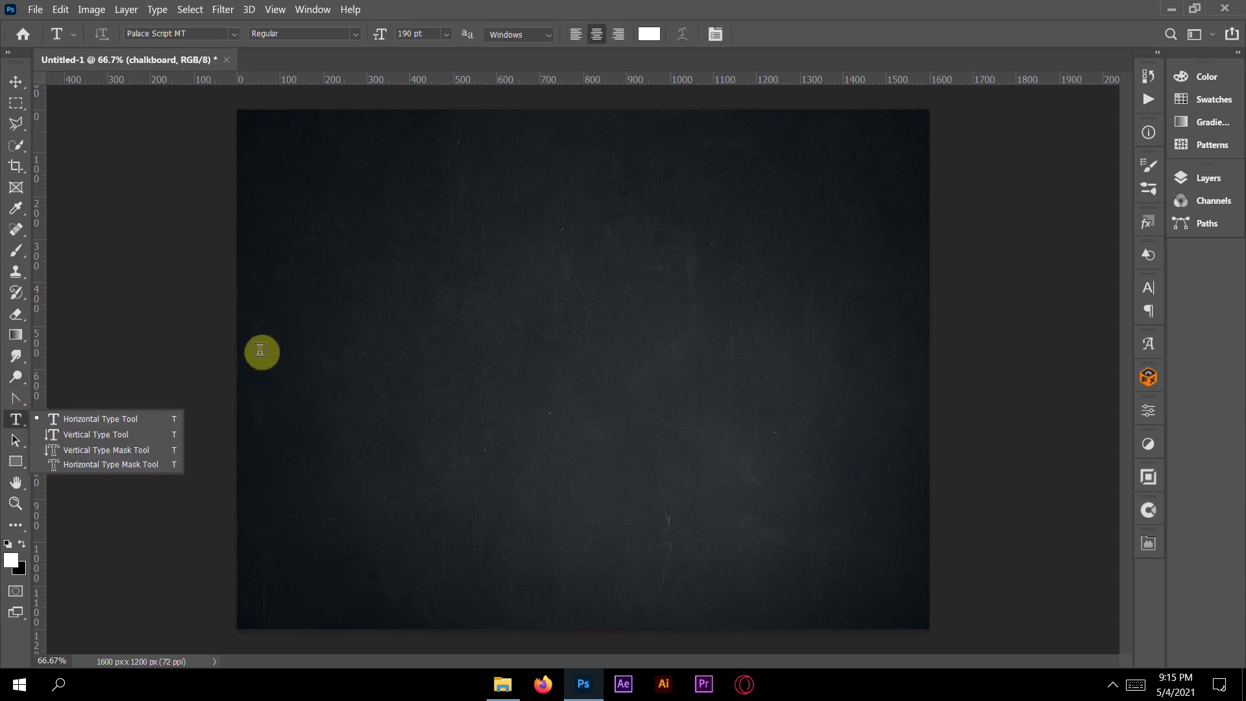
click(476, 322)
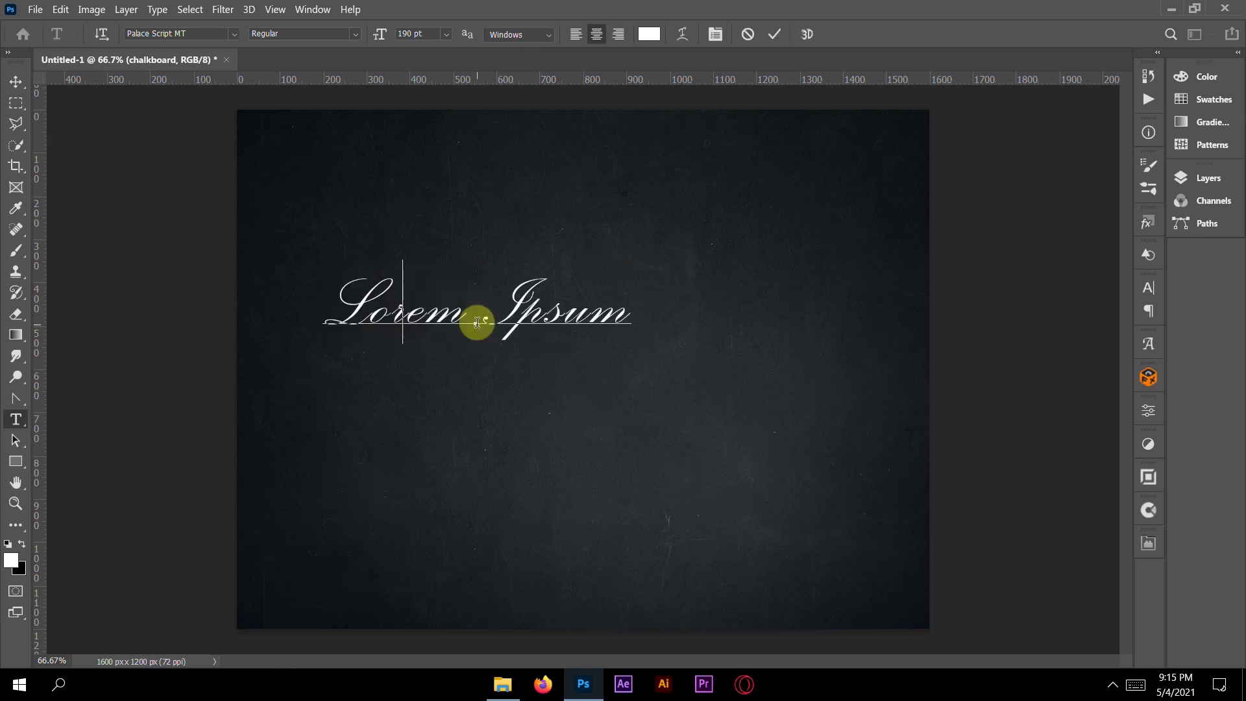
key(BackSpace)
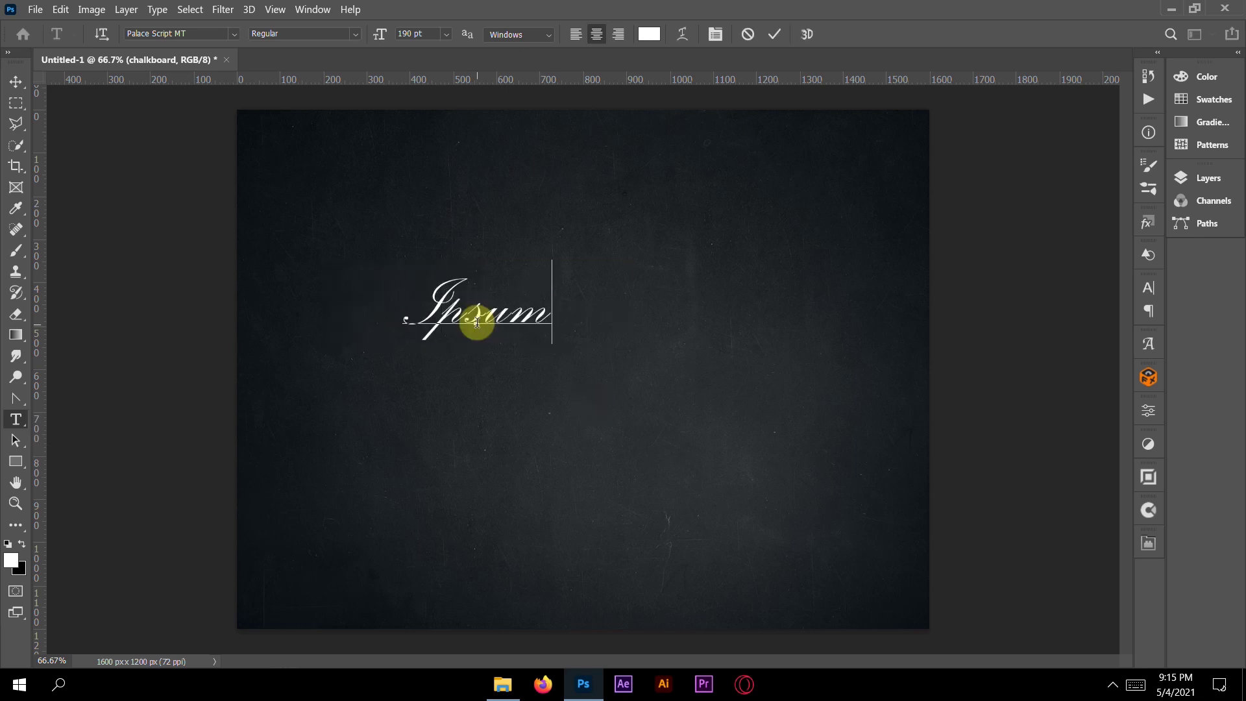
key(ctrl+a)
key(BackSpace)
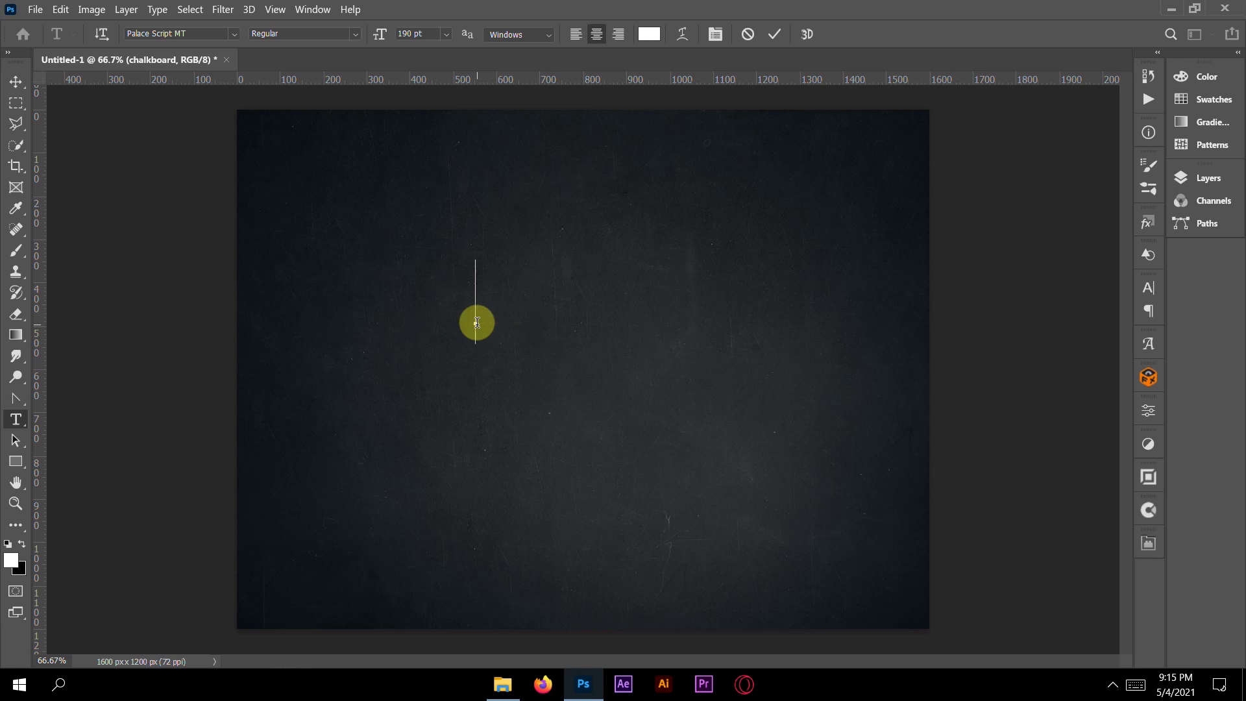
text(Happy )
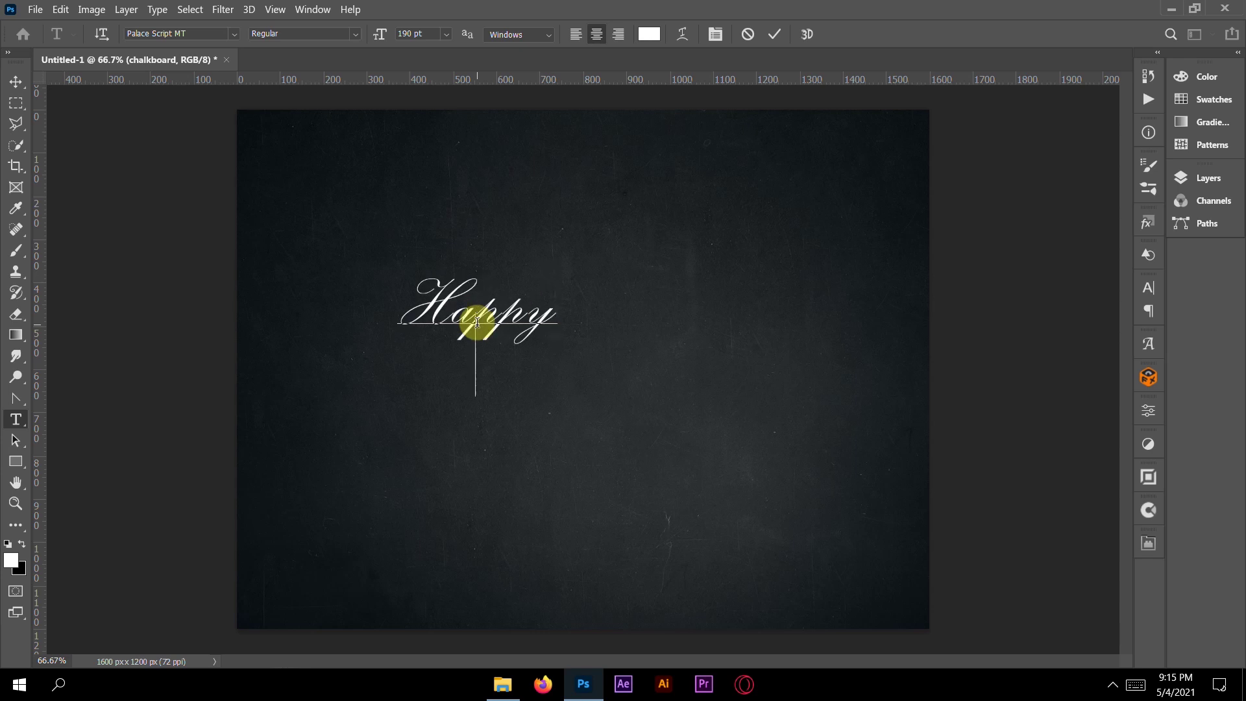
text(B)
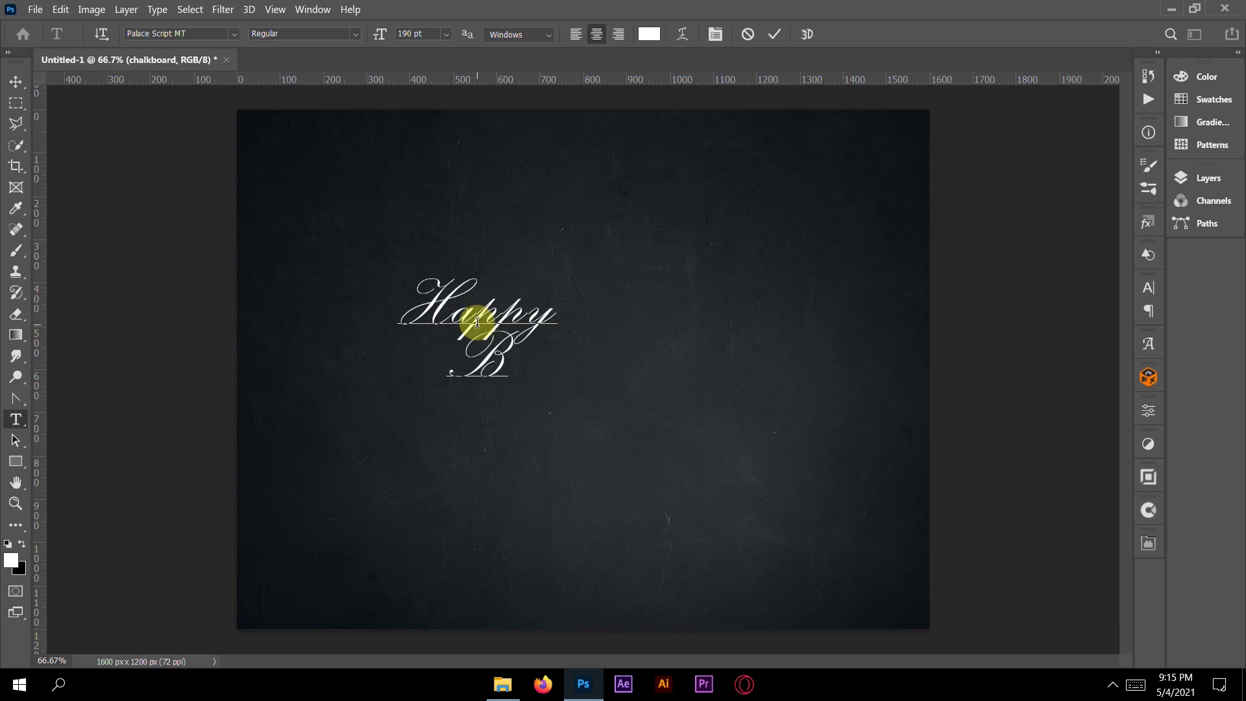
text(irthday)
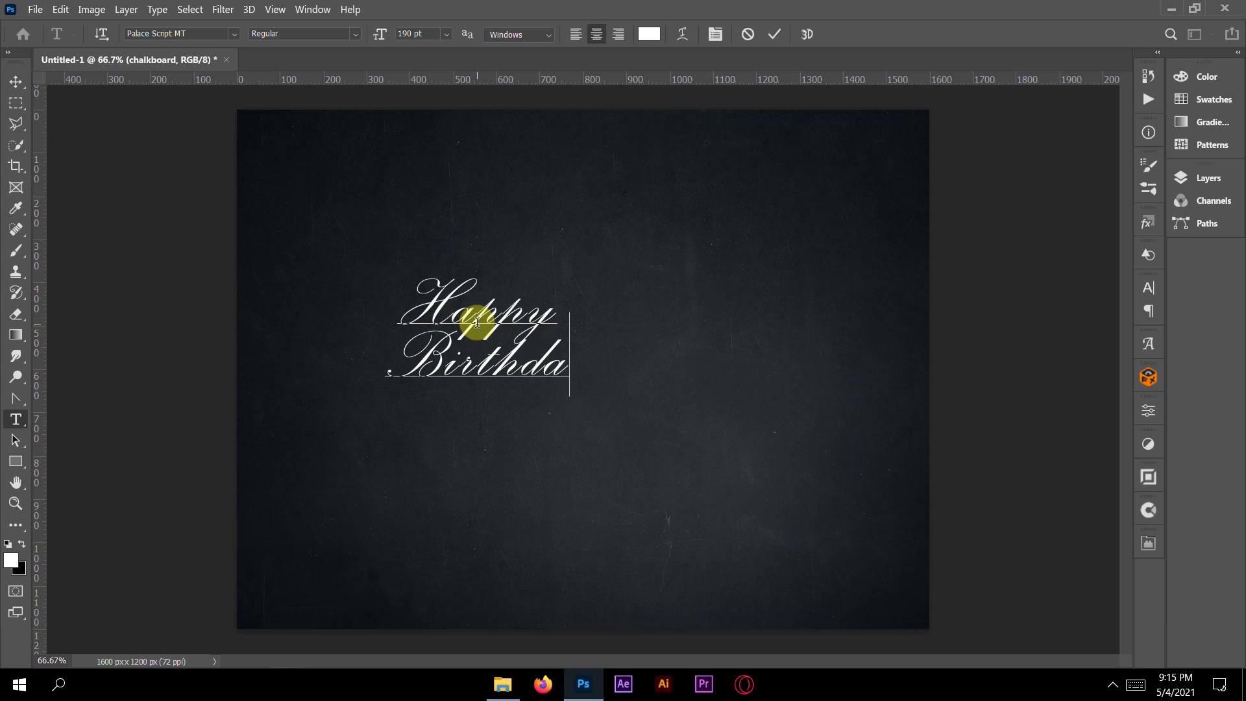
click(770, 38)
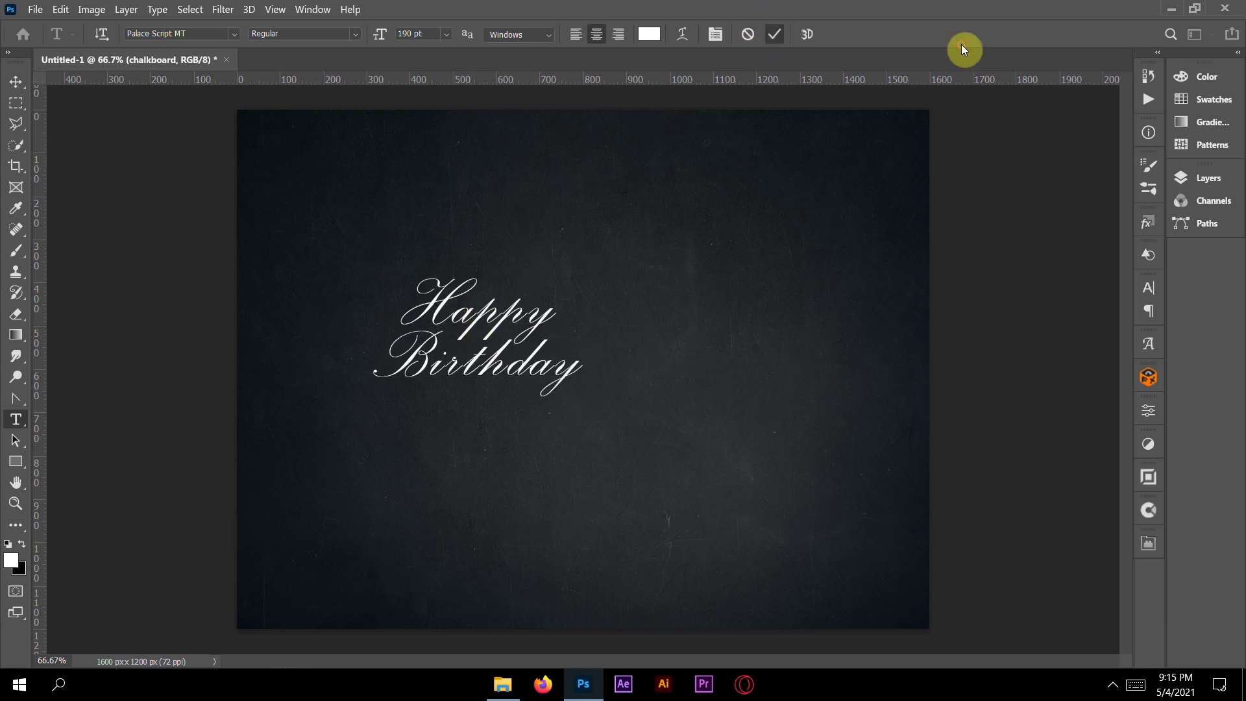
click(1145, 290)
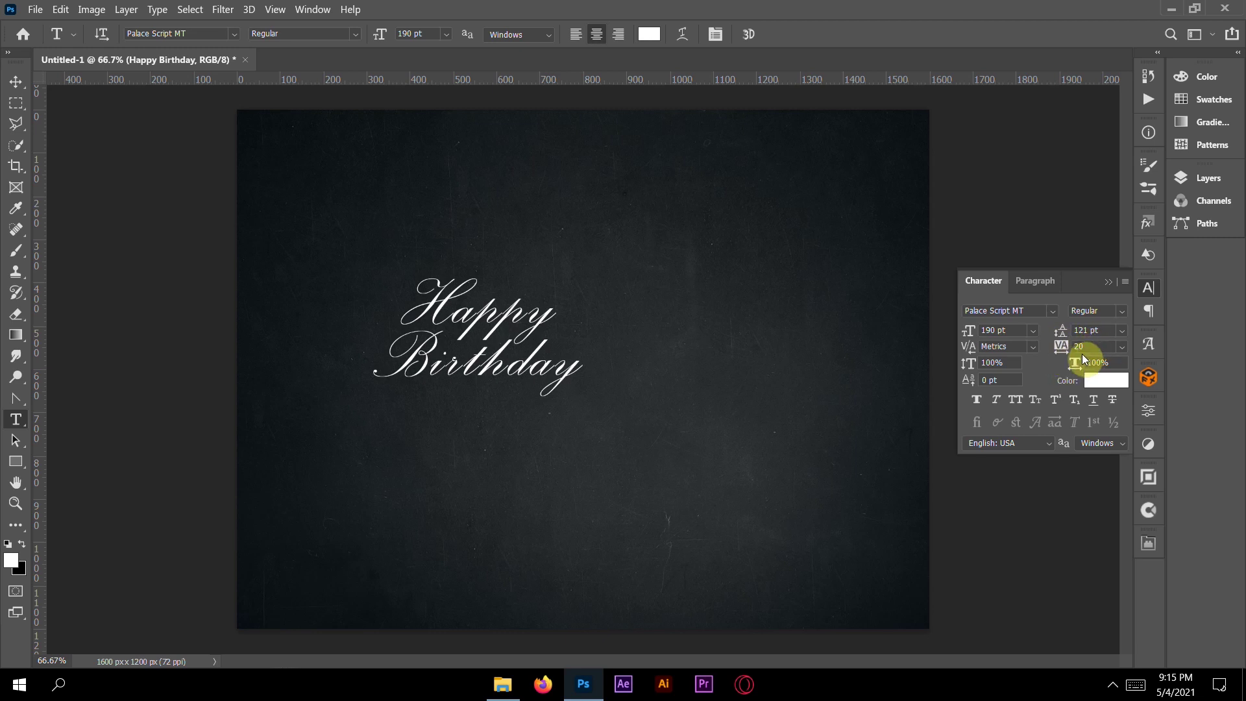
click(1055, 400)
click(1108, 287)
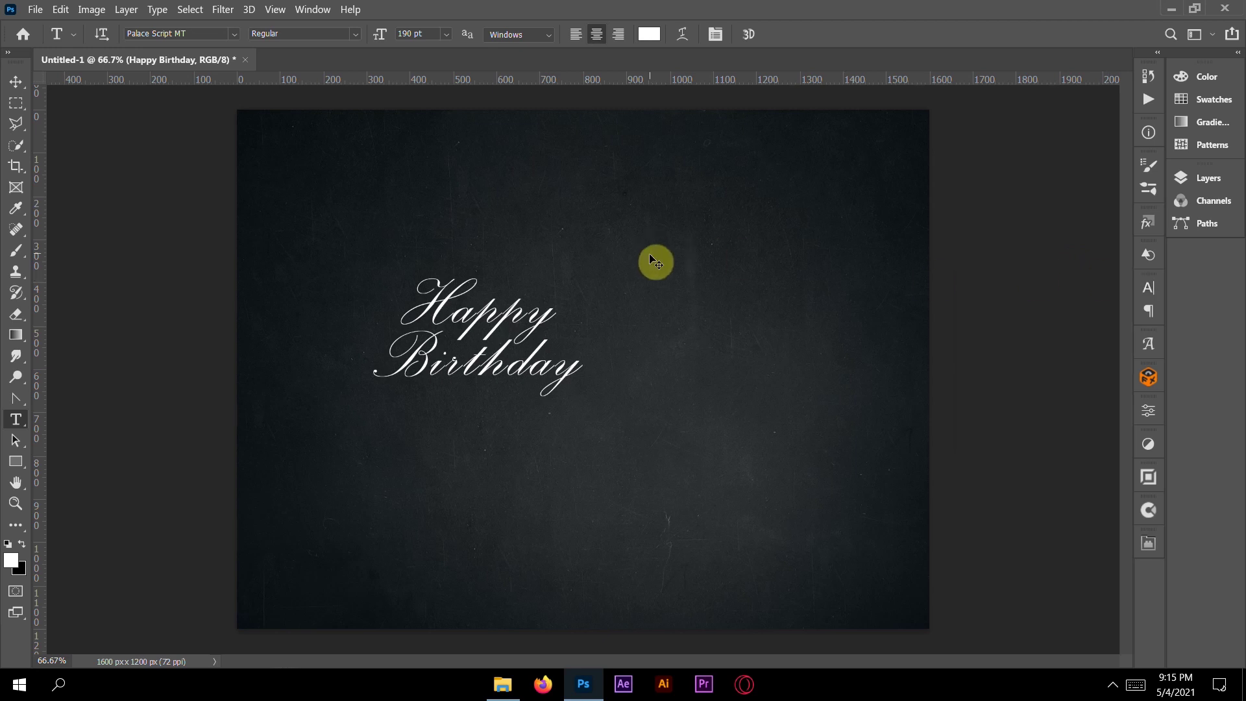
- Rotate the "Happy Birthday" text counter-clockwise by about 29 degrees
key(ctrl+t)
drag(597, 250, 549, 196)
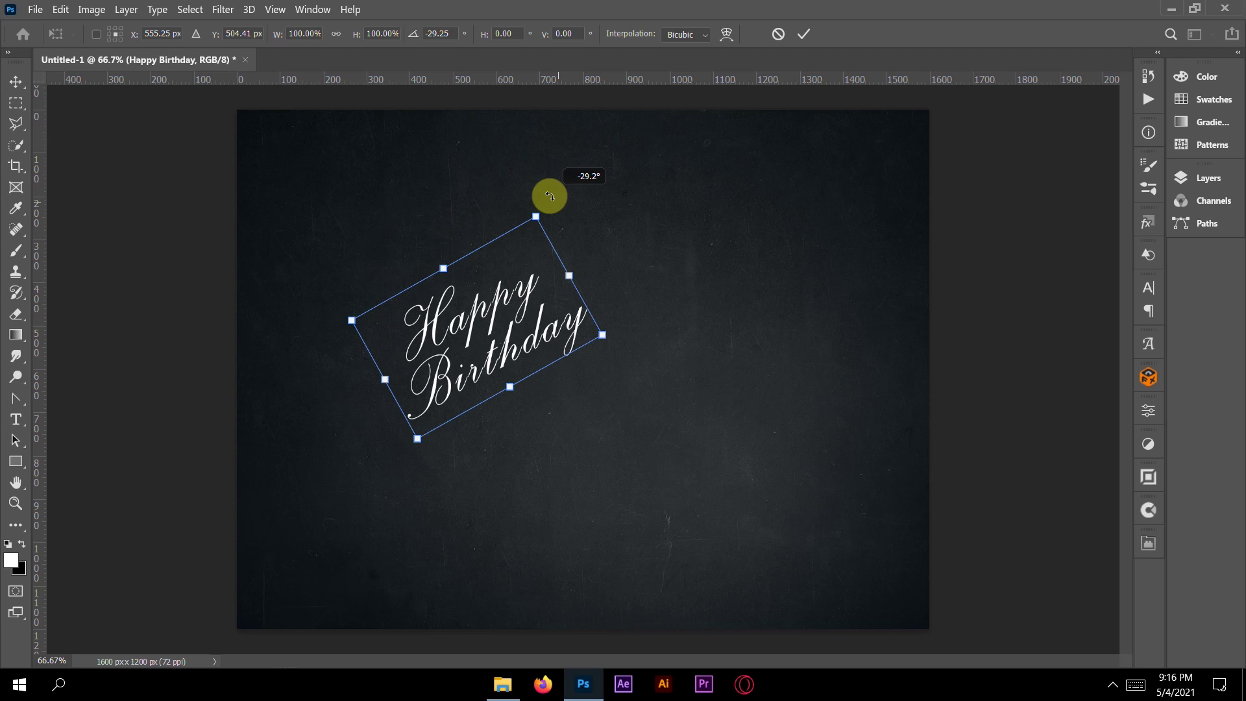
click(803, 37)
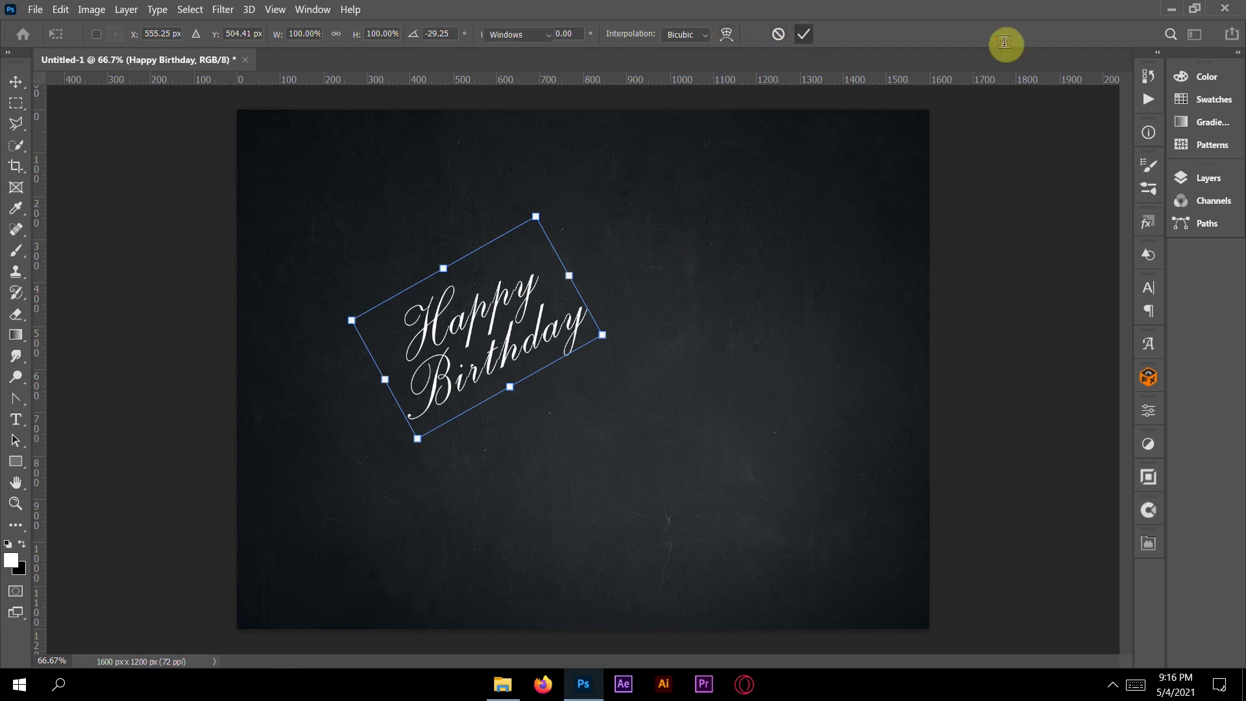
- Centre the "Happy Birthday" text horizontally and vertically on the chalkboard layer
click(1201, 185)
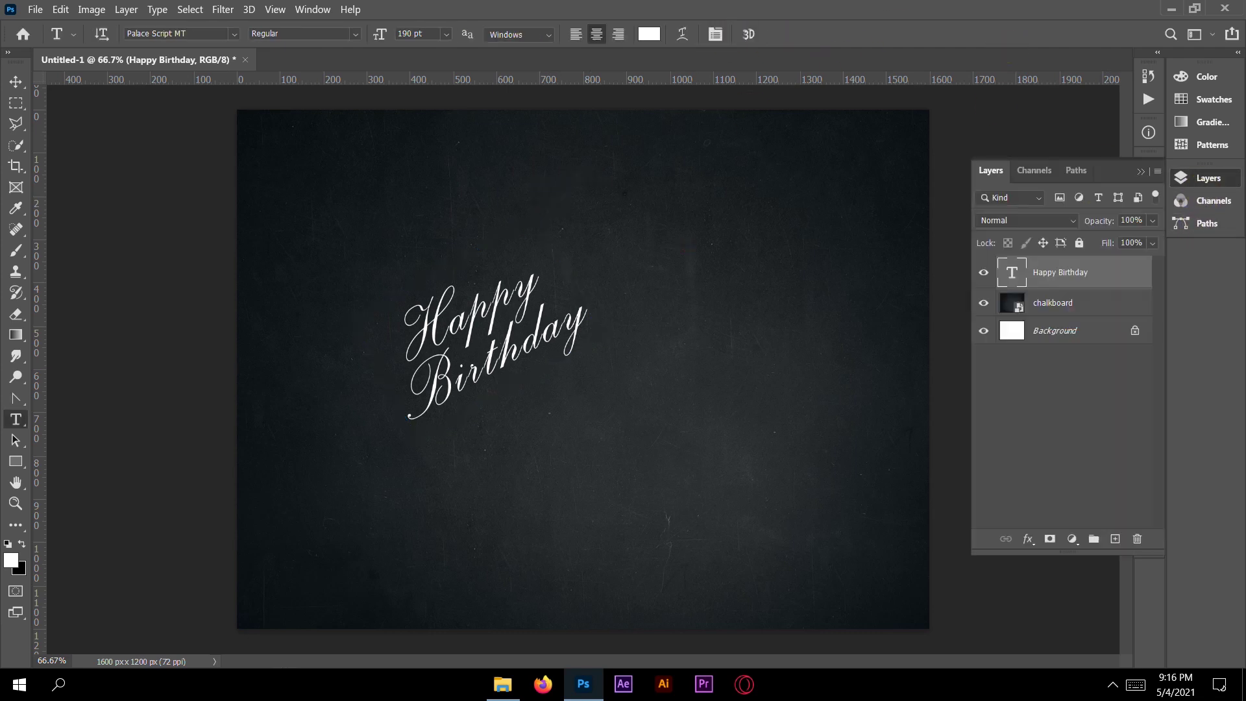
double_click(1098, 310)
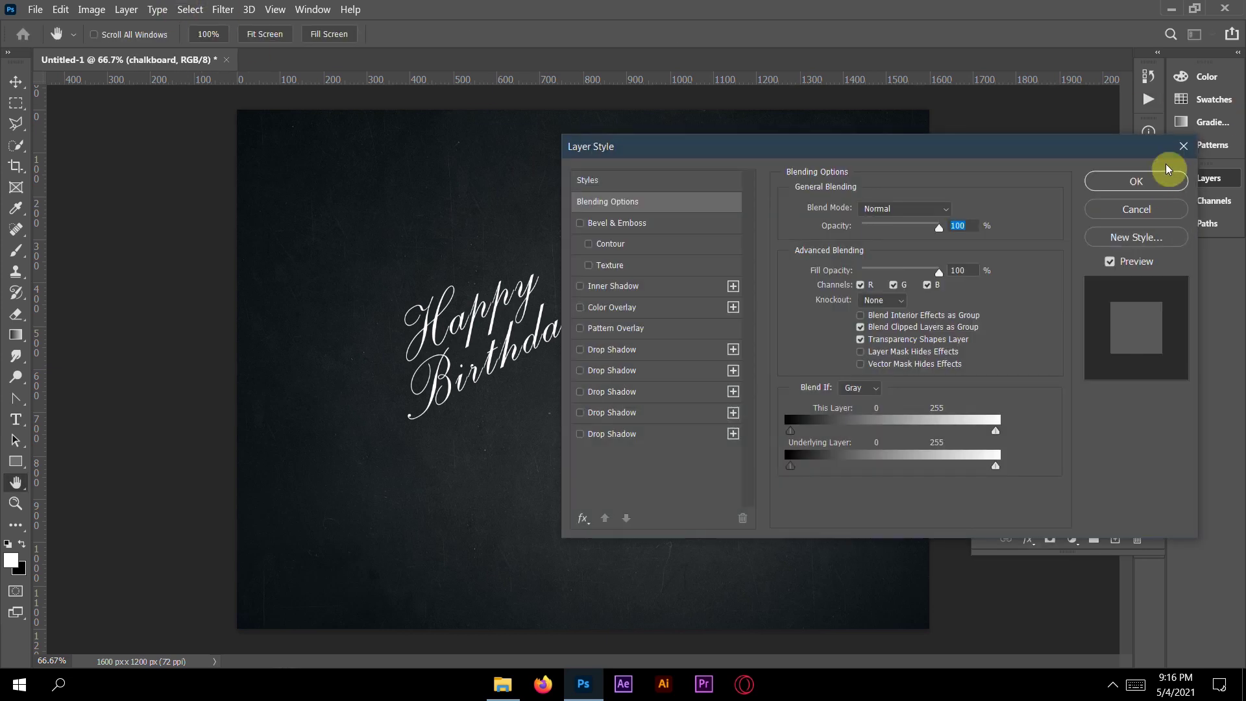
click(1183, 146)
click(1187, 145)
click(1209, 177)
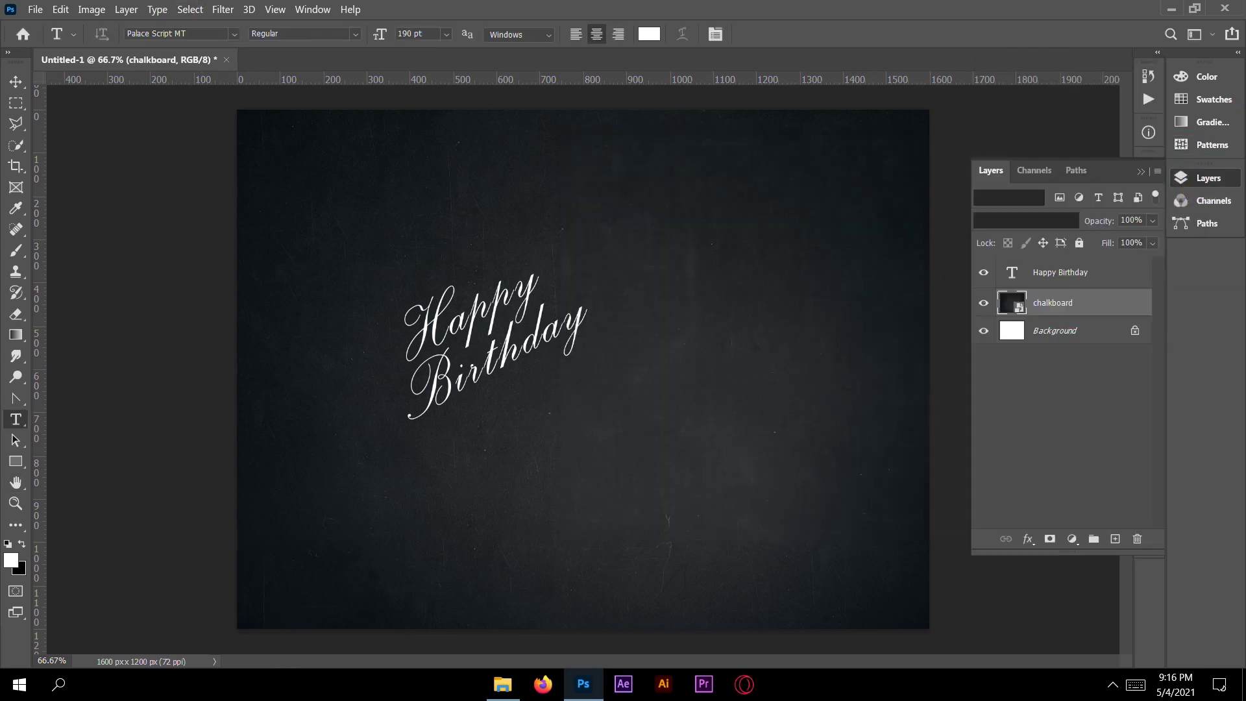
shift+click(1065, 272)
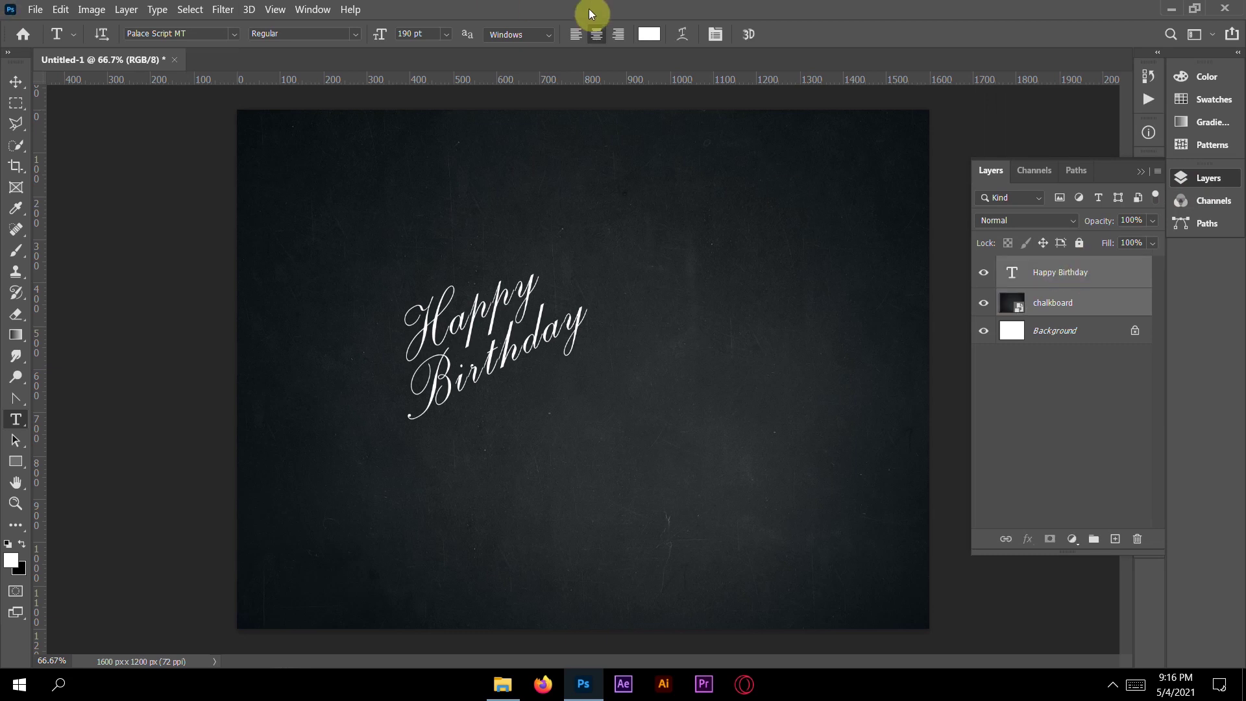
click(15, 81)
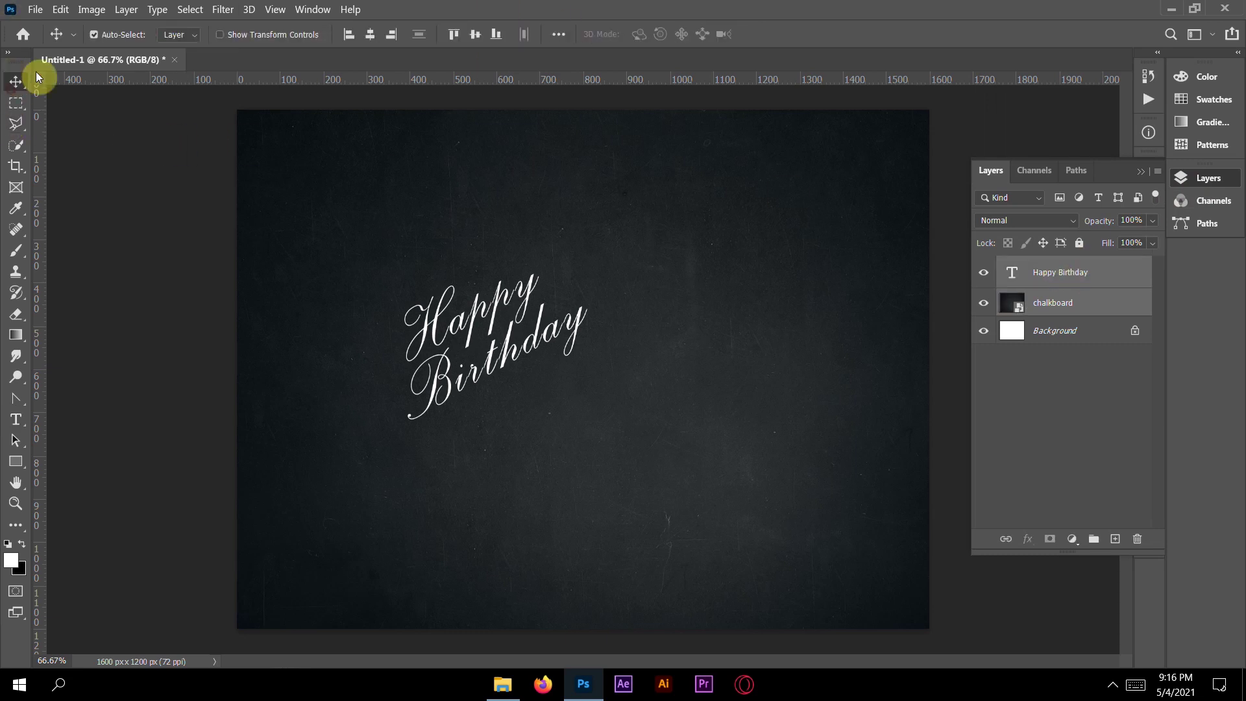
click(375, 31)
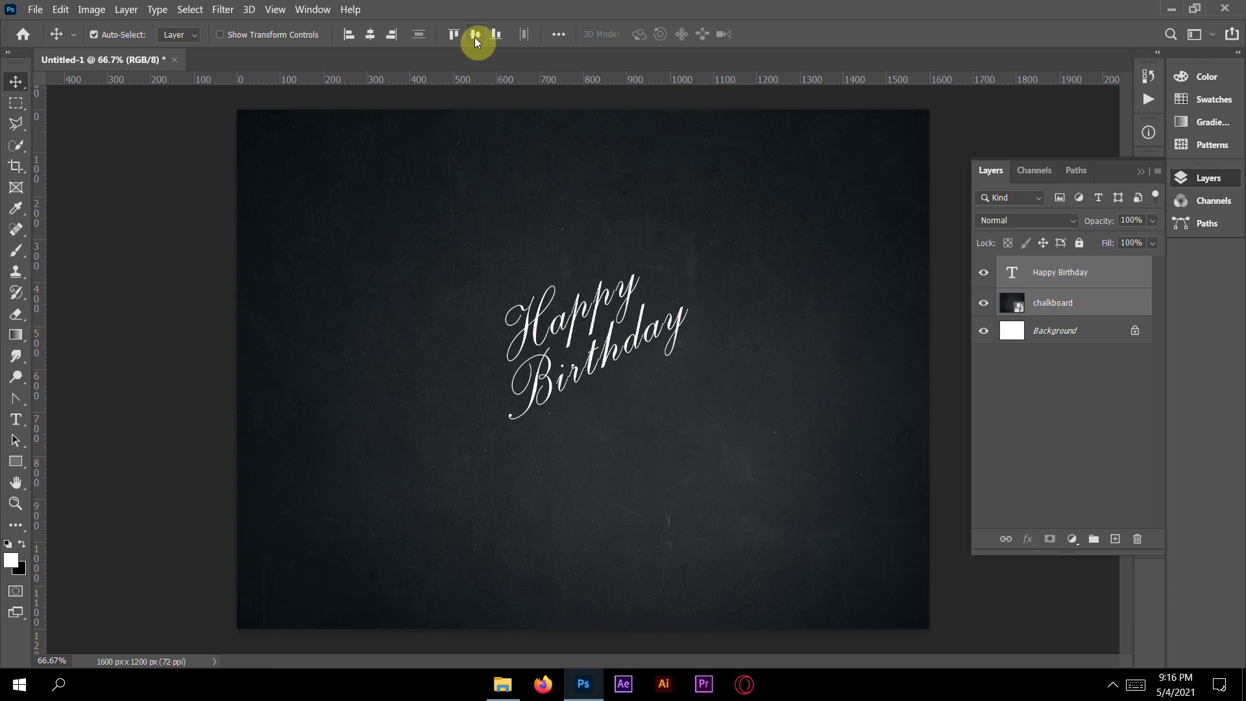
click(475, 38)
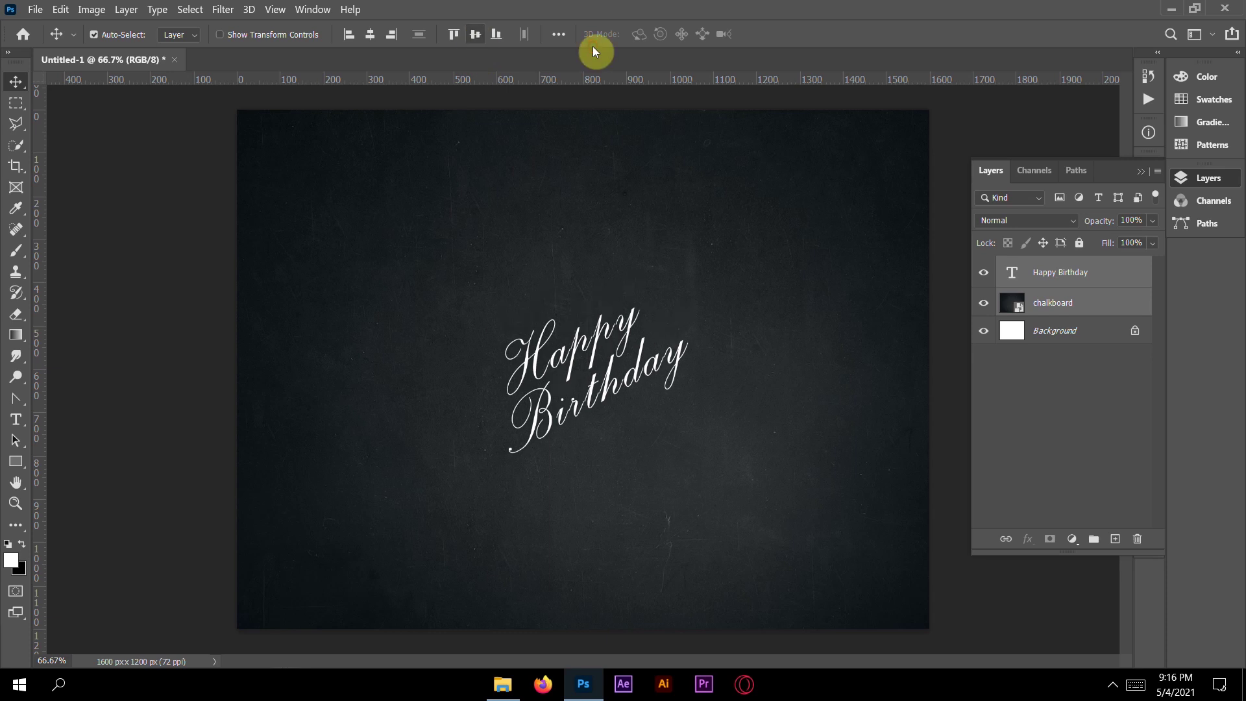
- Lock the chalkboard layer and deselect all layers
click(1082, 419)
click(1098, 316)
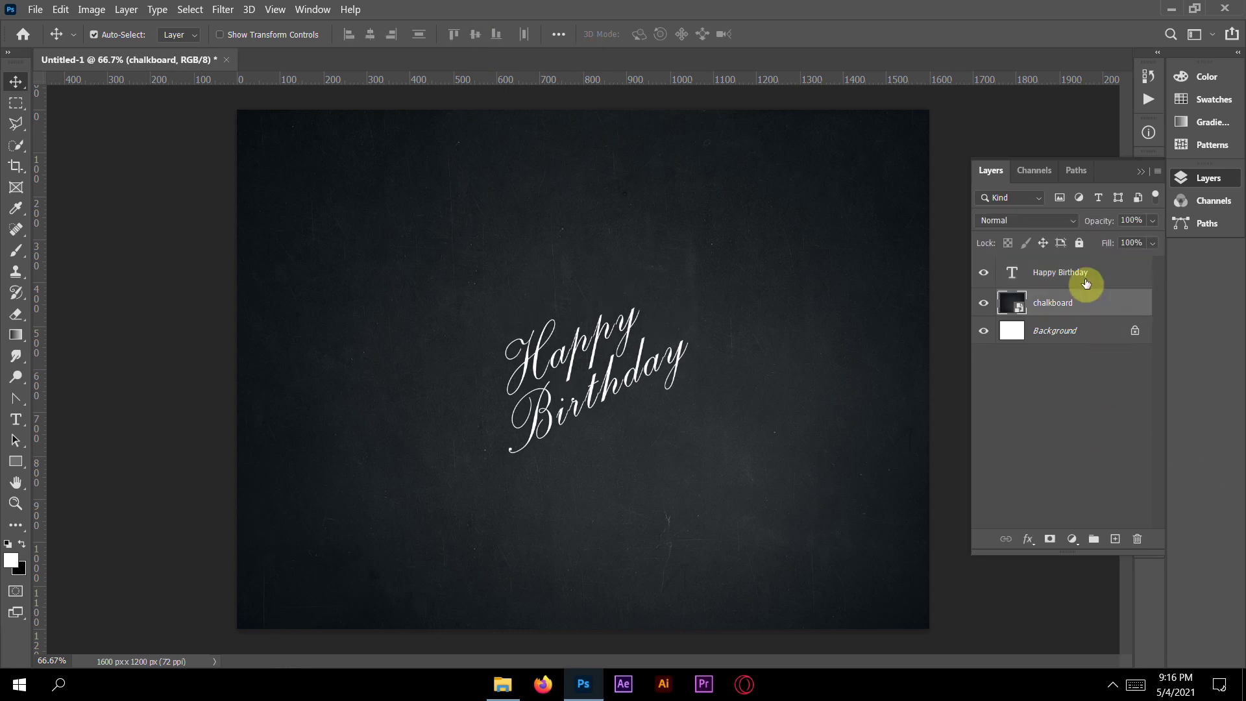
click(1079, 243)
click(381, 315)
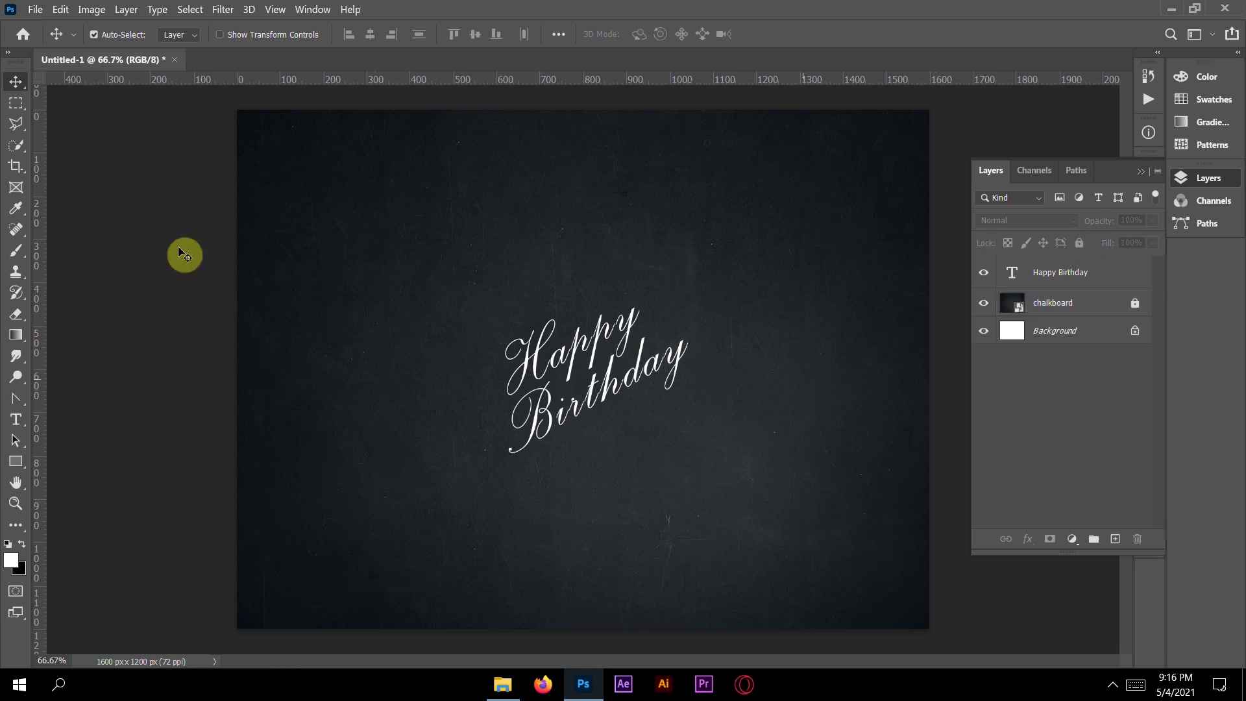
- Draw an open three-segment bracket with the Pen tool around the left side of the text, about 97 x 210 px
click(18, 401)
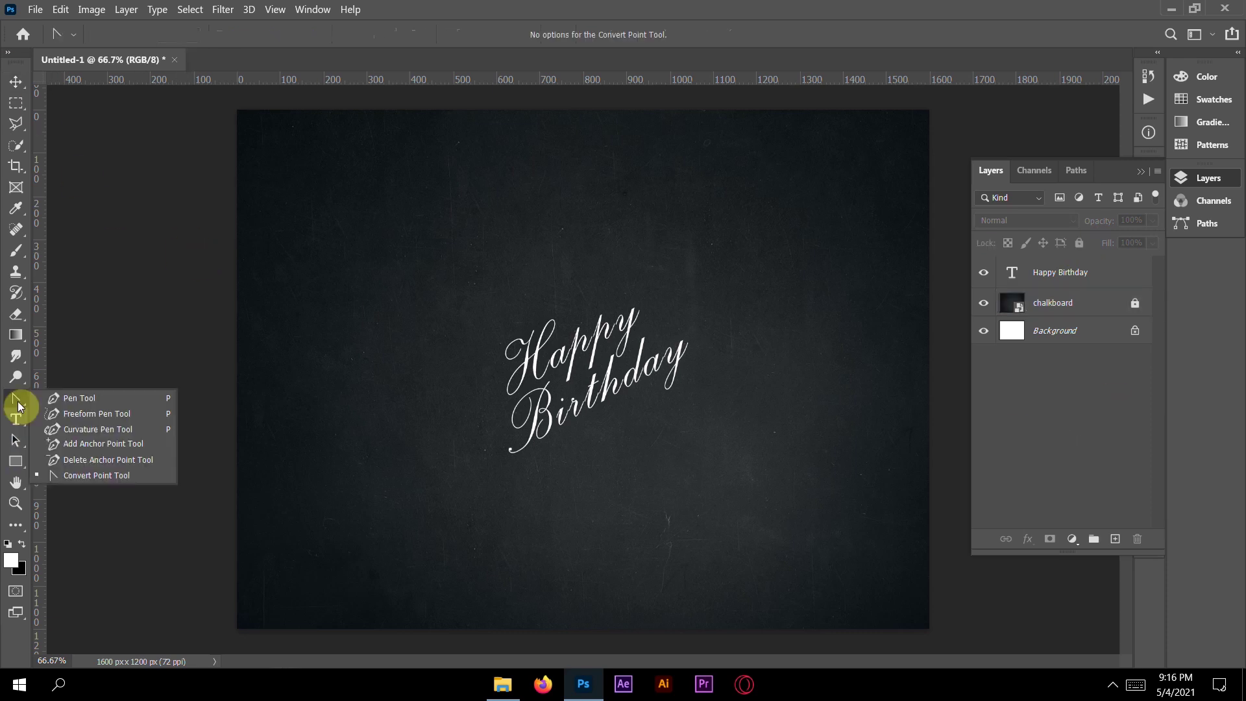
click(87, 398)
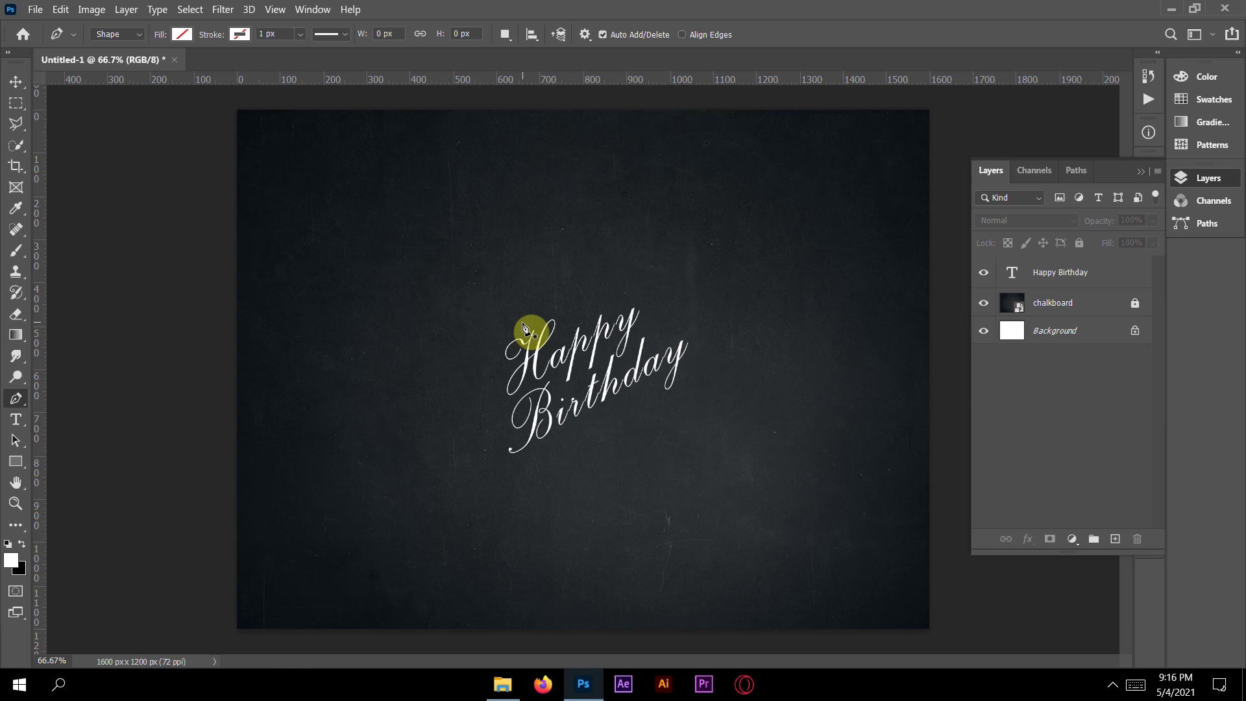
click(658, 411)
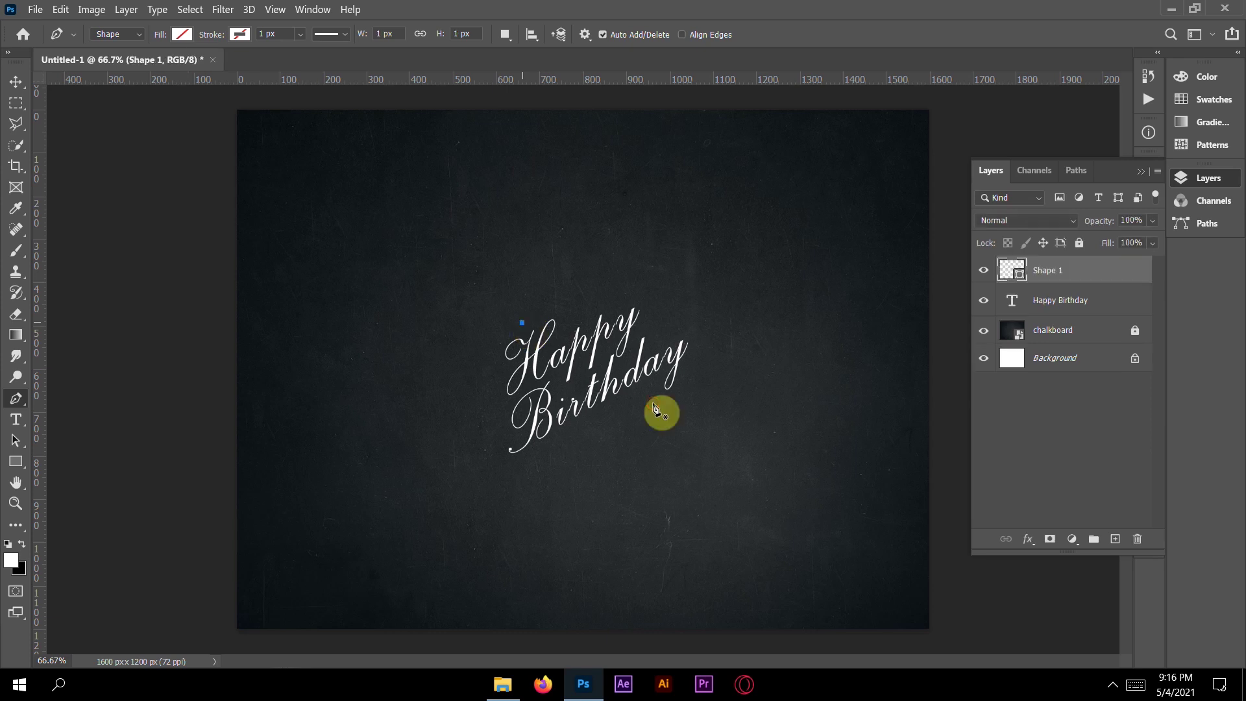
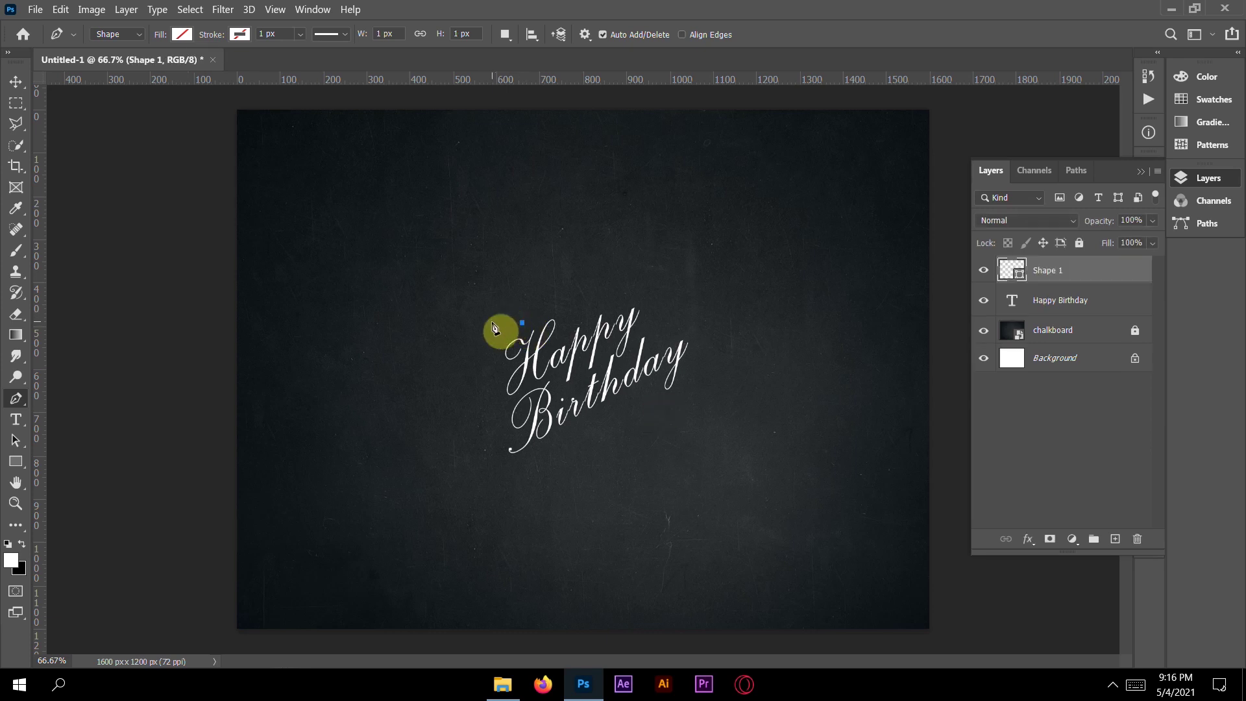
click(481, 323)
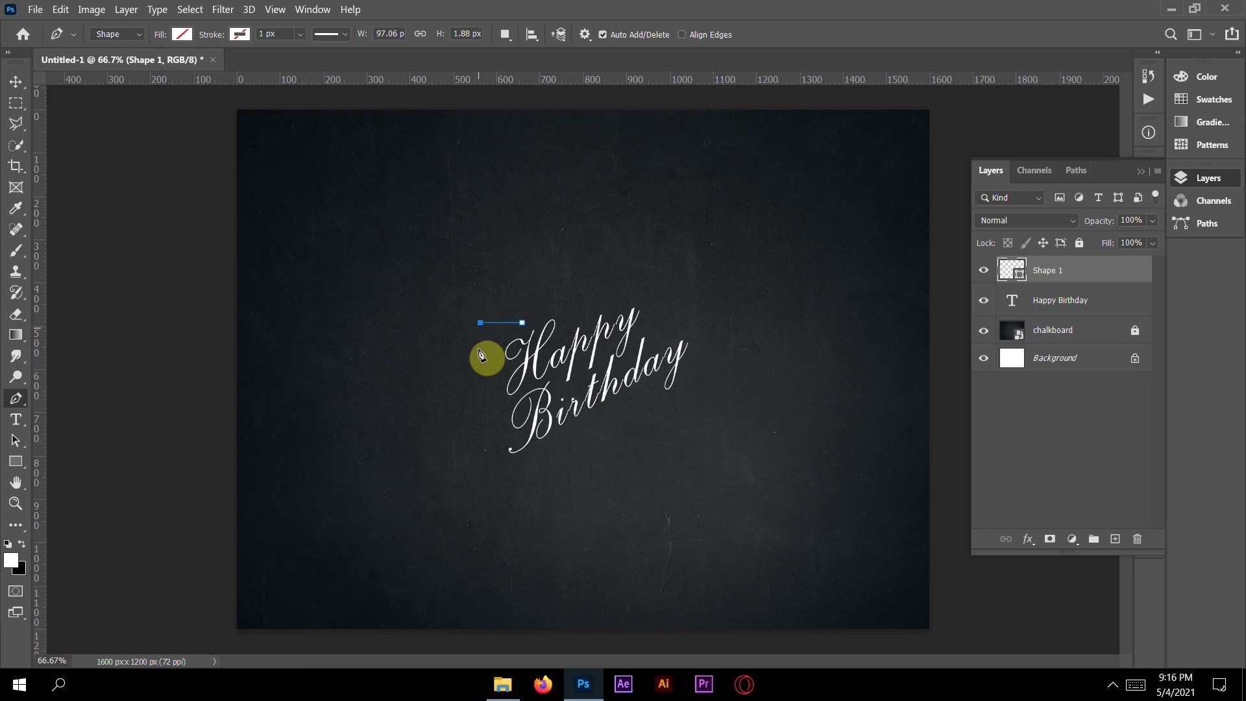
click(480, 414)
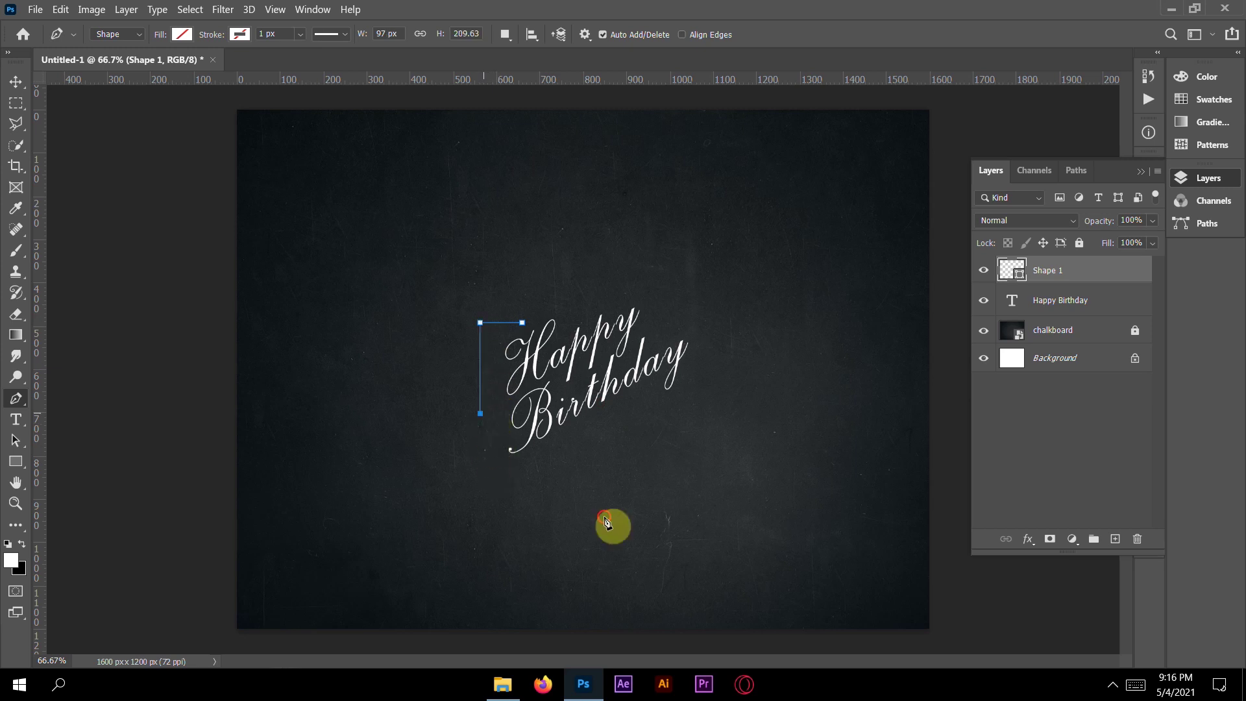
click(508, 414)
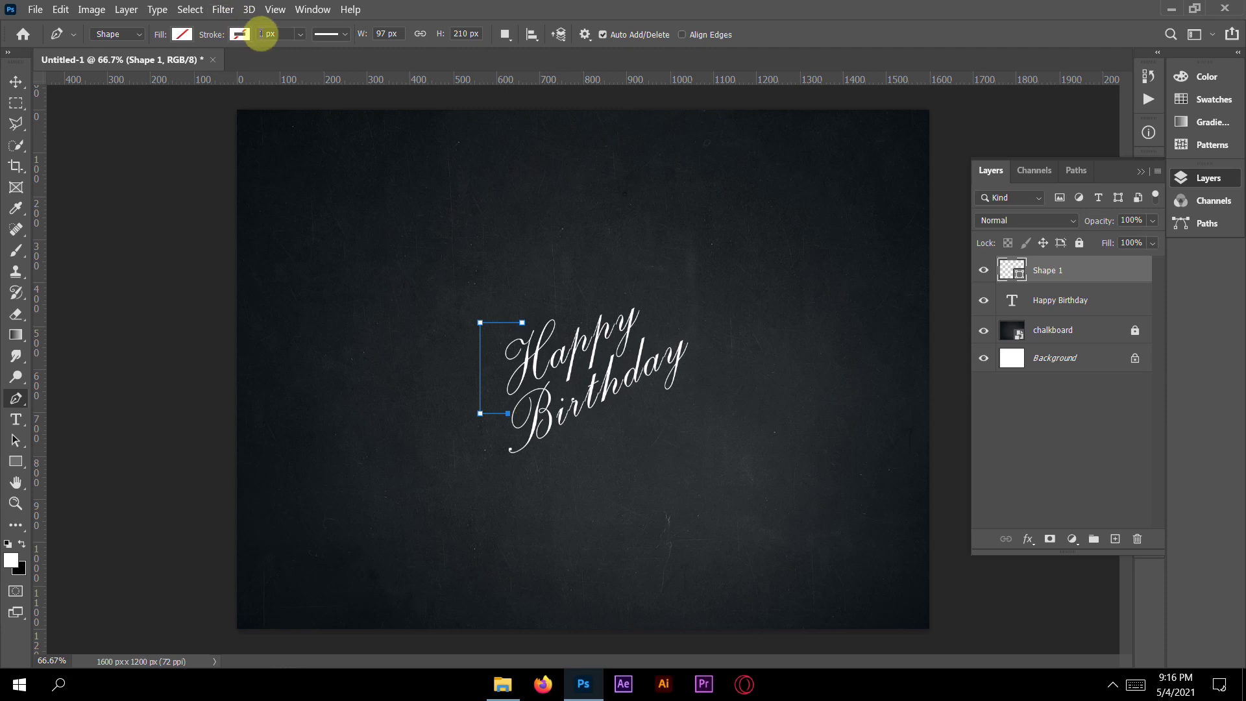
- Give the bracket around the left side of the text a 7 px stroke in red ff0000
click(263, 33)
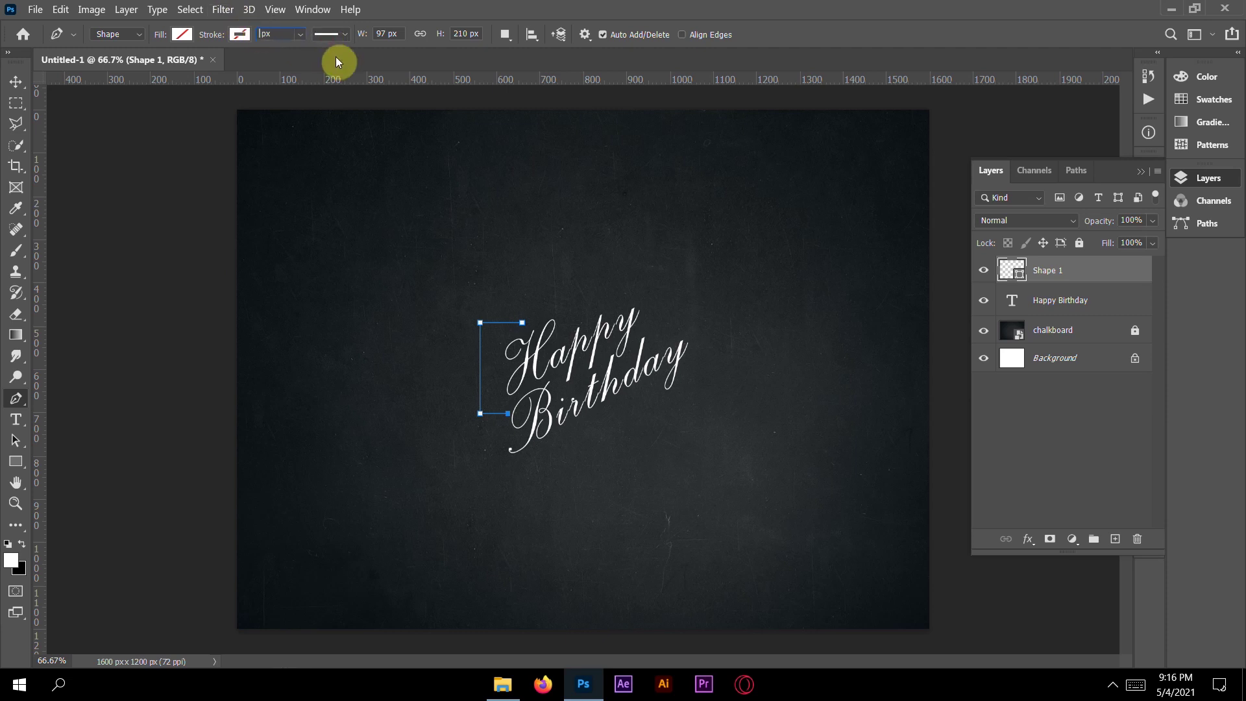
text(7)
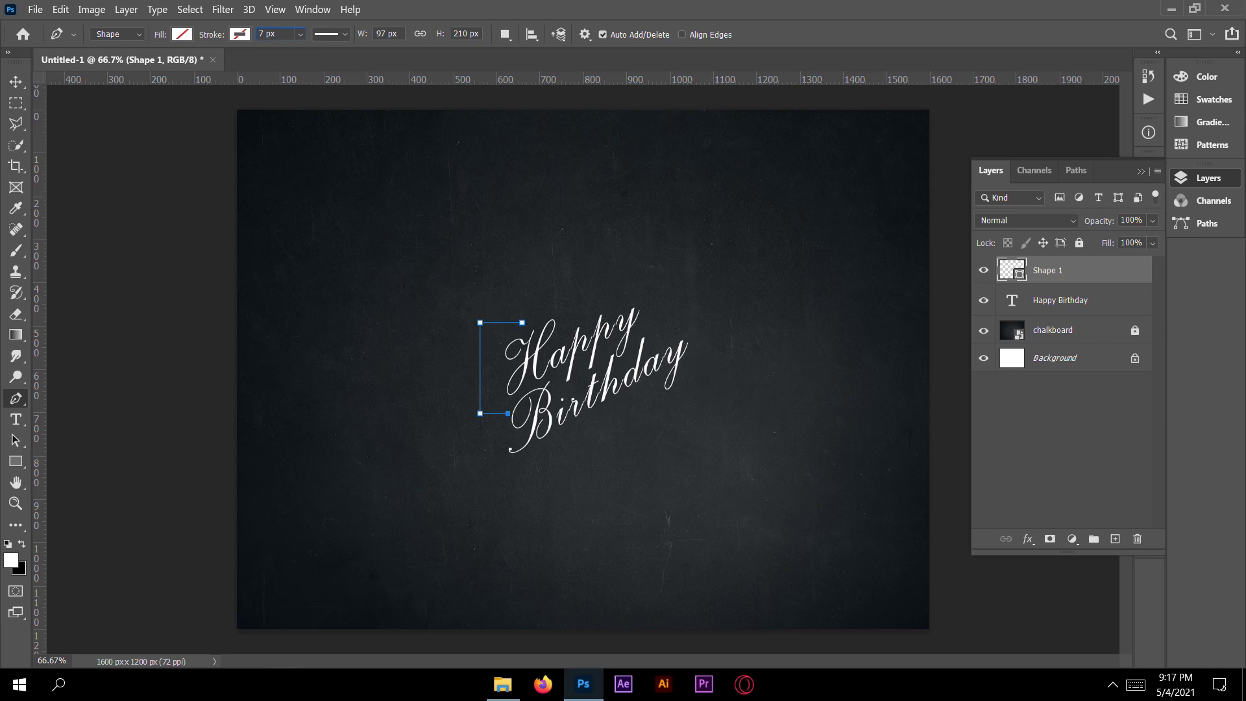
key(Return)
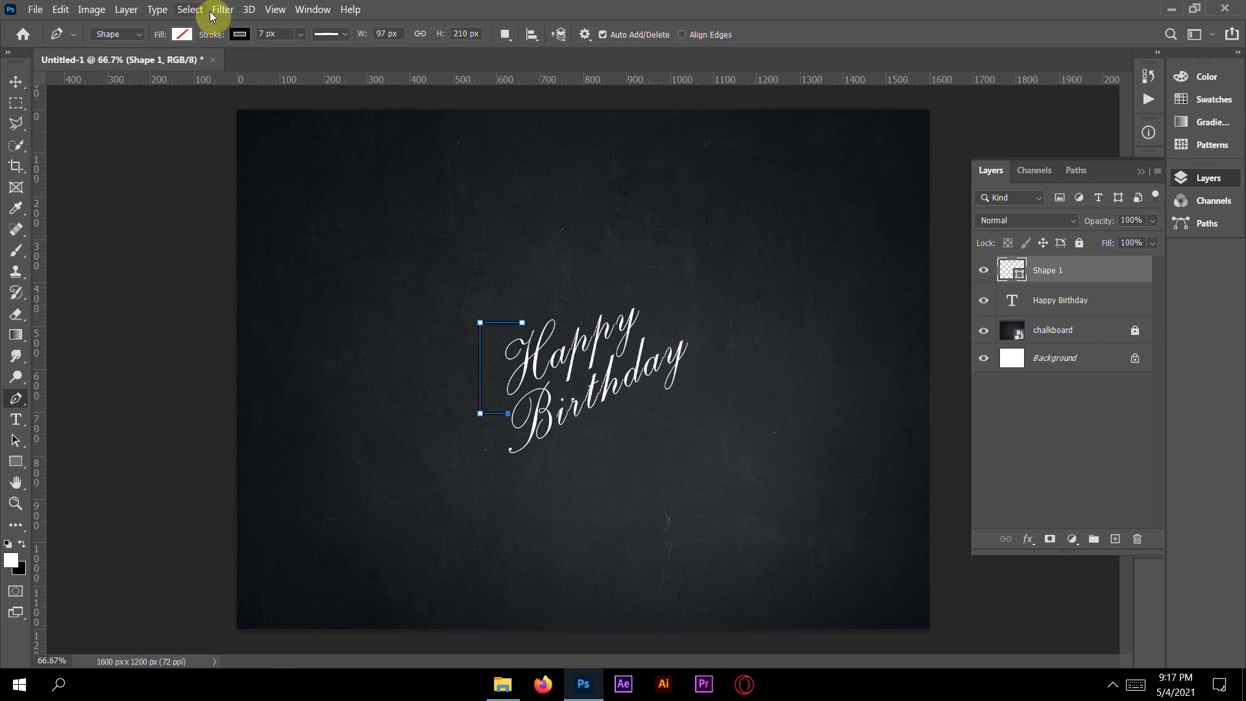
click(240, 36)
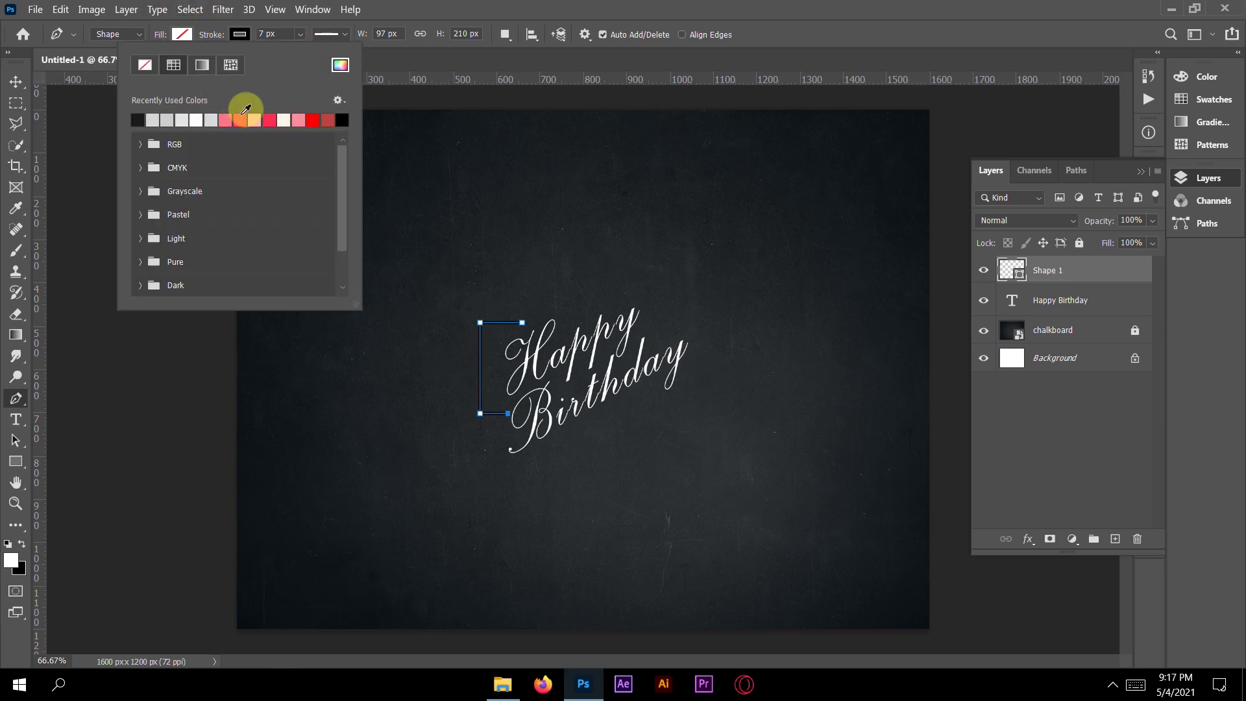
click(276, 118)
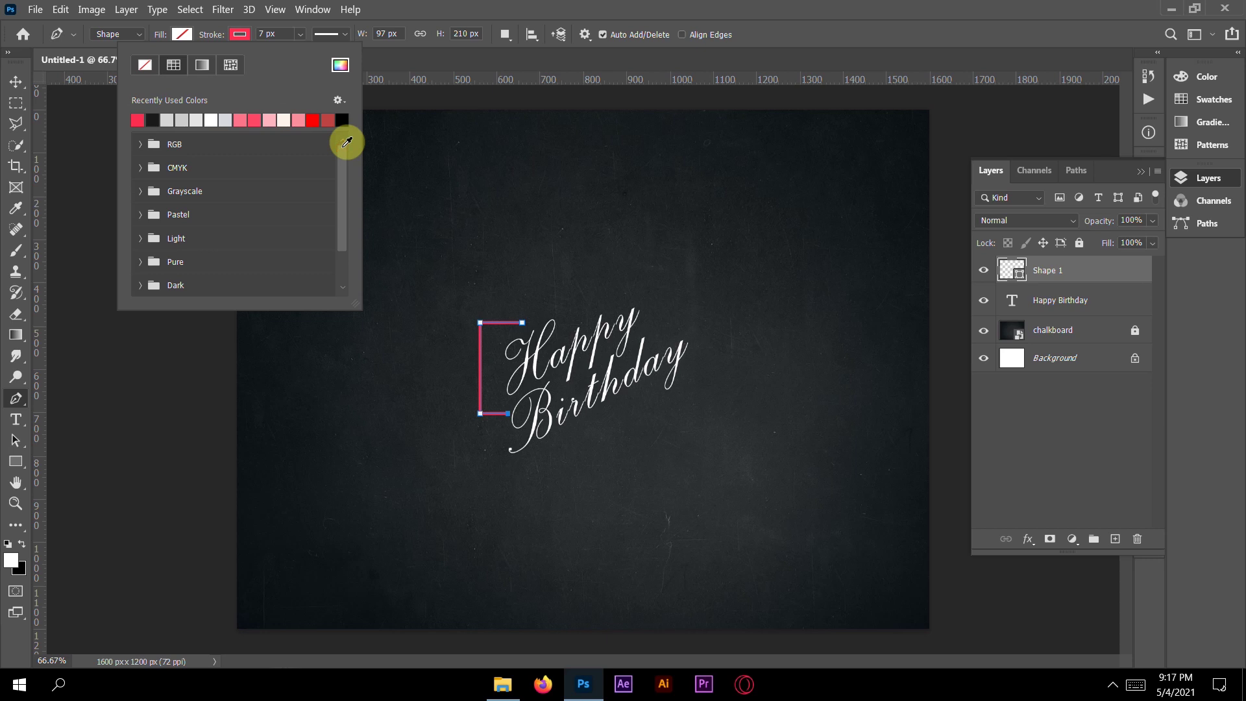
click(313, 120)
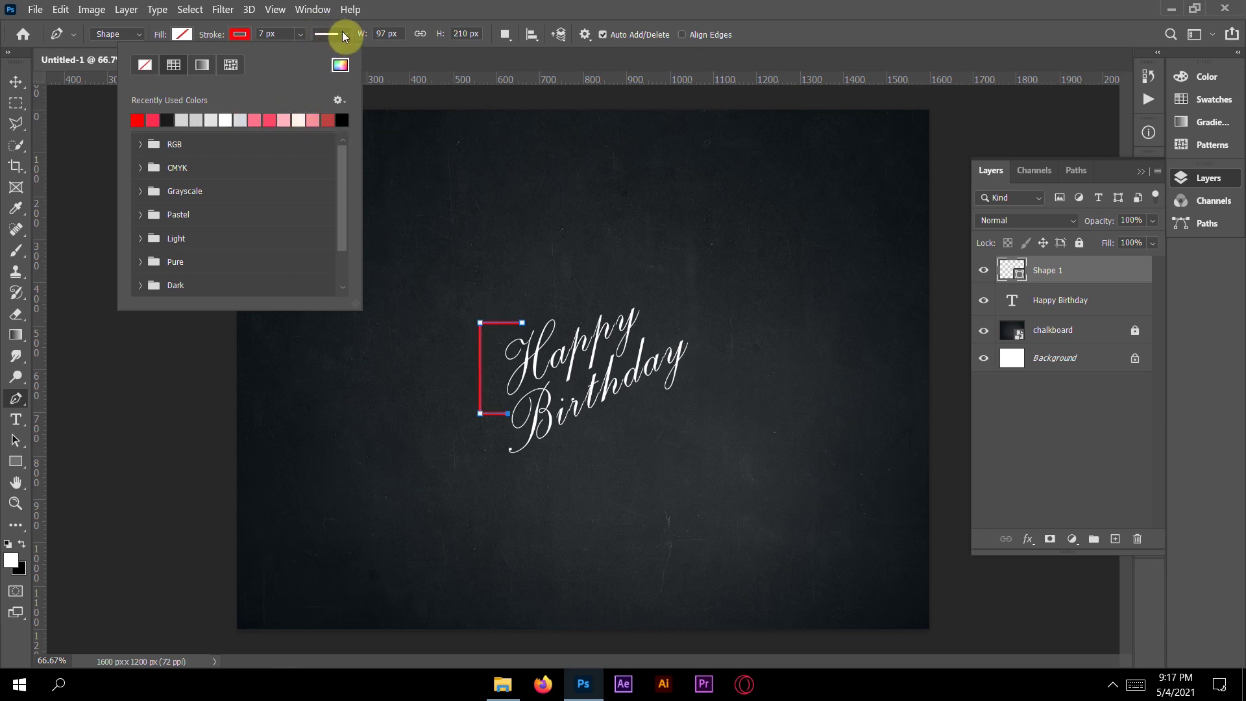
click(340, 65)
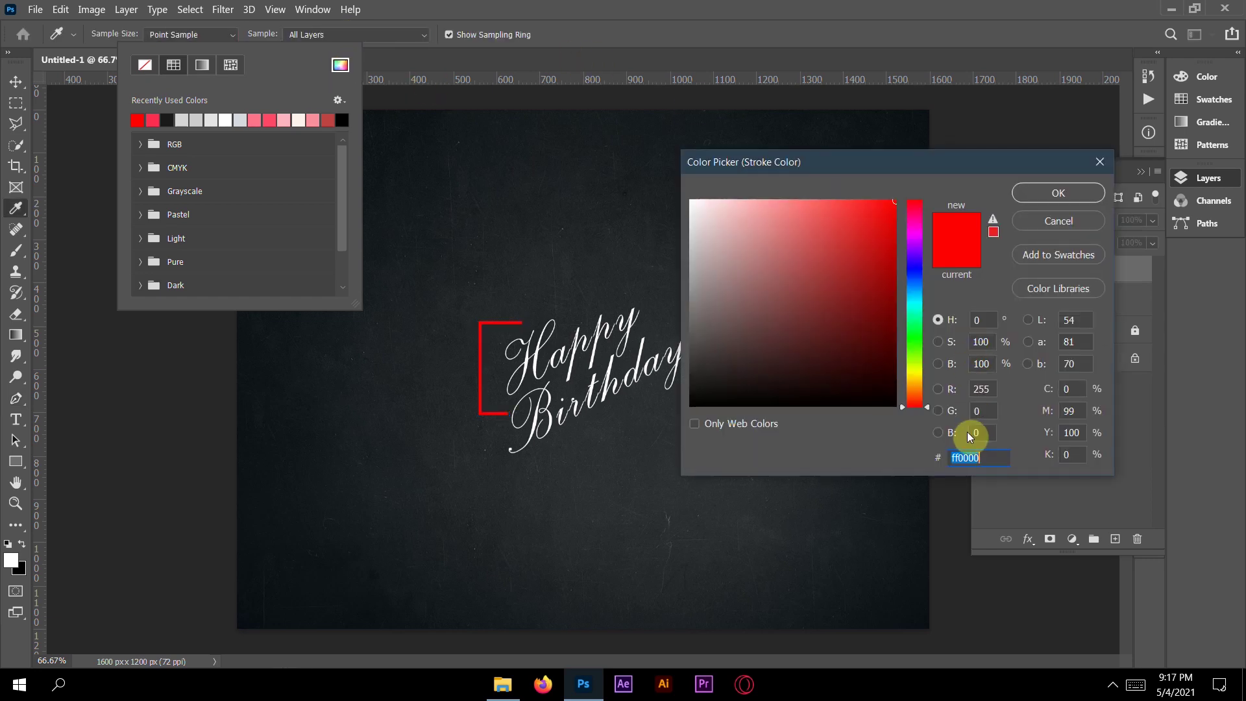
click(1037, 195)
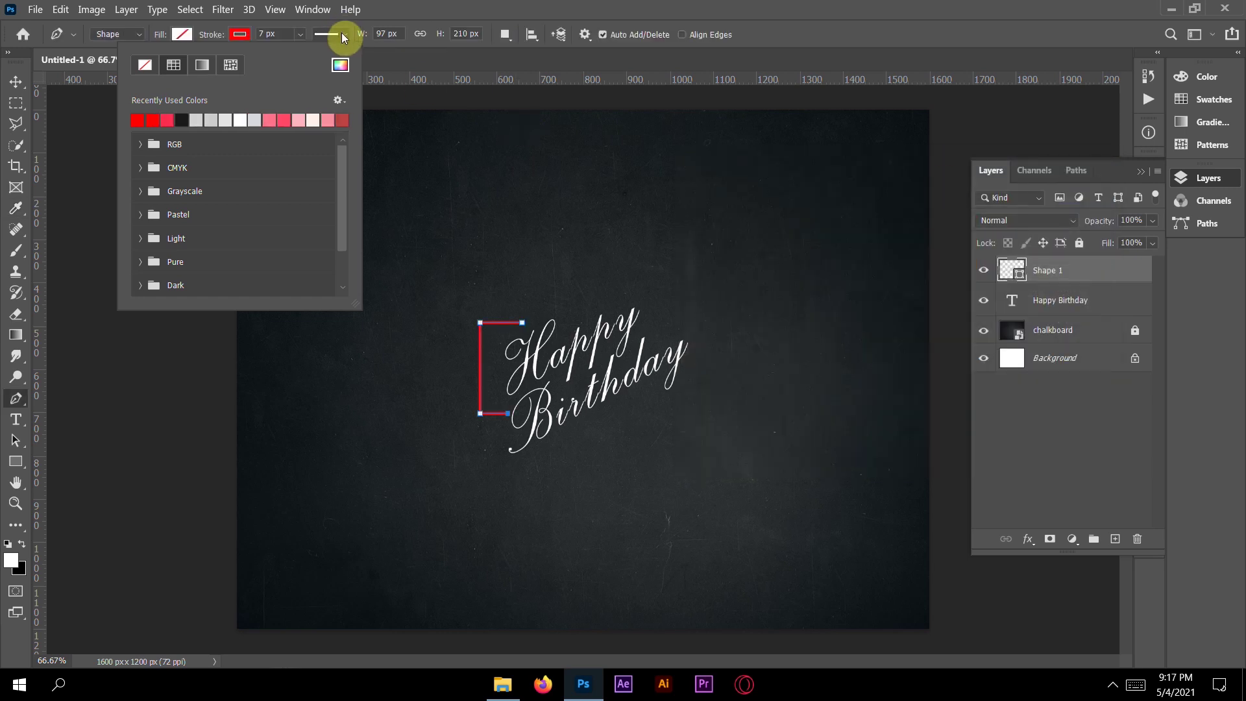
- Set the left bracket's stroke caps to round
click(345, 34)
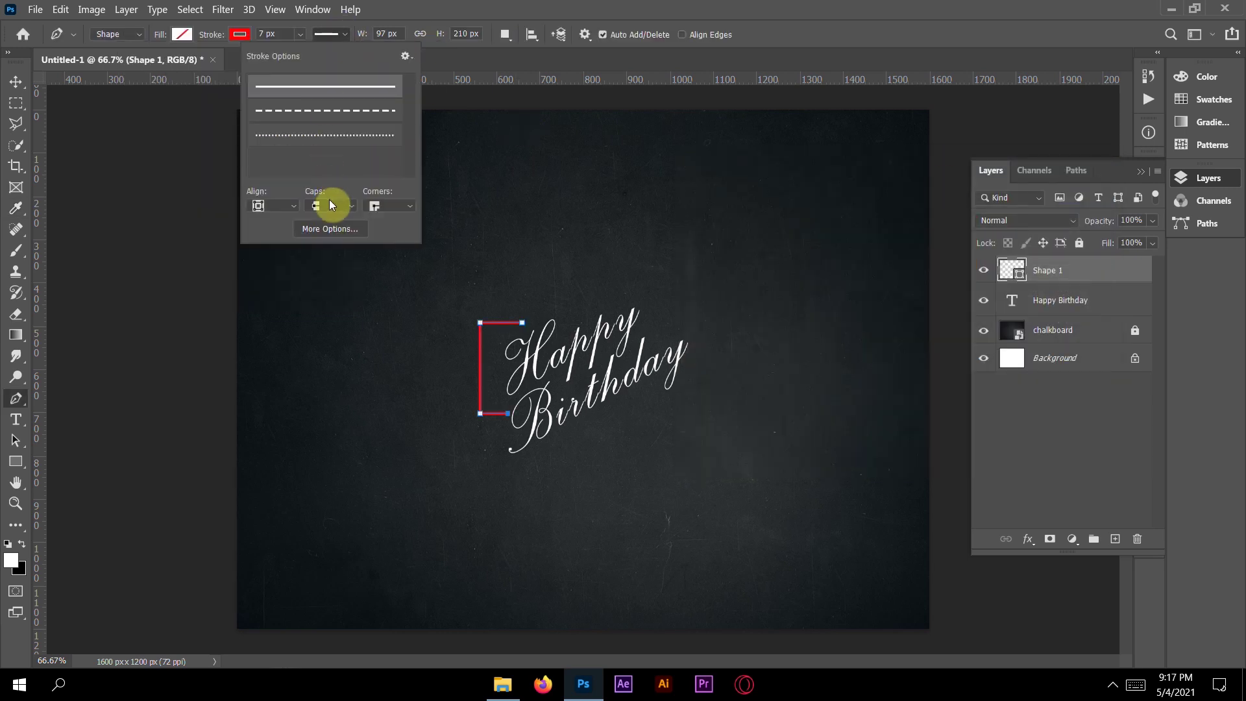
click(326, 229)
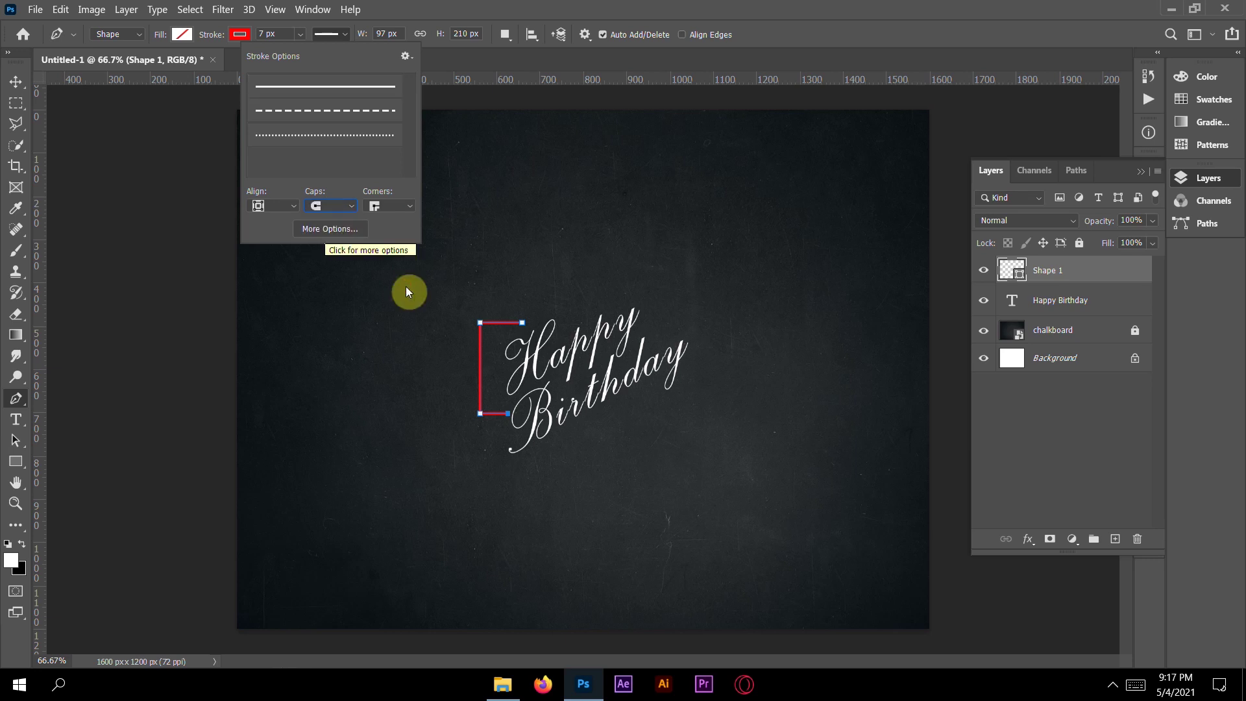
click(565, 66)
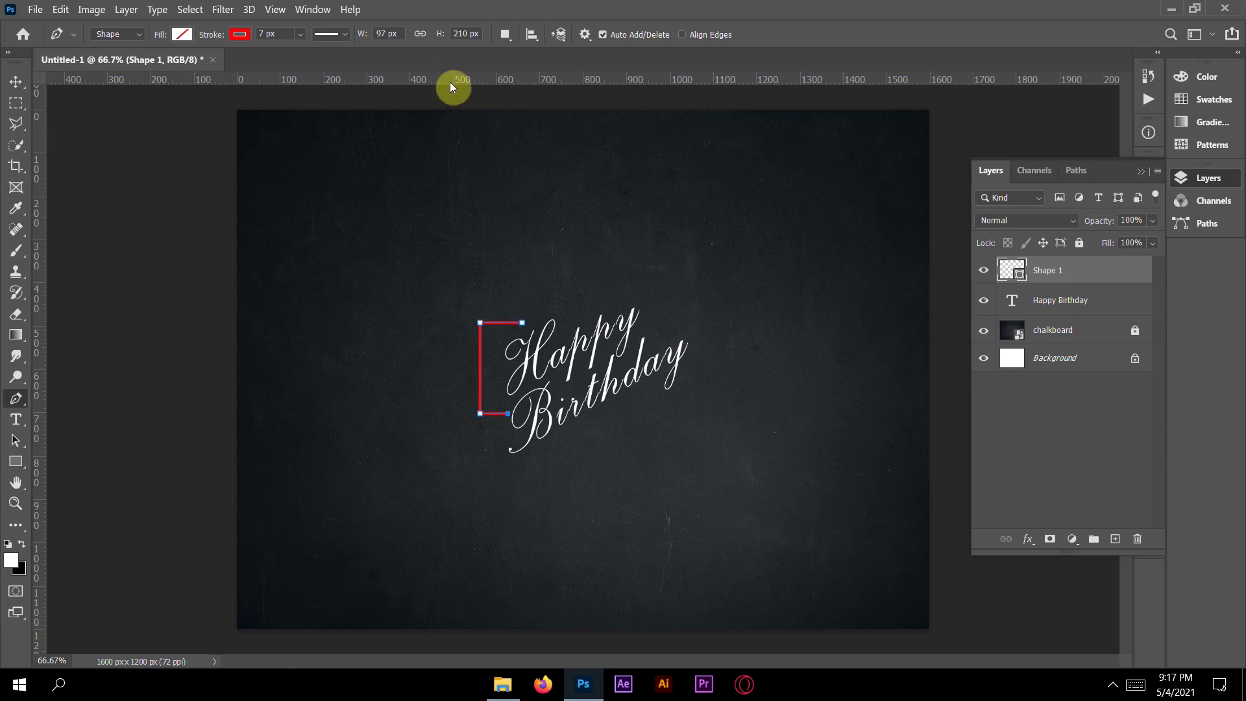
- Place two horizontal guides along the upper and lower segments of the left bracket
drag(452, 85, 491, 322)
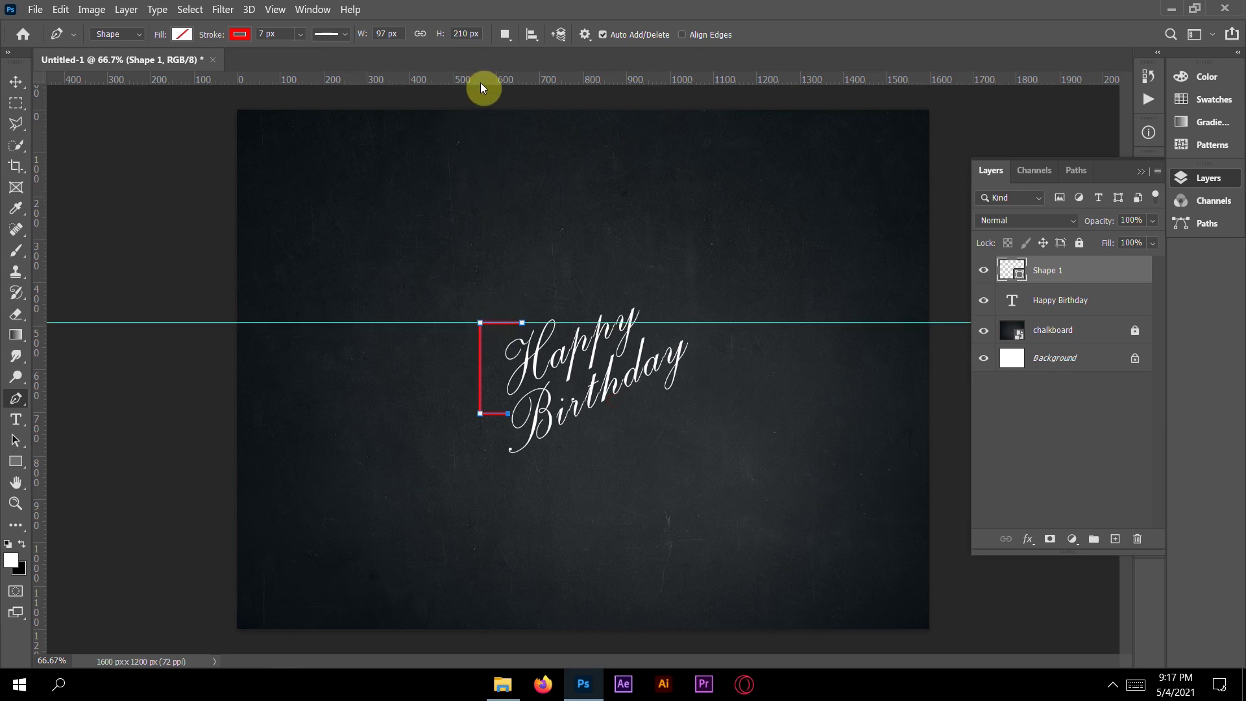
drag(597, 80, 504, 416)
key(v)
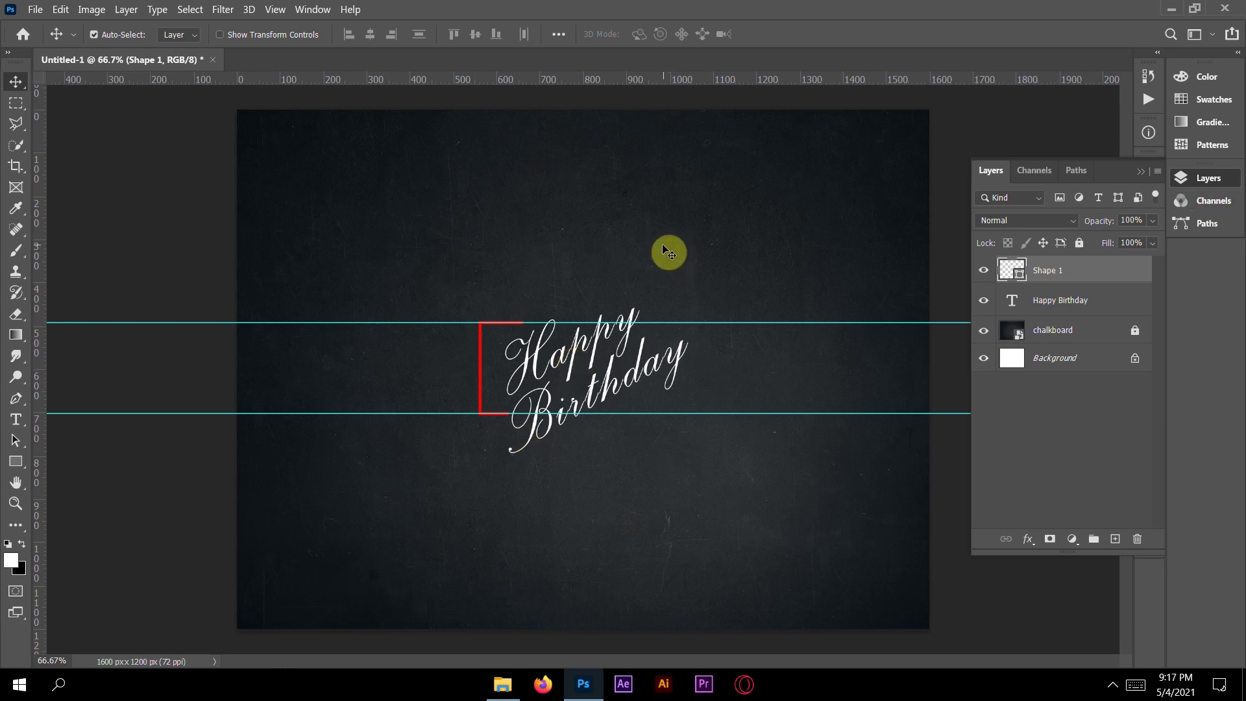
- Draw a separate open three-segment bracket with the Pen tool around the right side of the text, snapped to both guides, about 249 x 210 px
key(ctrl+plus)
key(ctrl+plus)
key(ctrl+plus)
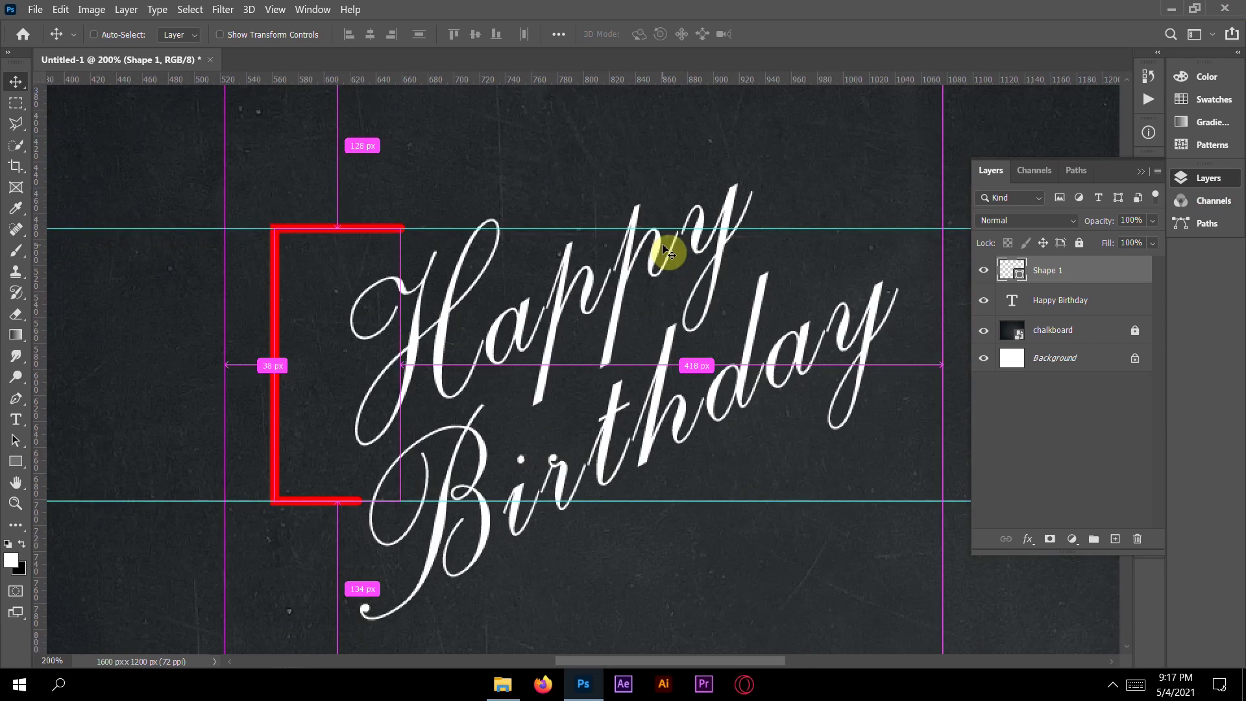
drag(804, 245, 489, 194)
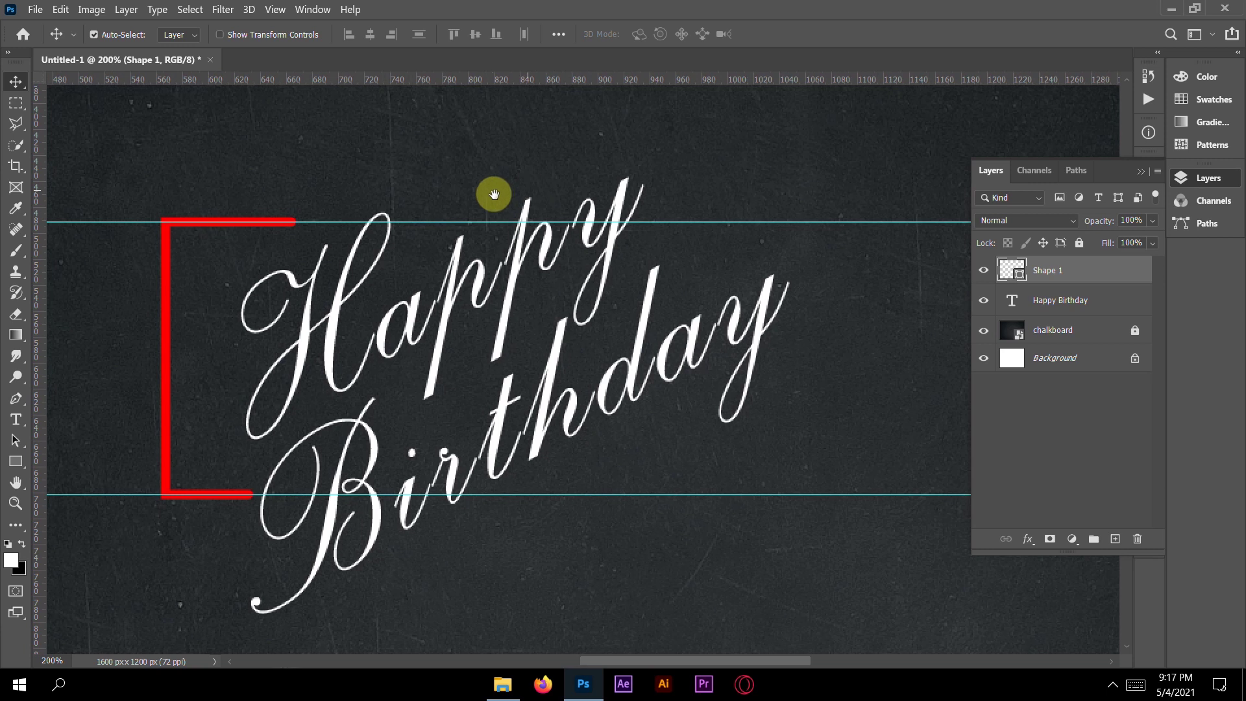
click(17, 398)
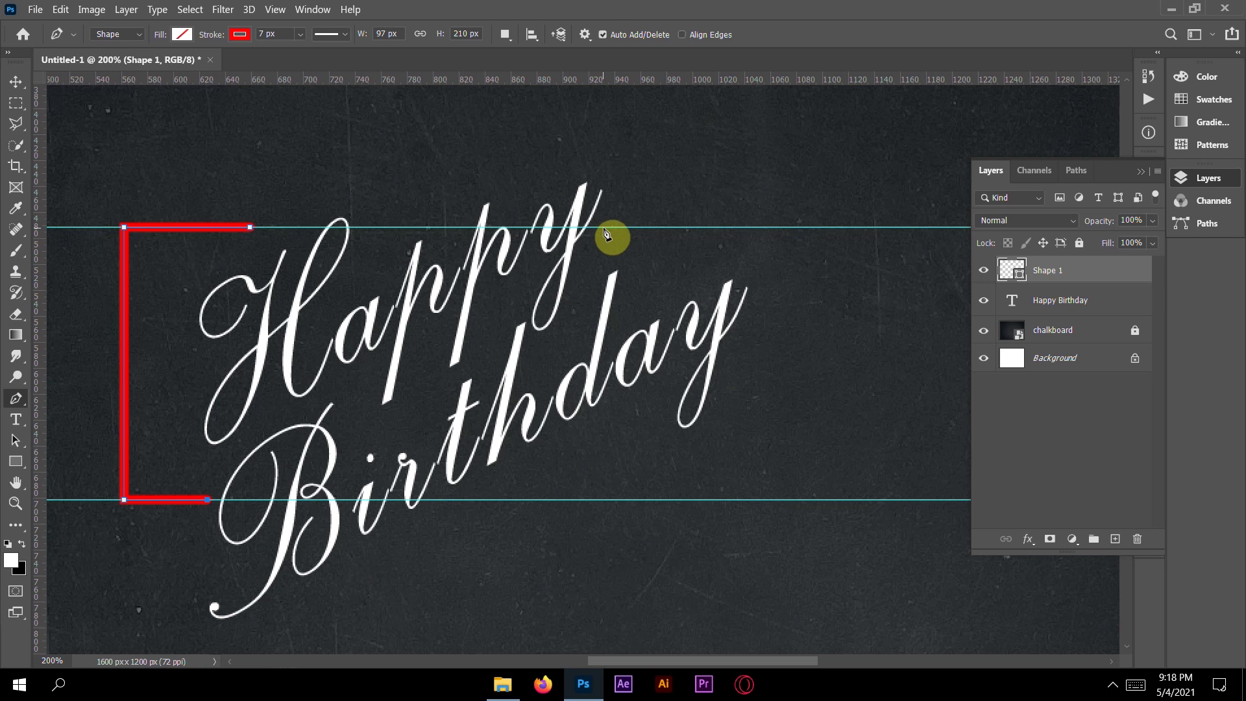
key(Escape)
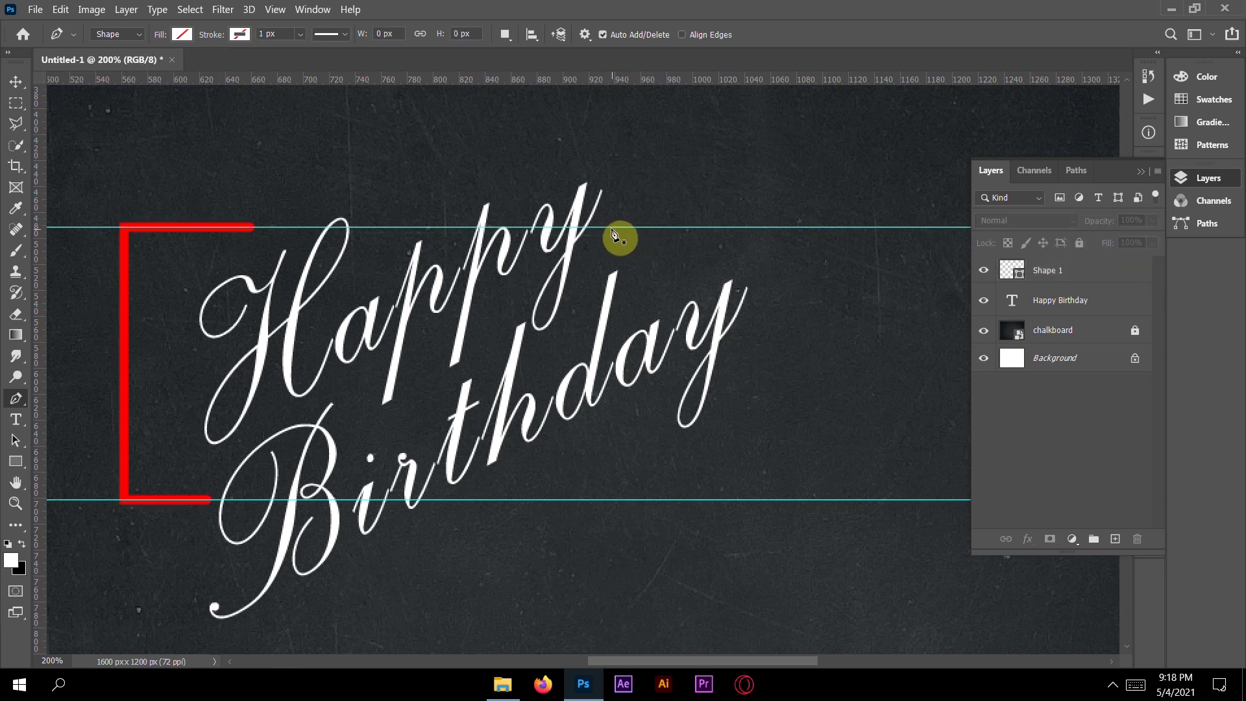
click(611, 227)
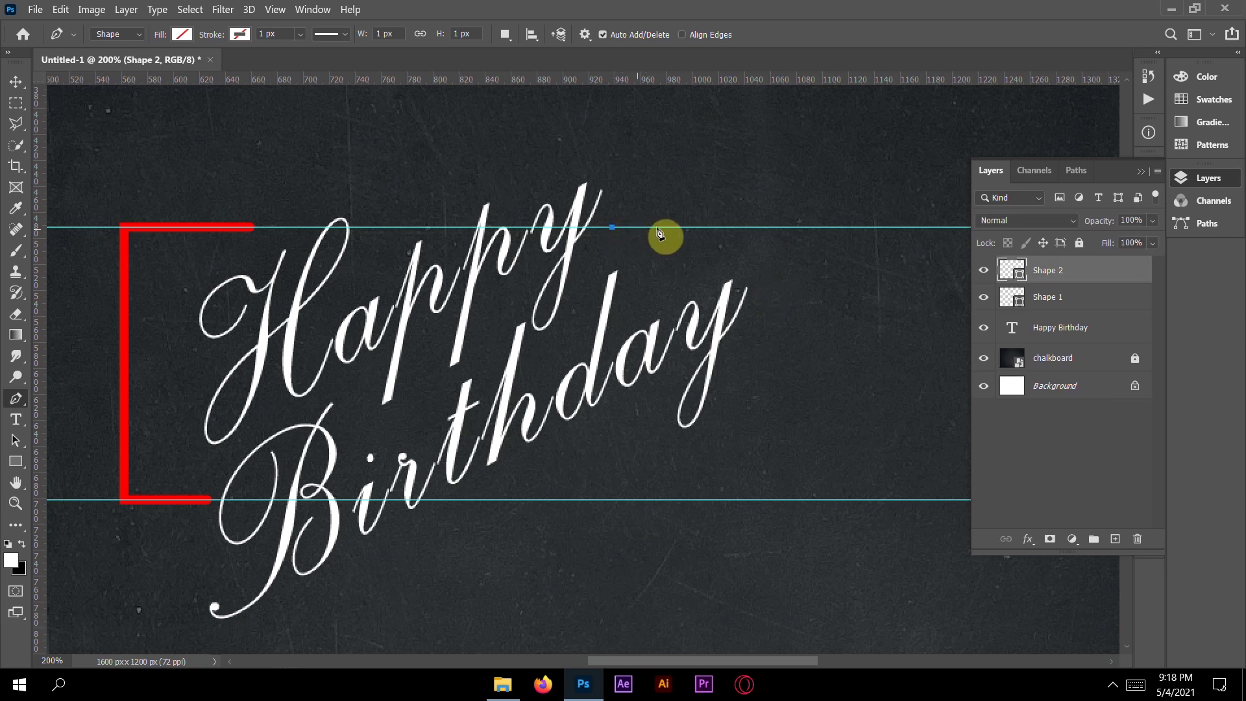
click(778, 227)
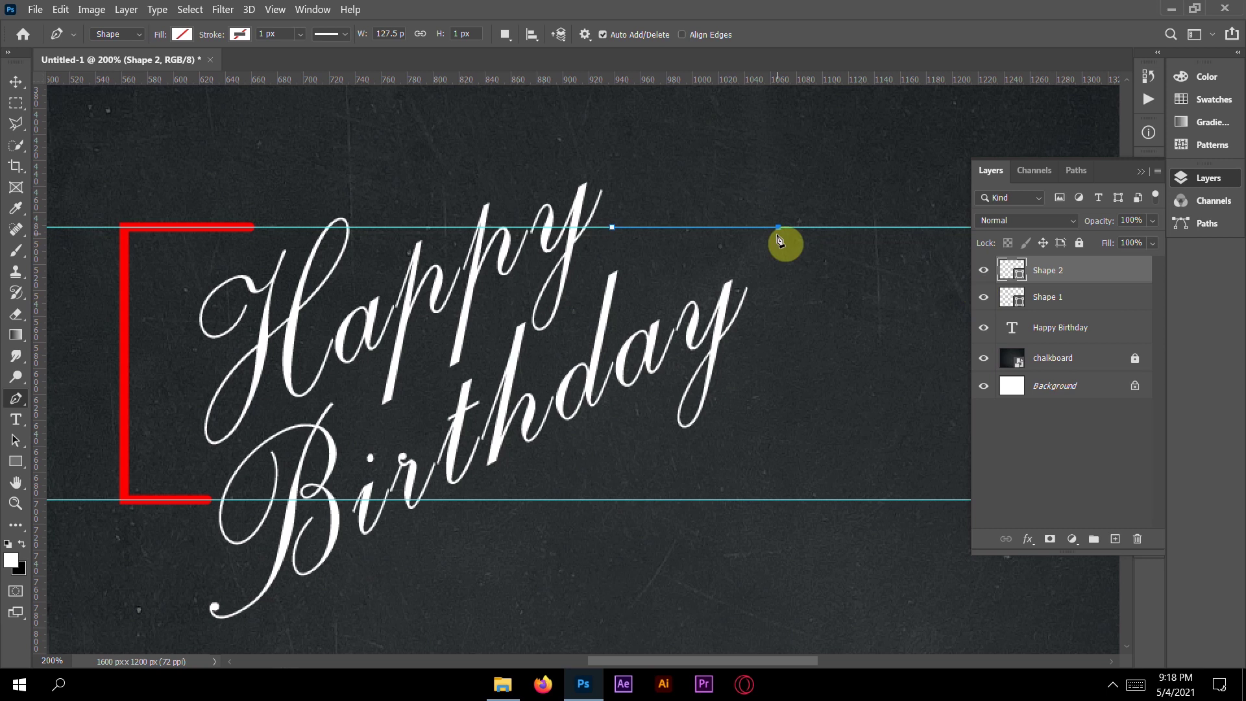
shift+click(798, 504)
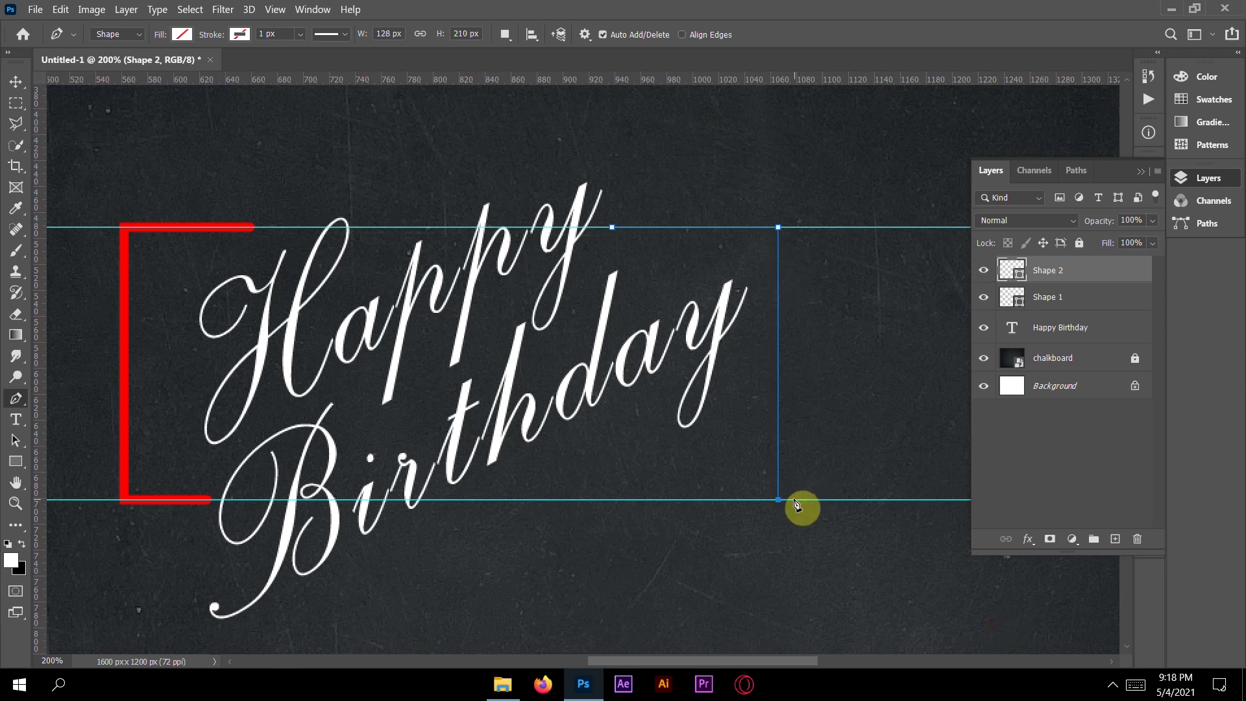
shift+click(456, 504)
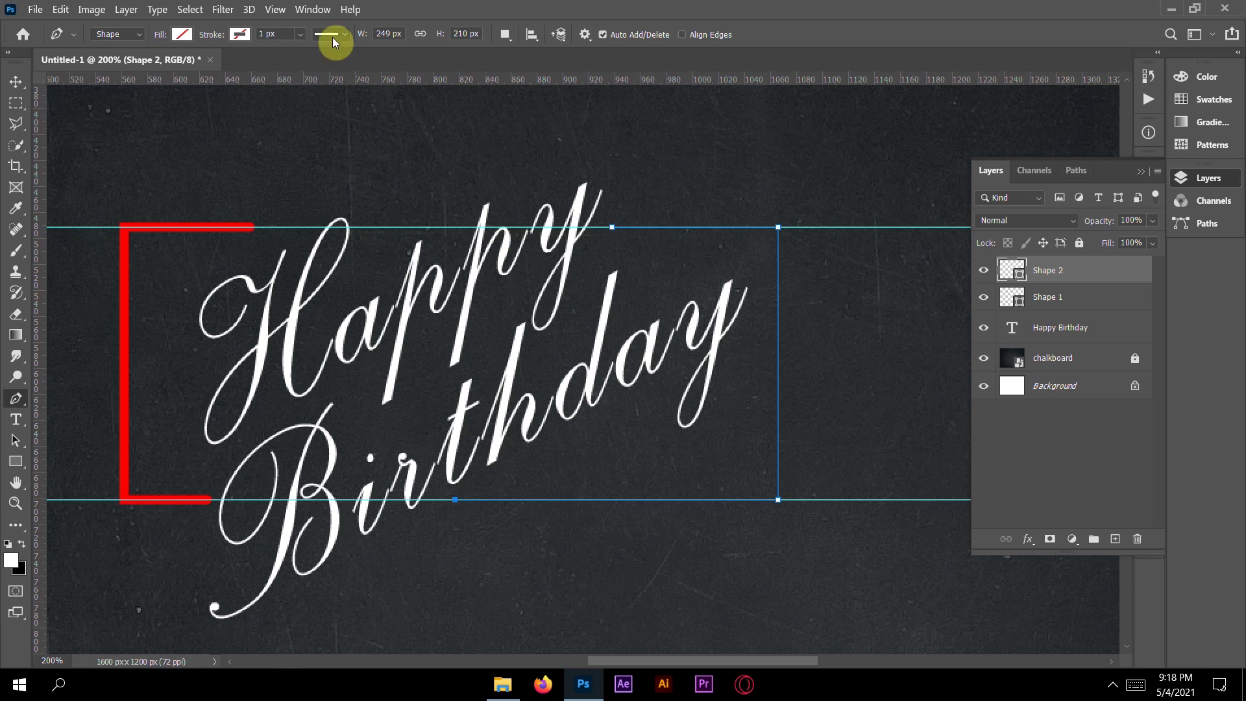
- Give the right bracket a red ff0000 stroke with round caps
click(260, 34)
text(7)
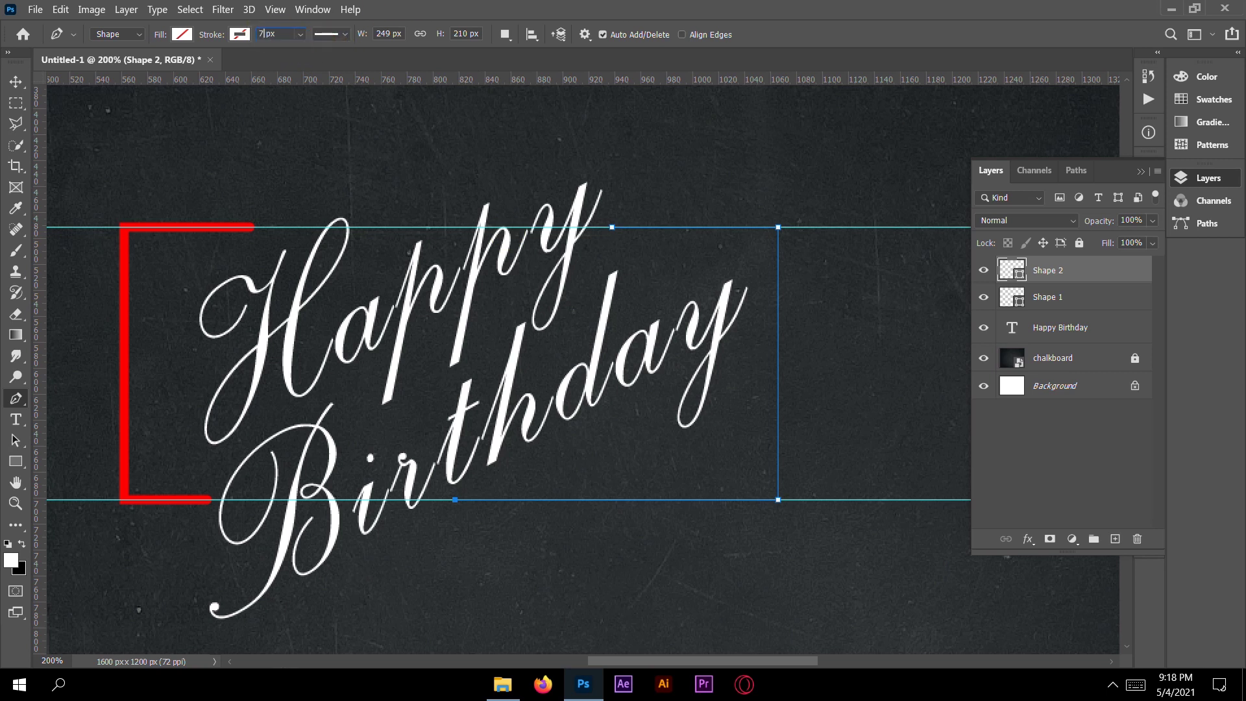
click(239, 34)
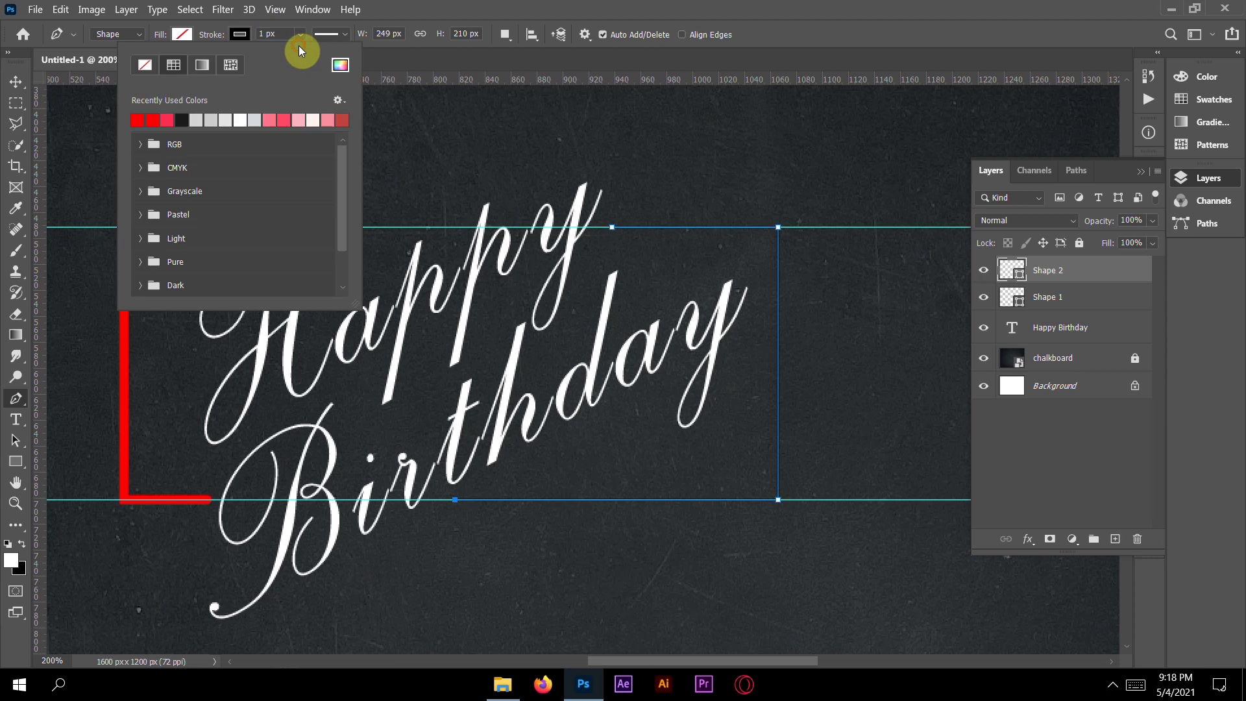
click(138, 120)
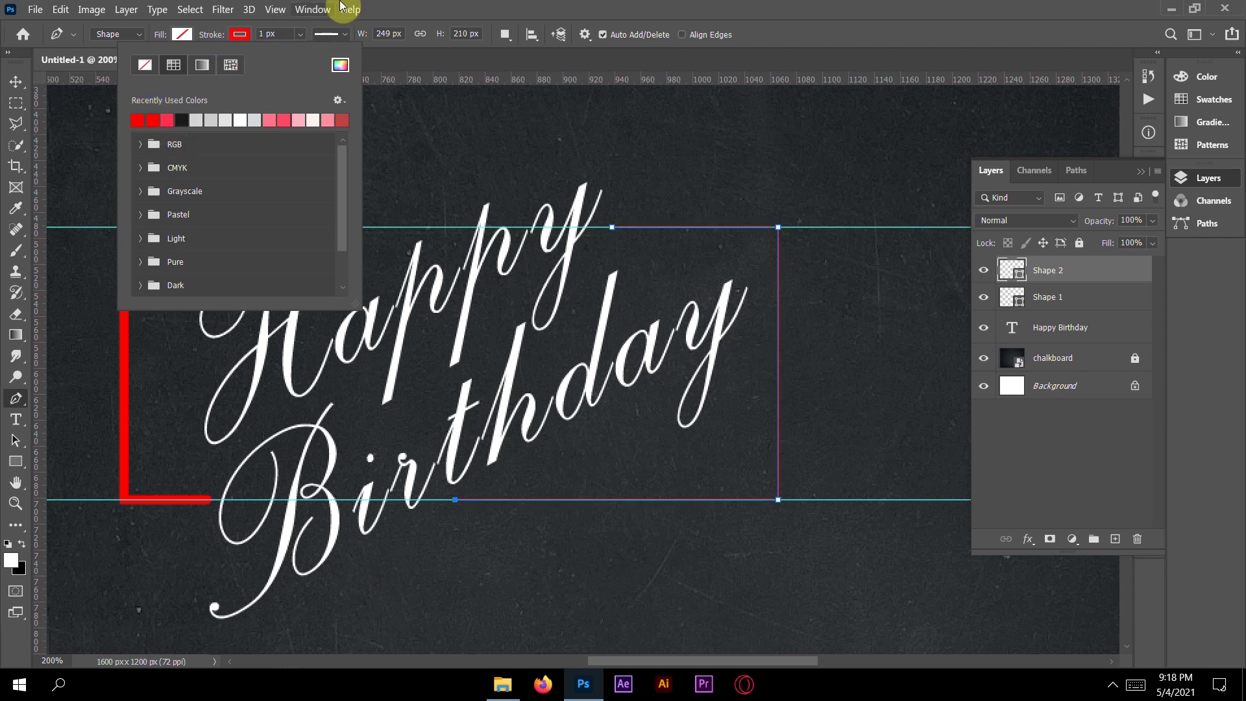
click(342, 35)
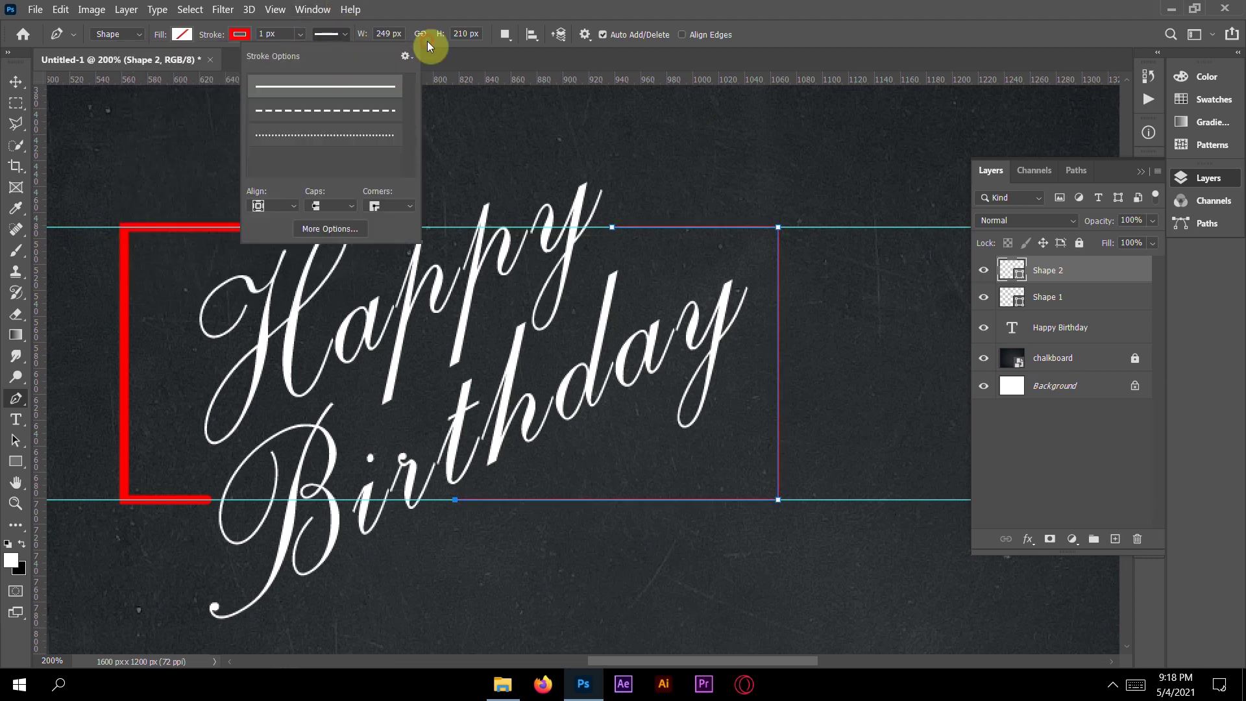
click(329, 206)
click(330, 232)
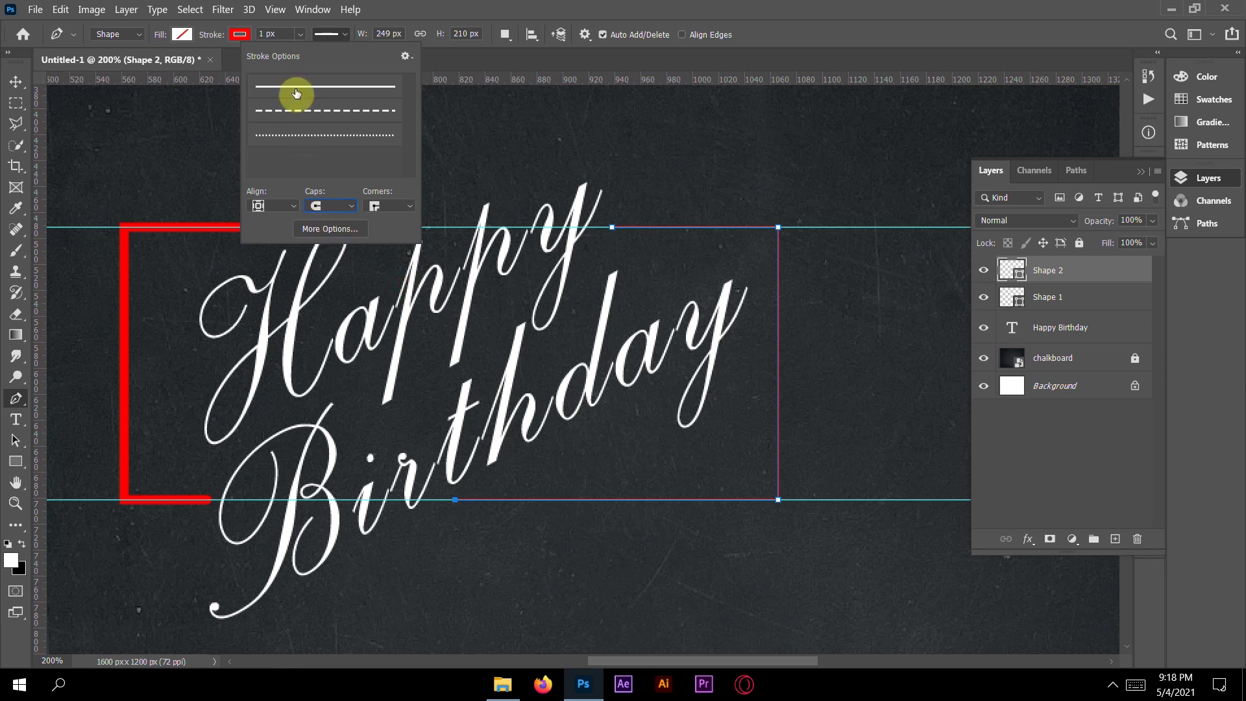
- Set the right bracket's stroke width to 7 px
click(269, 34)
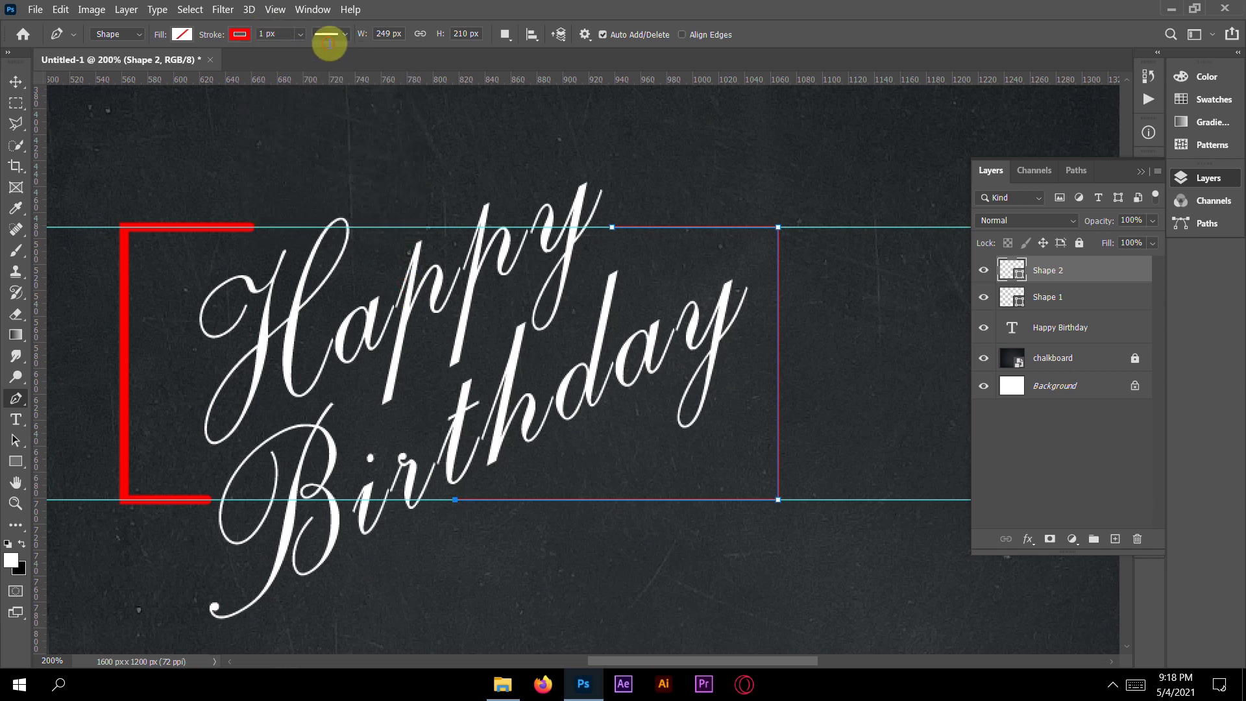
key(BackSpace)
text(7)
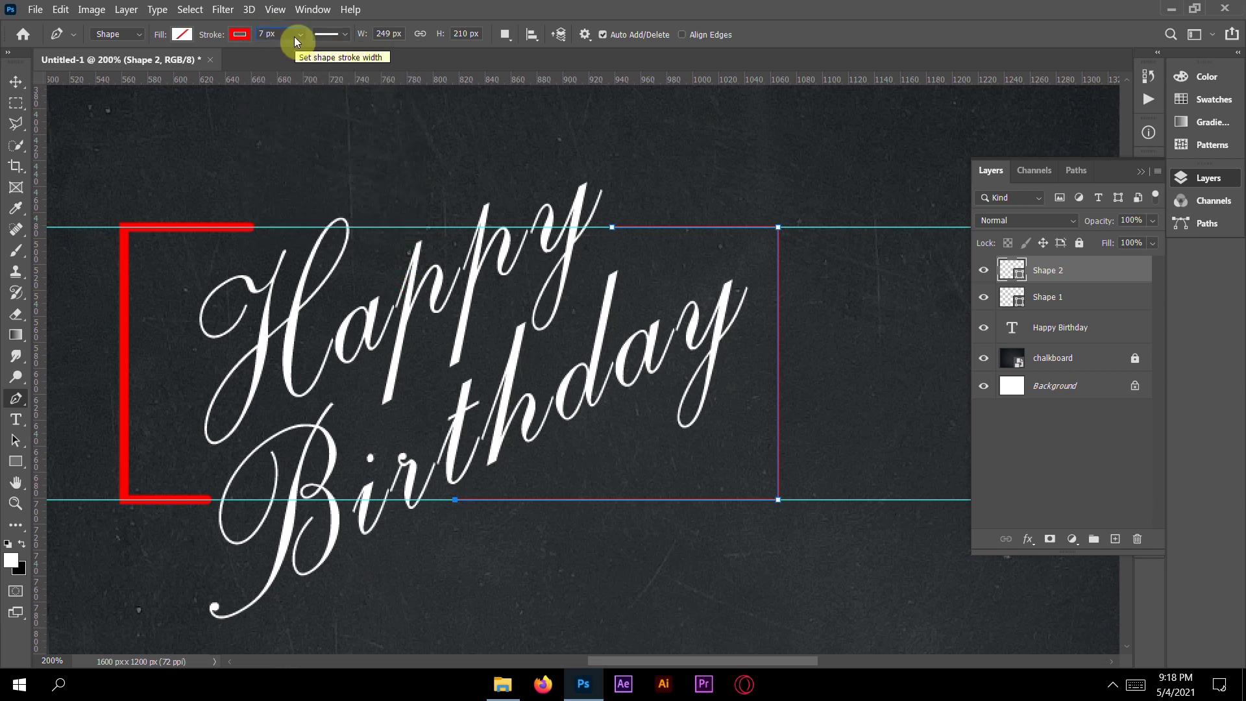
key(Return)
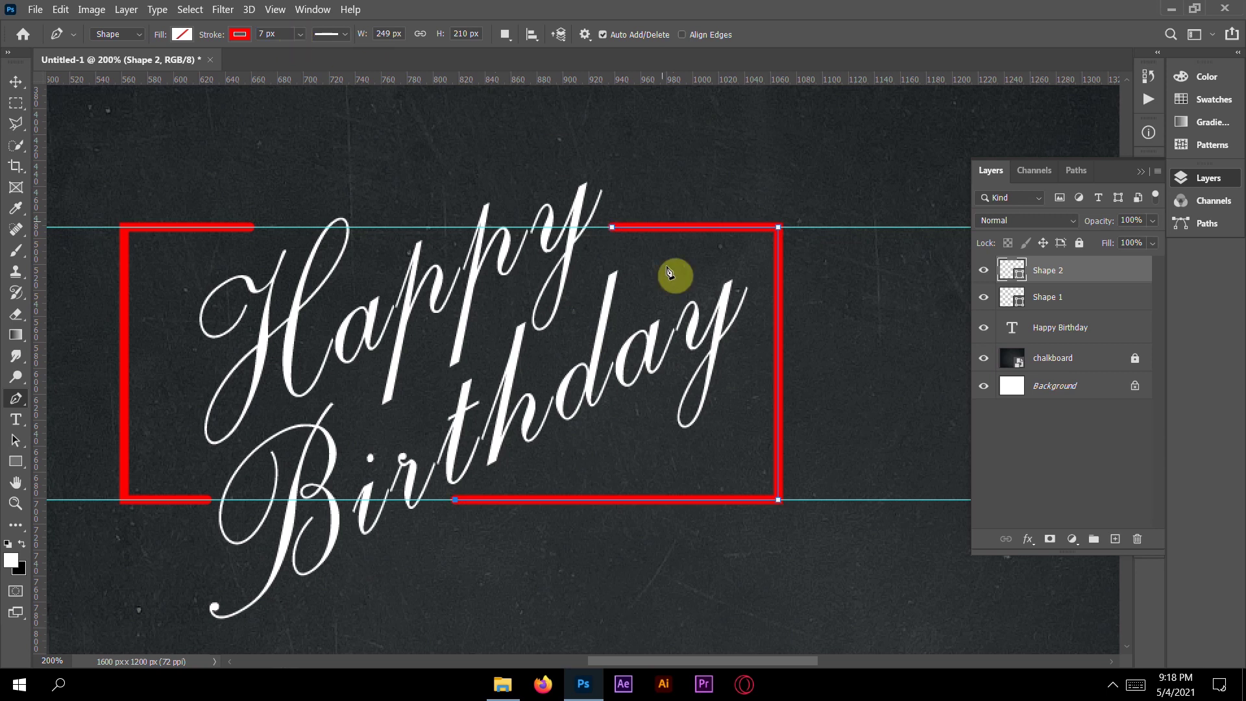
- Add a Bevel & Emboss to the Happy Birthday text: Inner Bevel, depth 400%, size 2 px, soften 1 px, angle 135°, Linear Light highlight at 100%
click(17, 83)
double_click(314, 232)
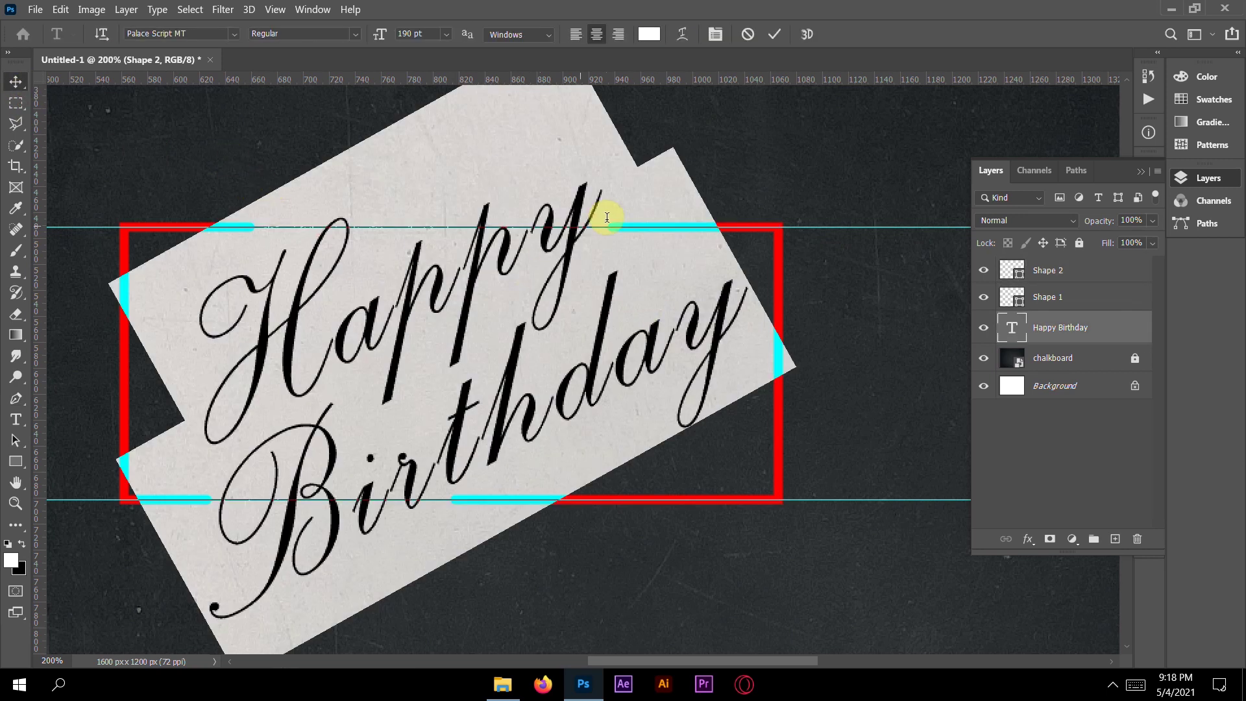
click(775, 34)
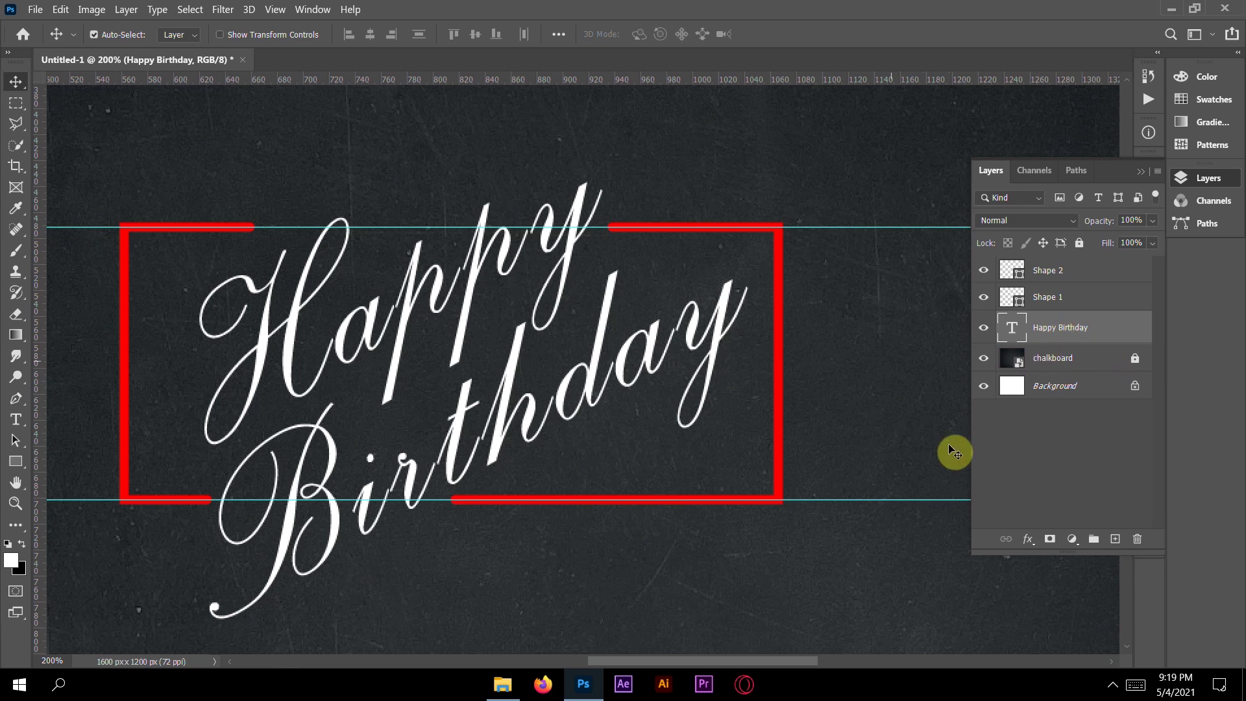
click(1027, 540)
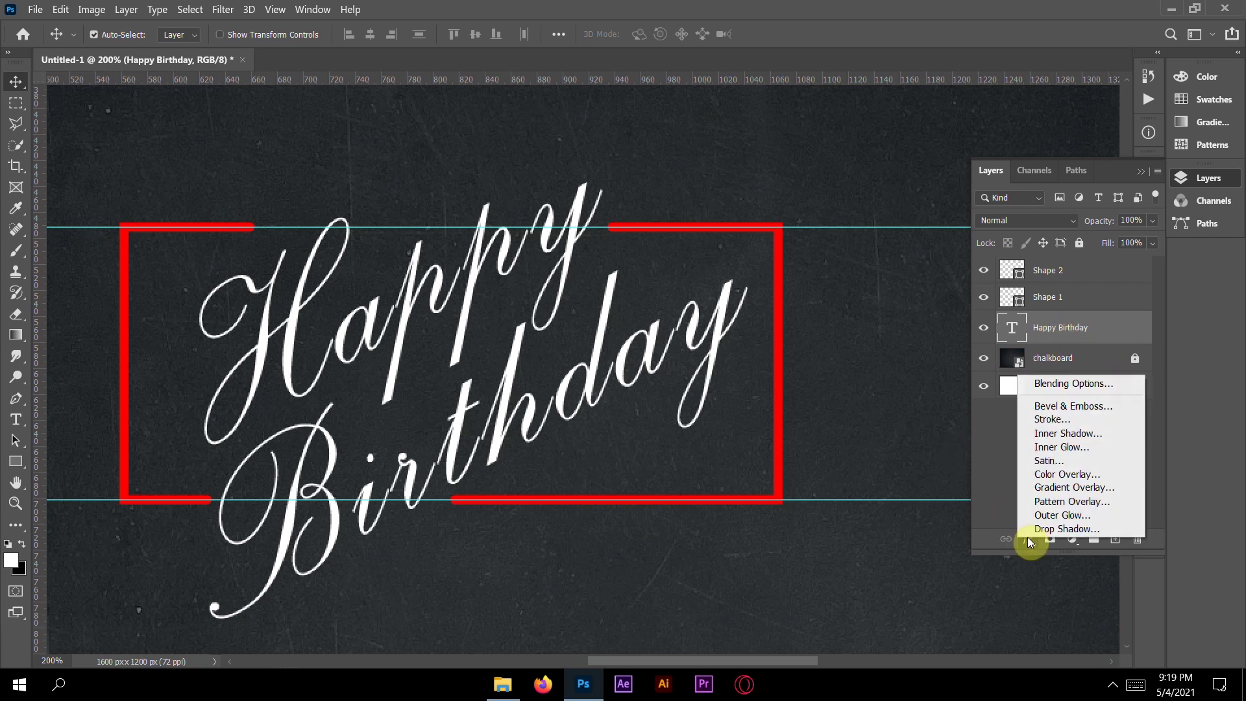
click(1101, 384)
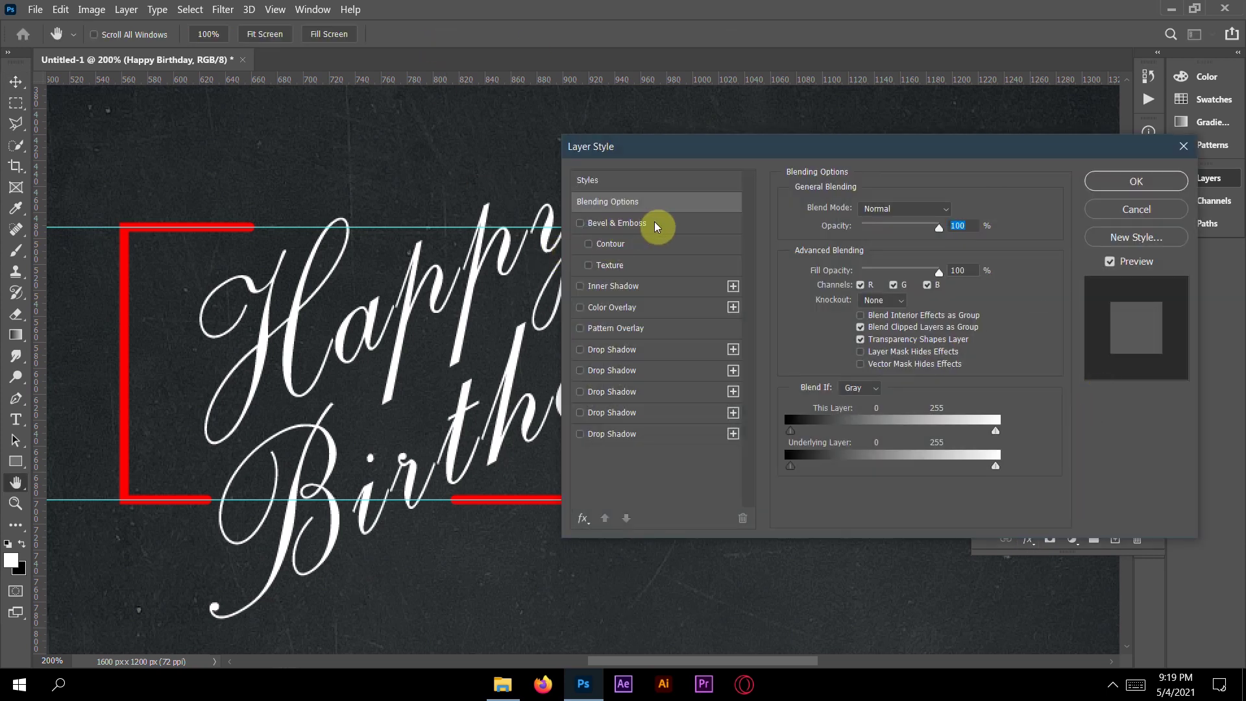
click(625, 225)
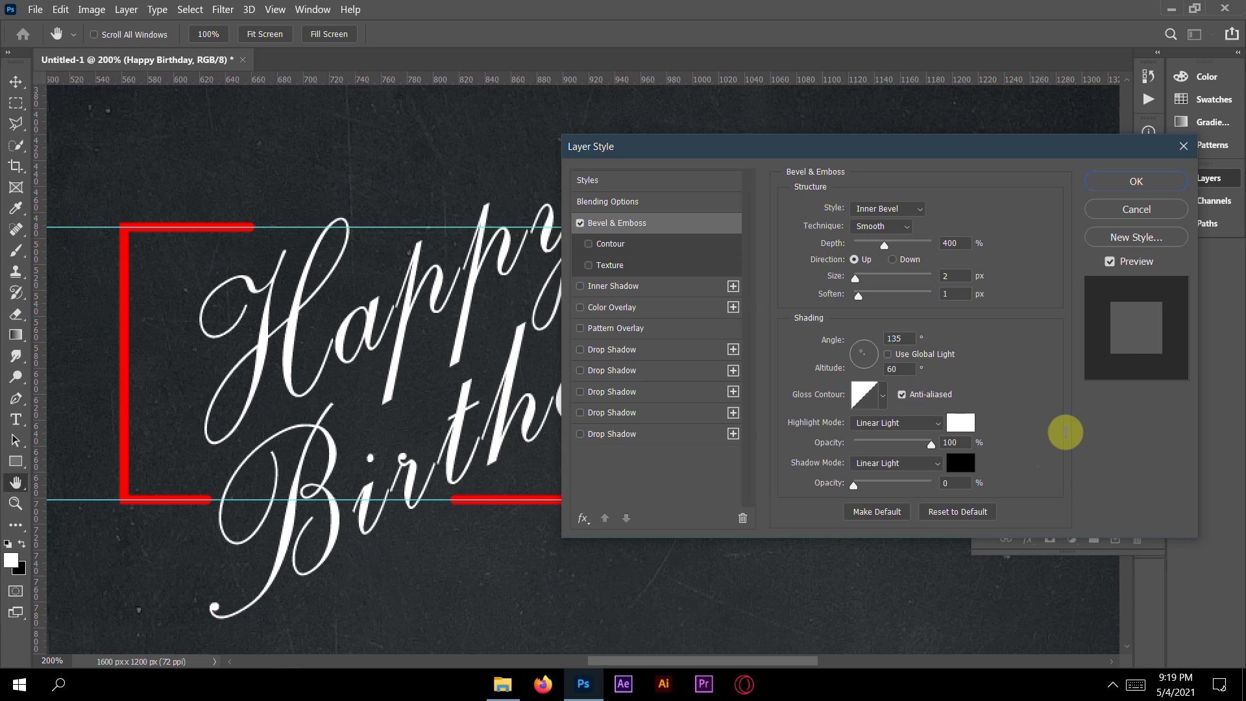
- Add an Inner Shadow to the text in d8dade, Normal mode, 100% opacity, angle -45°, distance 3 px and size 3 px
click(578, 286)
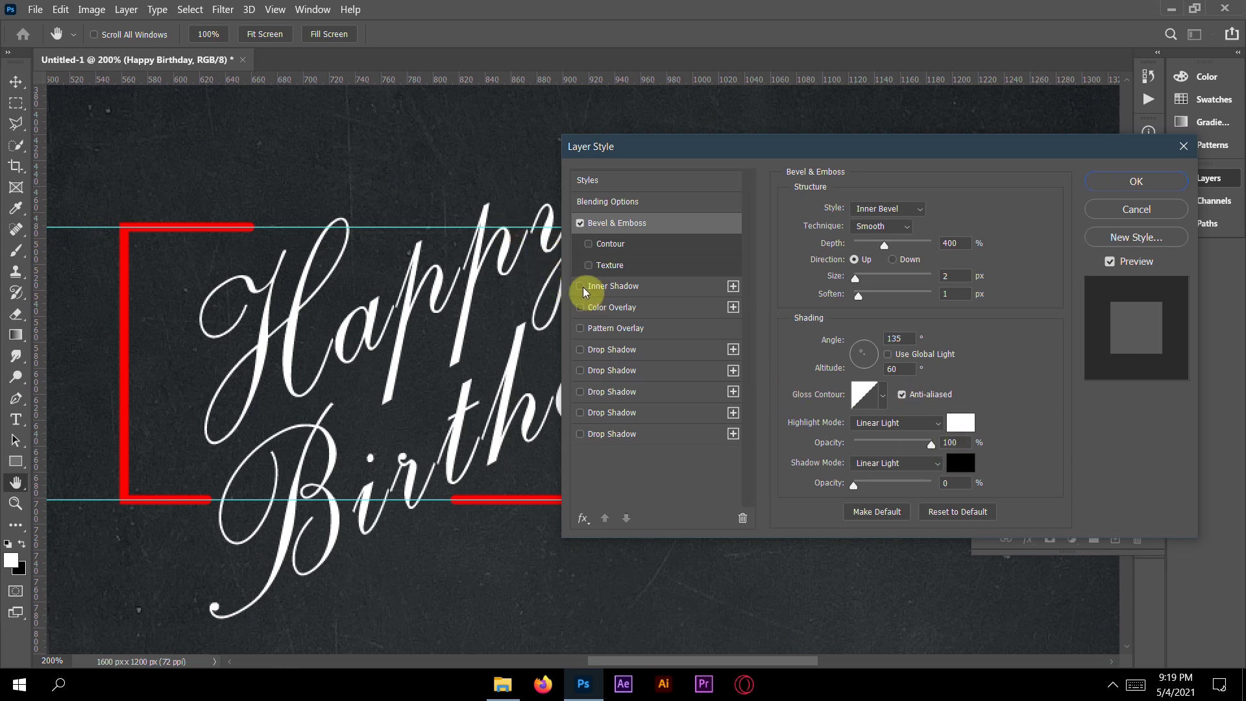
click(649, 290)
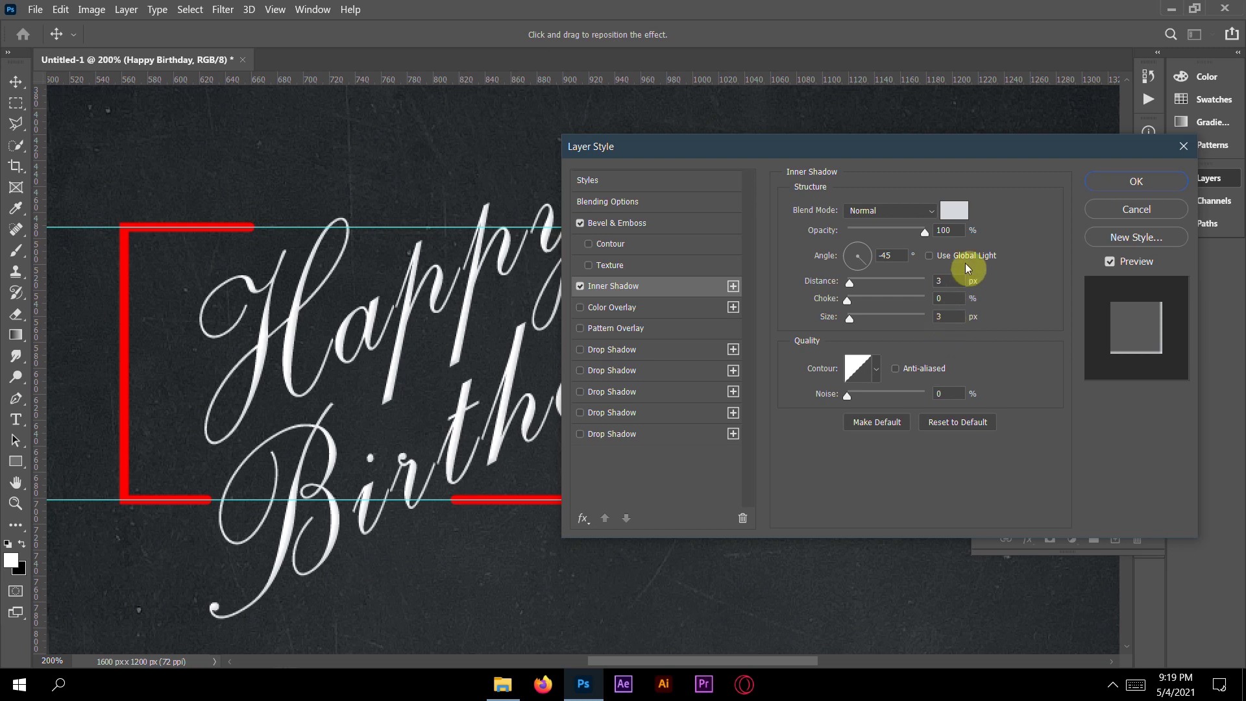
click(948, 212)
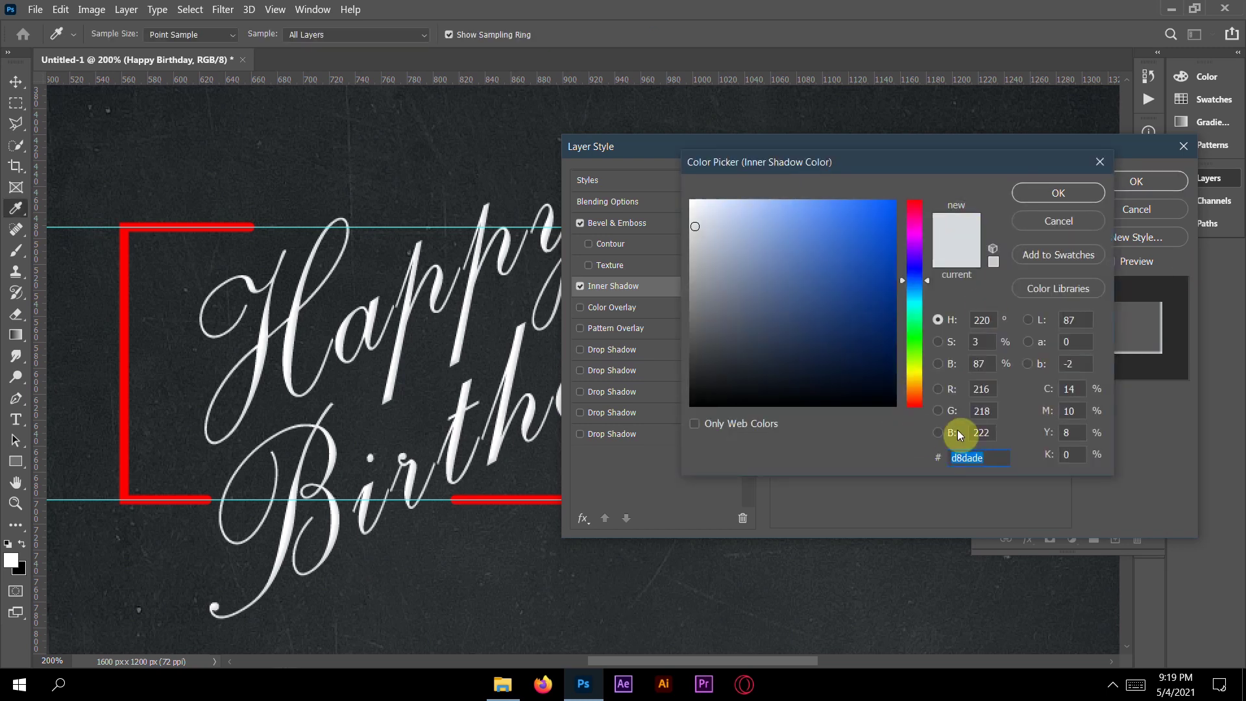
click(967, 458)
drag(968, 463, 985, 465)
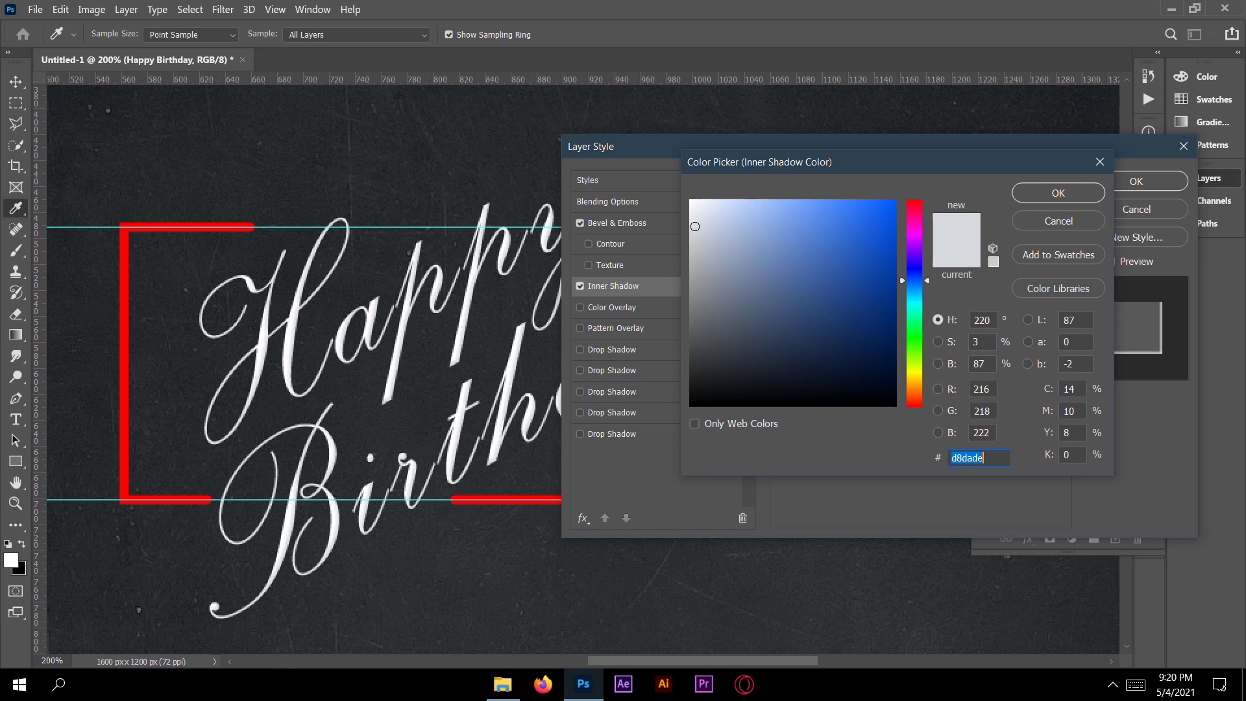
click(1067, 192)
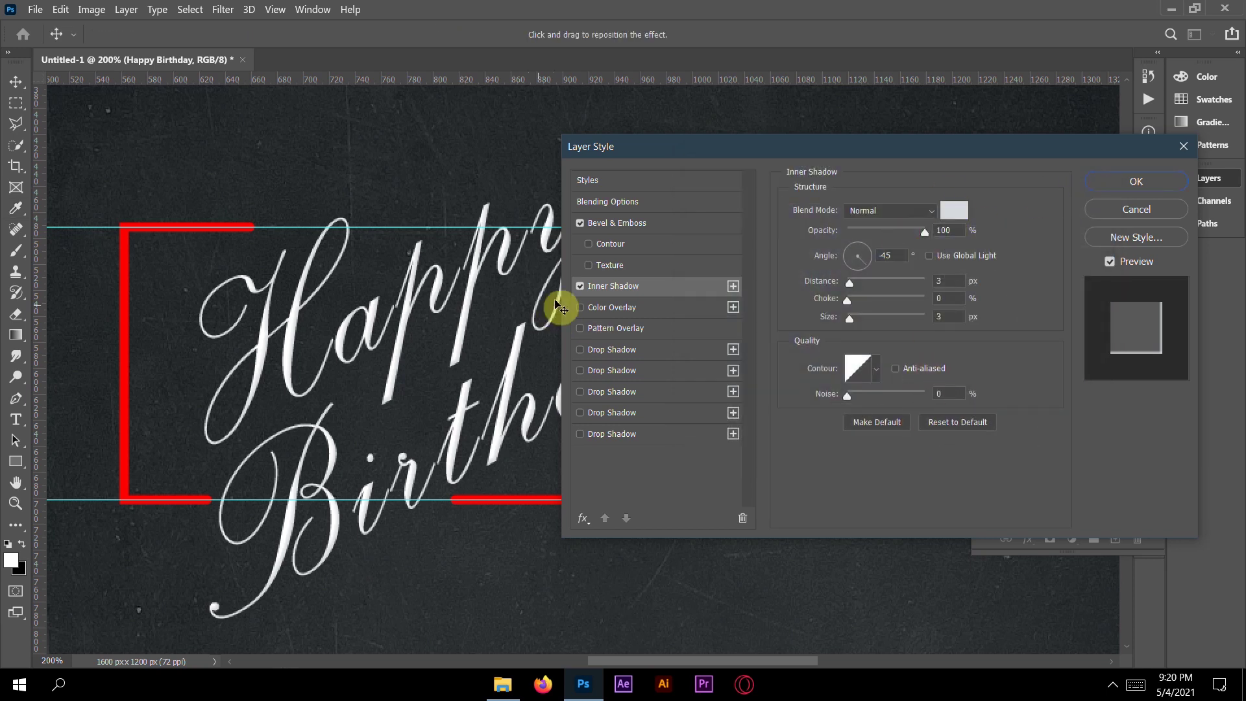
- Add a white ffffff Color Overlay to the text in Normal mode at 100% opacity
click(581, 308)
click(638, 312)
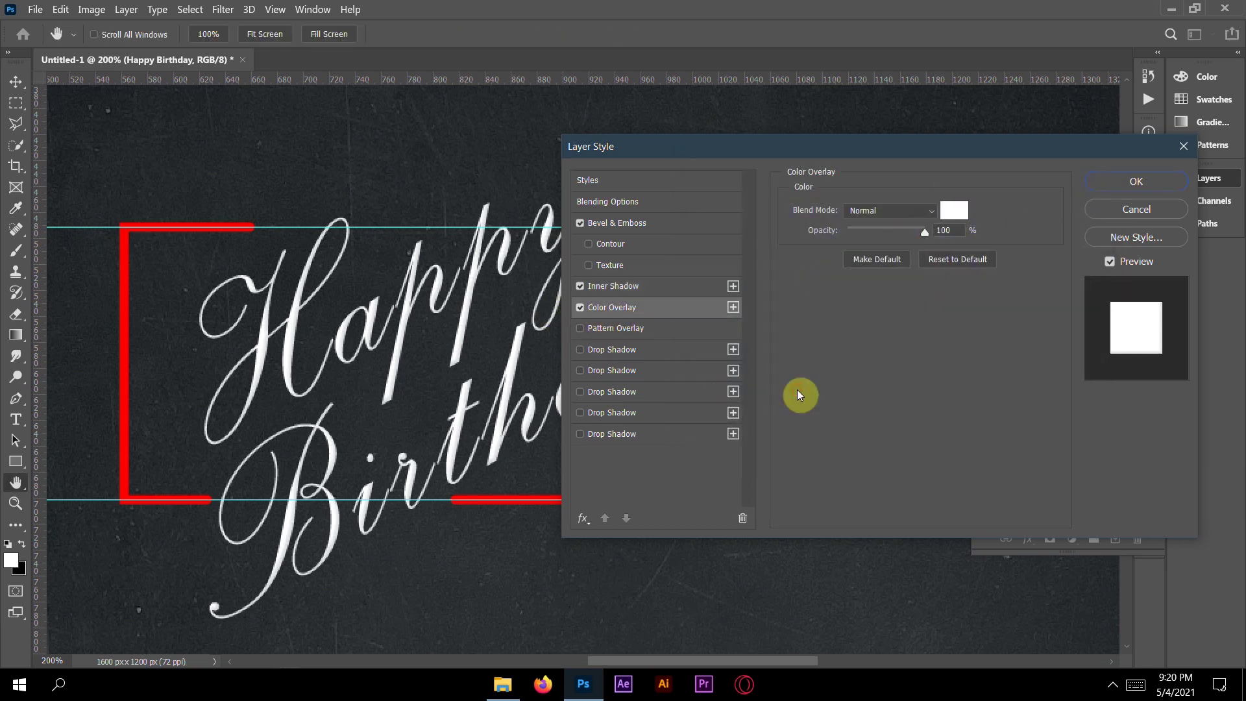
click(954, 212)
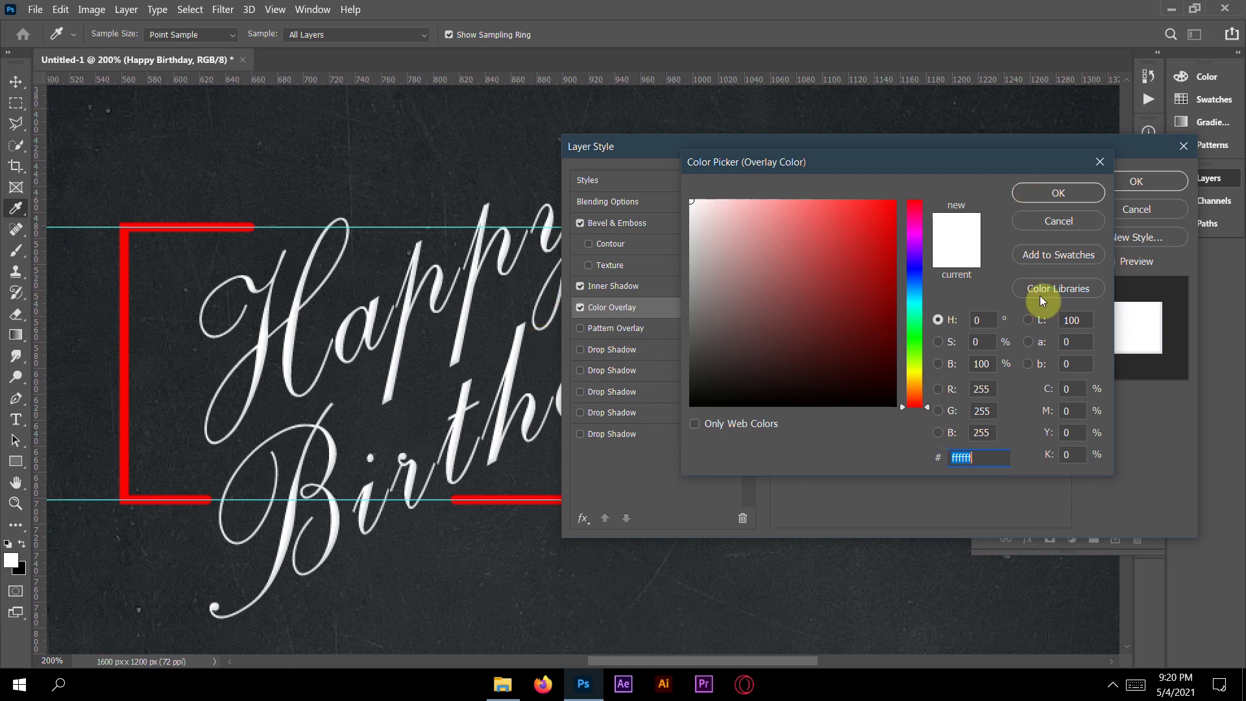
click(1048, 193)
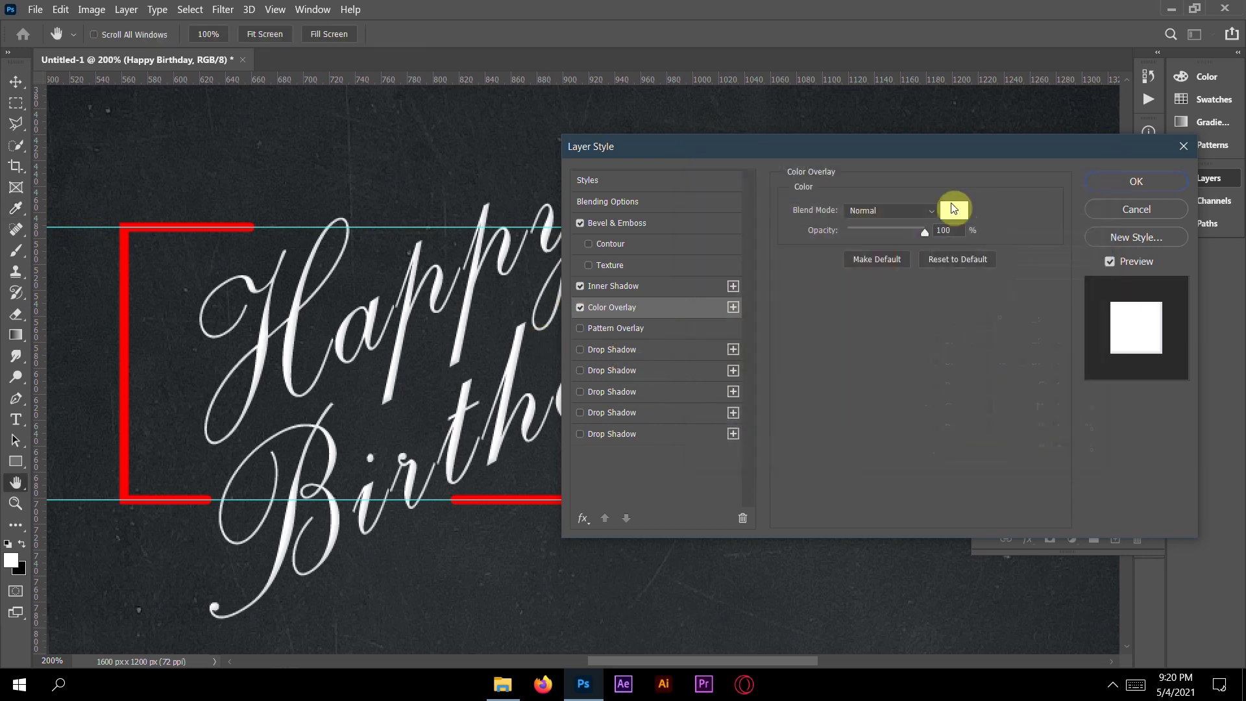
- Enable the text's first Drop Shadow as a Linear Light glow in e4e4e4, distance 0 px, spread 6% and size 17 px
click(621, 349)
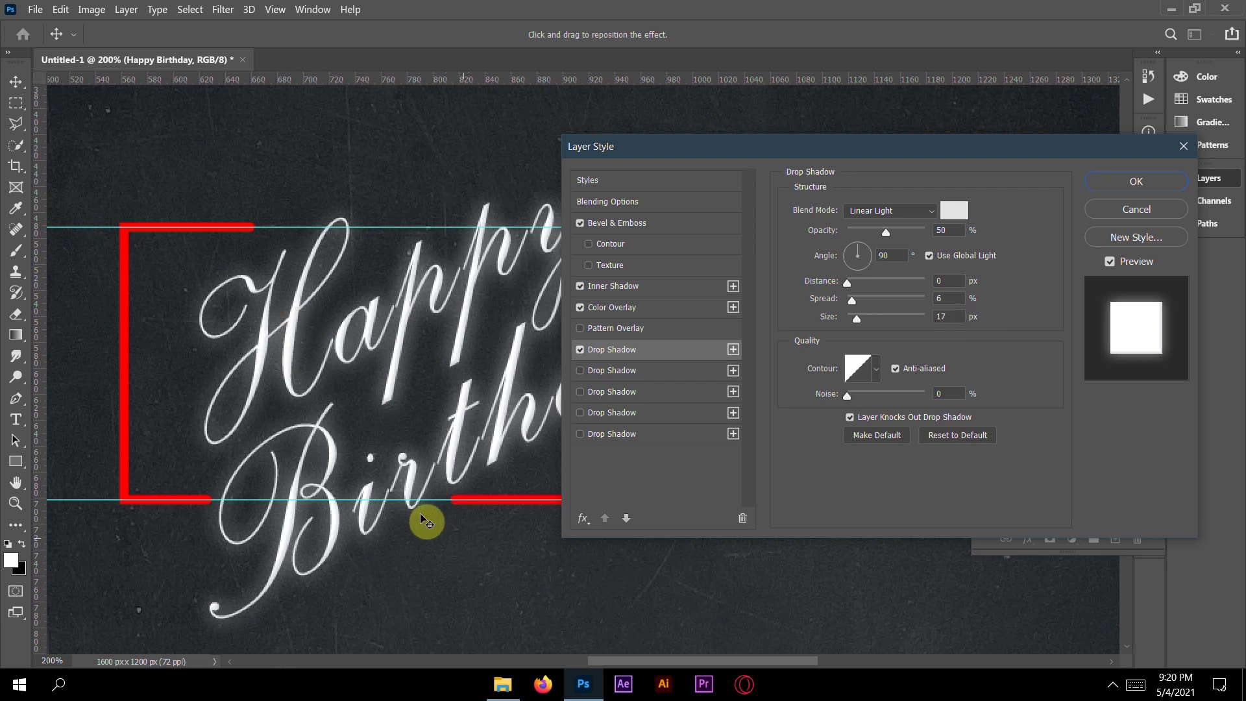
click(953, 210)
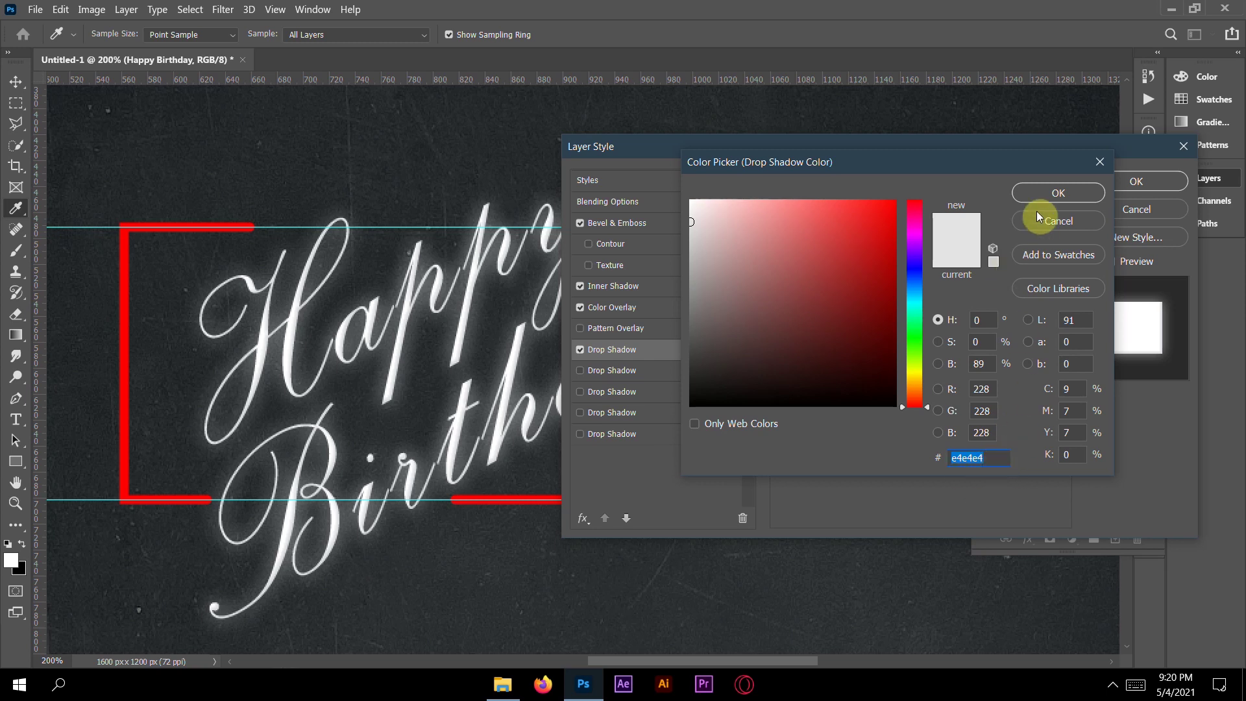
click(1044, 196)
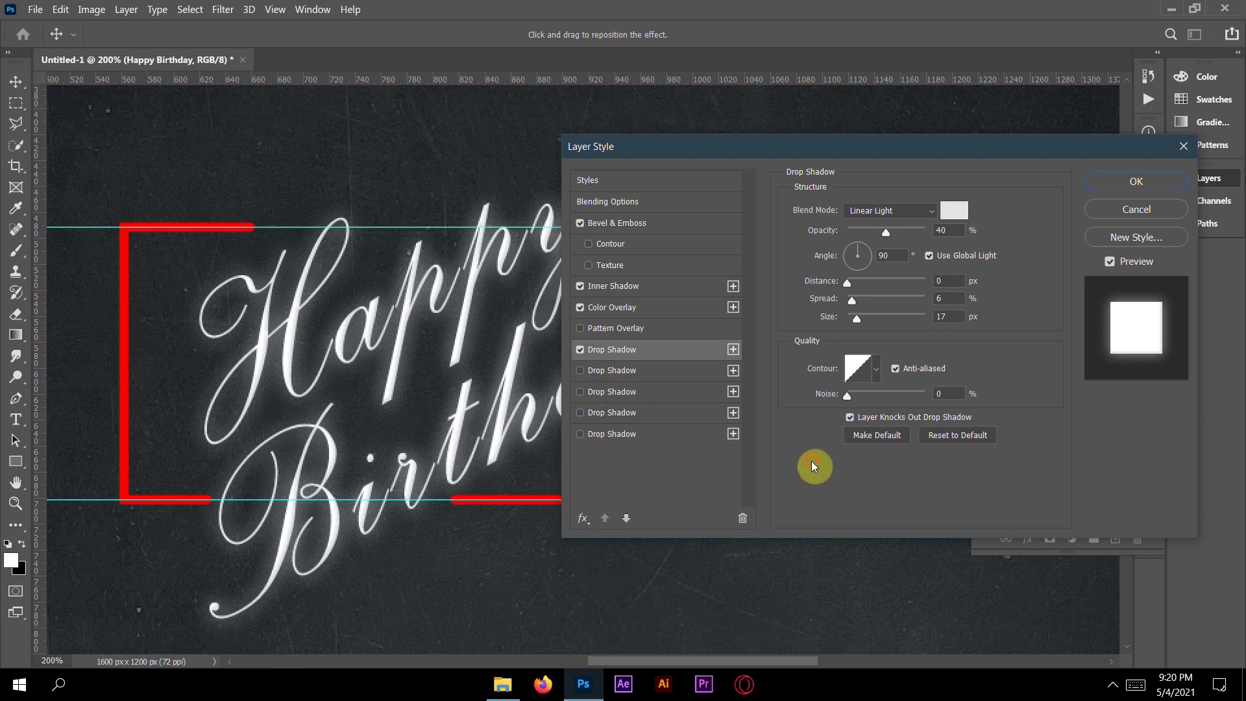
- Enable the second Drop Shadow in cdcdcd, Linear Light, 40% opacity, distance 0 px, spread 9% and size 28 px
click(647, 371)
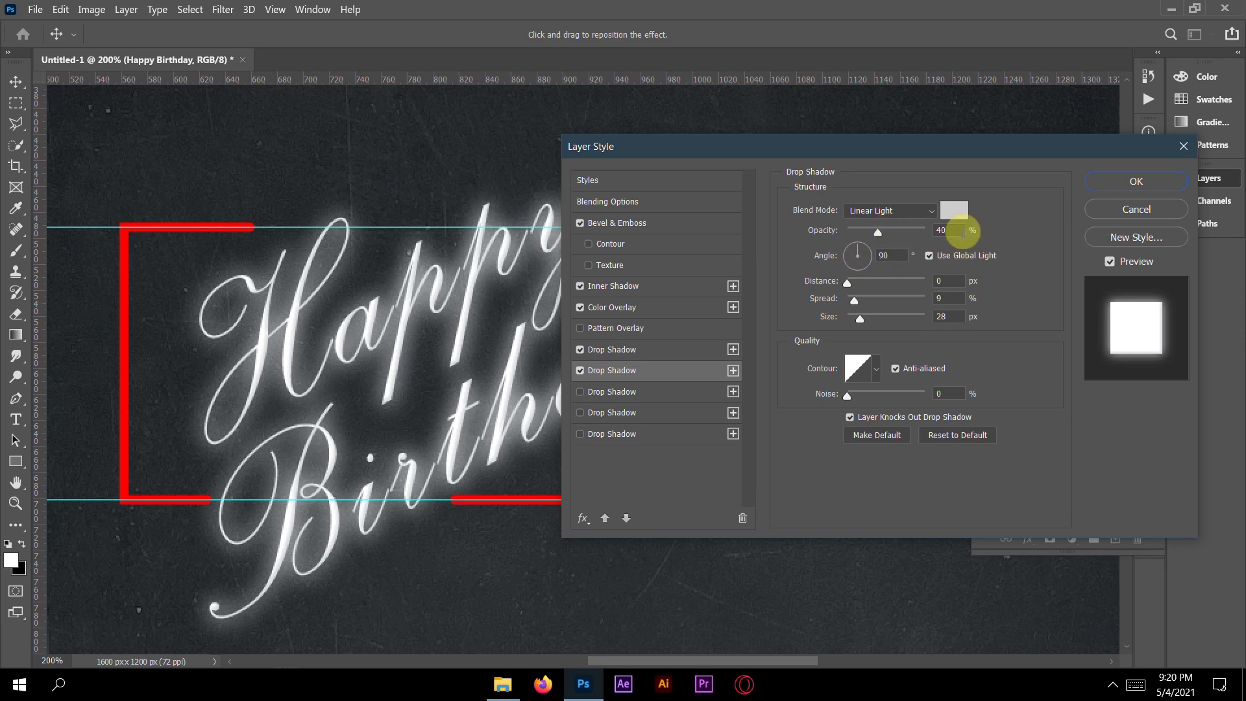
click(954, 211)
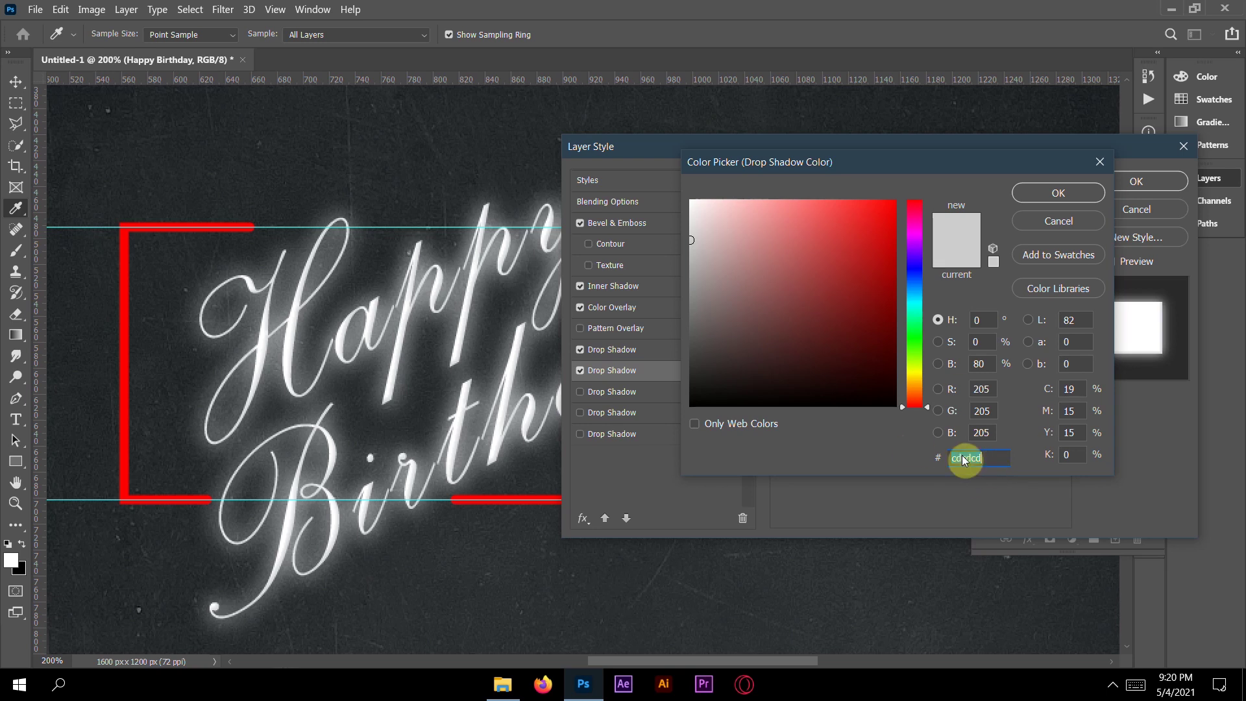
click(1055, 192)
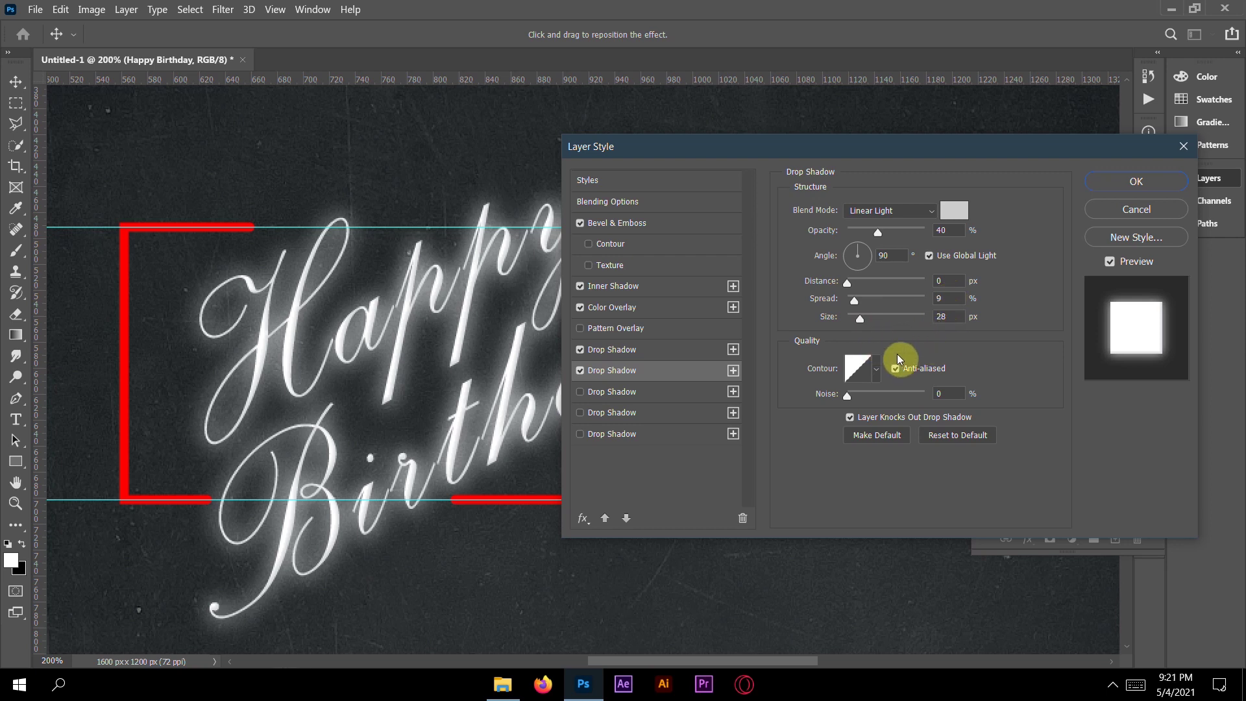
- Enable the third Drop Shadow in d5d5d5, Linear Light, 15% opacity, distance 0 px, spread 35% and size 100 px
click(644, 396)
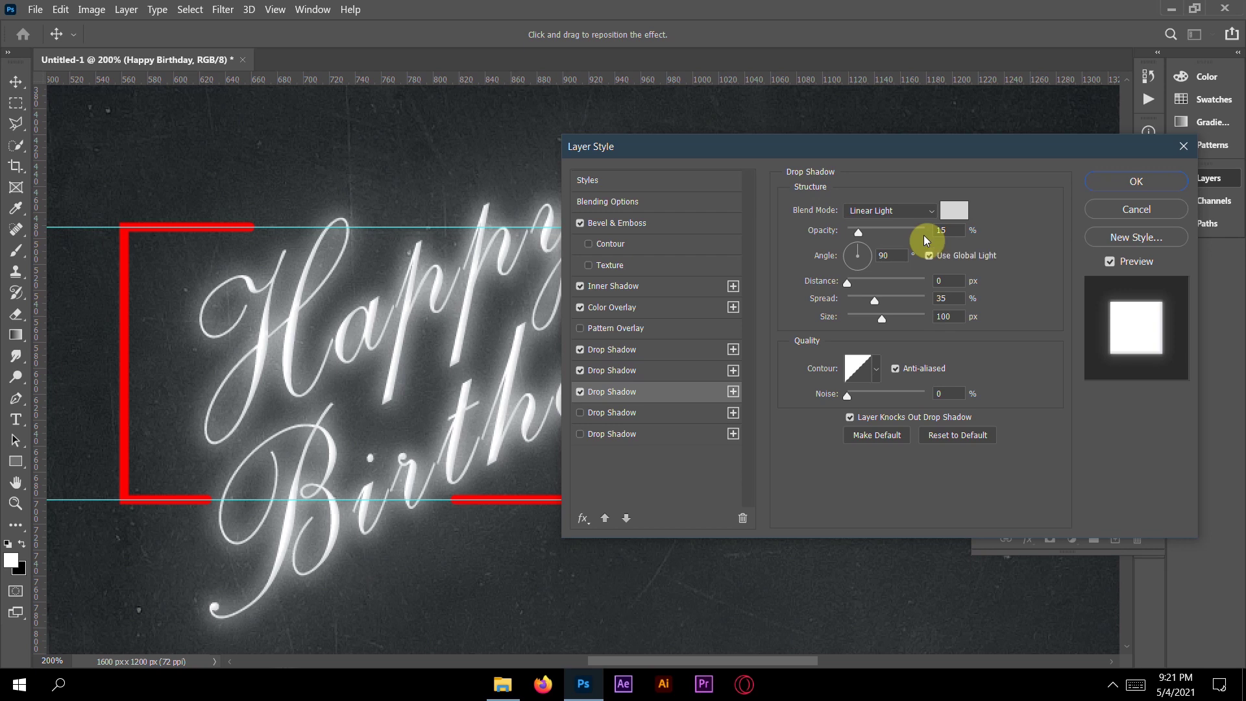
click(956, 209)
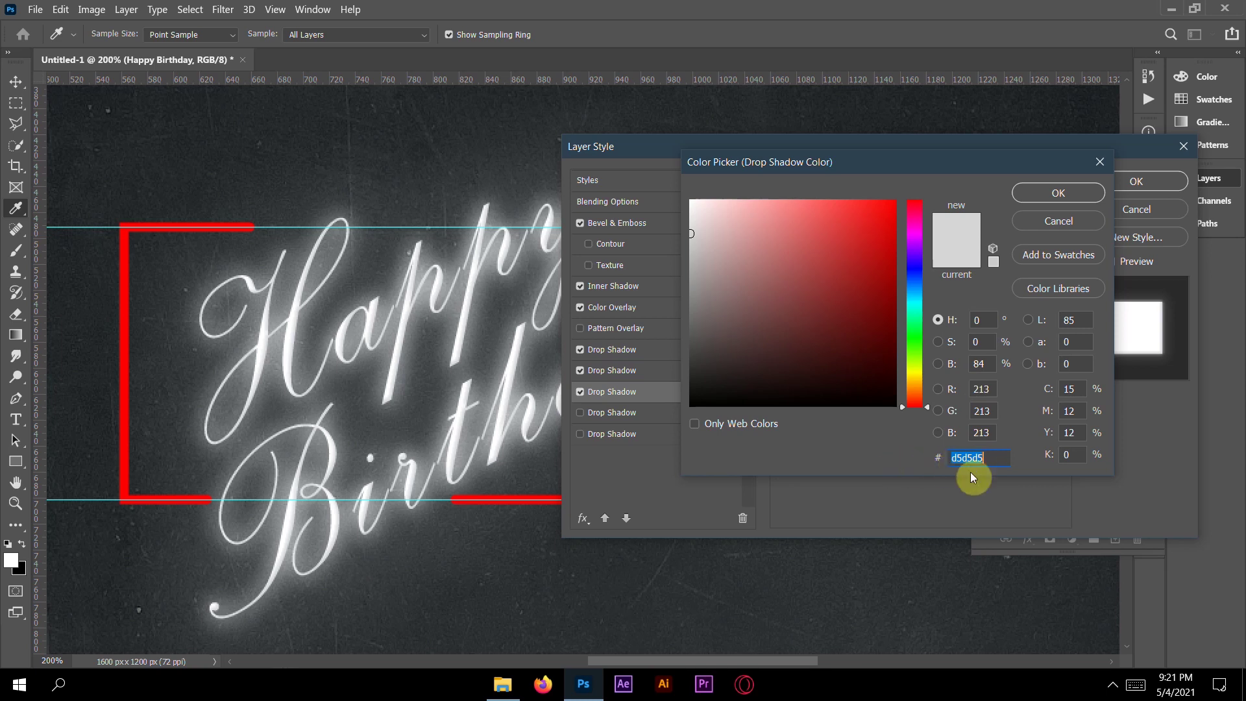
click(1042, 194)
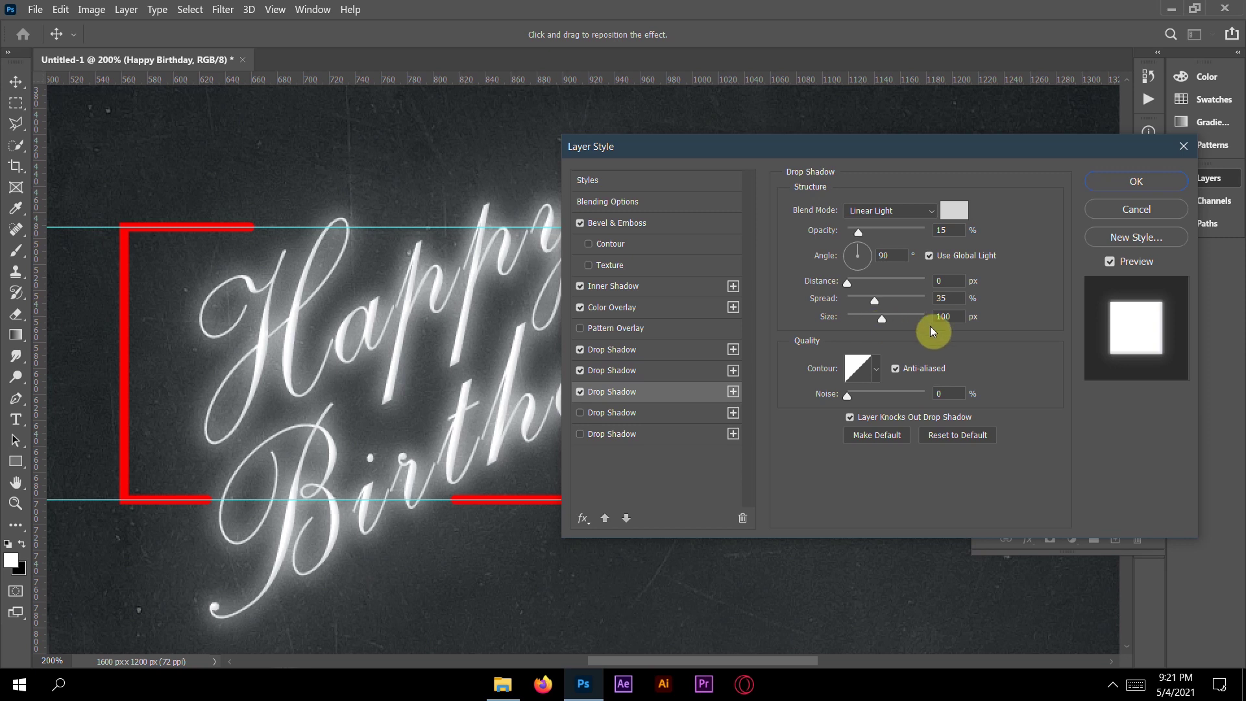
- Enable the fourth Drop Shadow in d5d5d5, Vivid Light, 30% opacity, distance 0 px, spread 50% and size 250 px
click(642, 414)
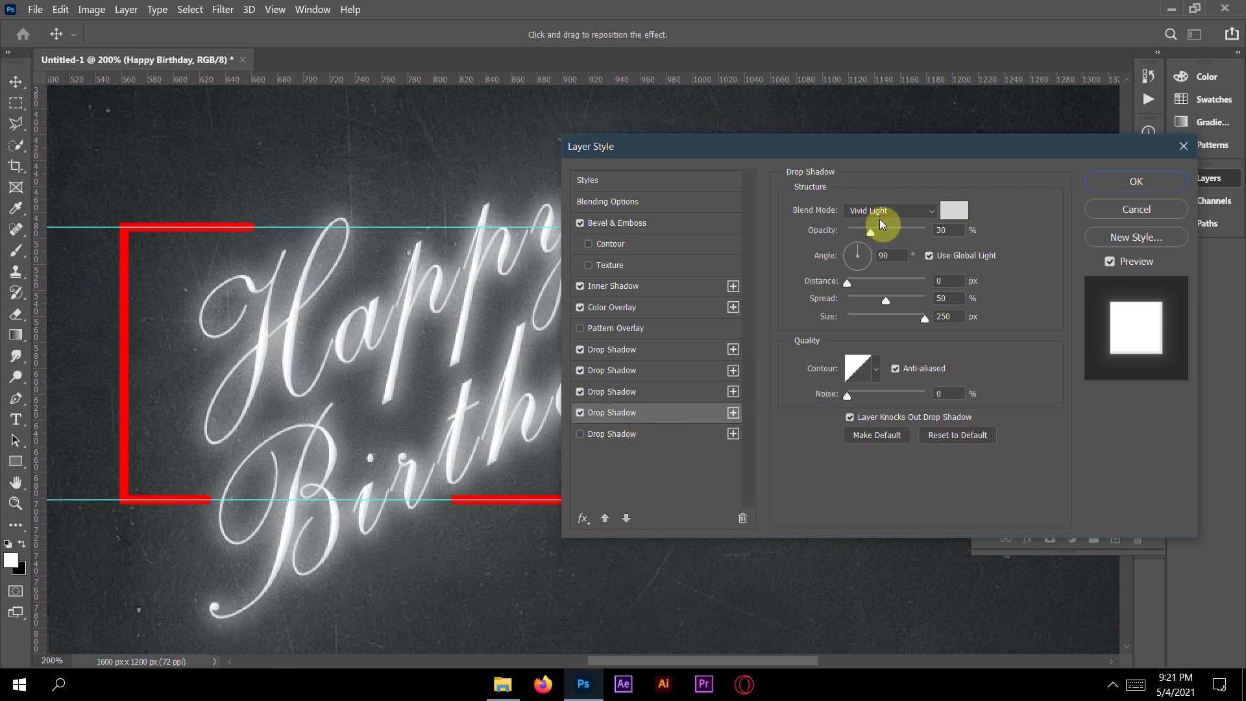
click(953, 210)
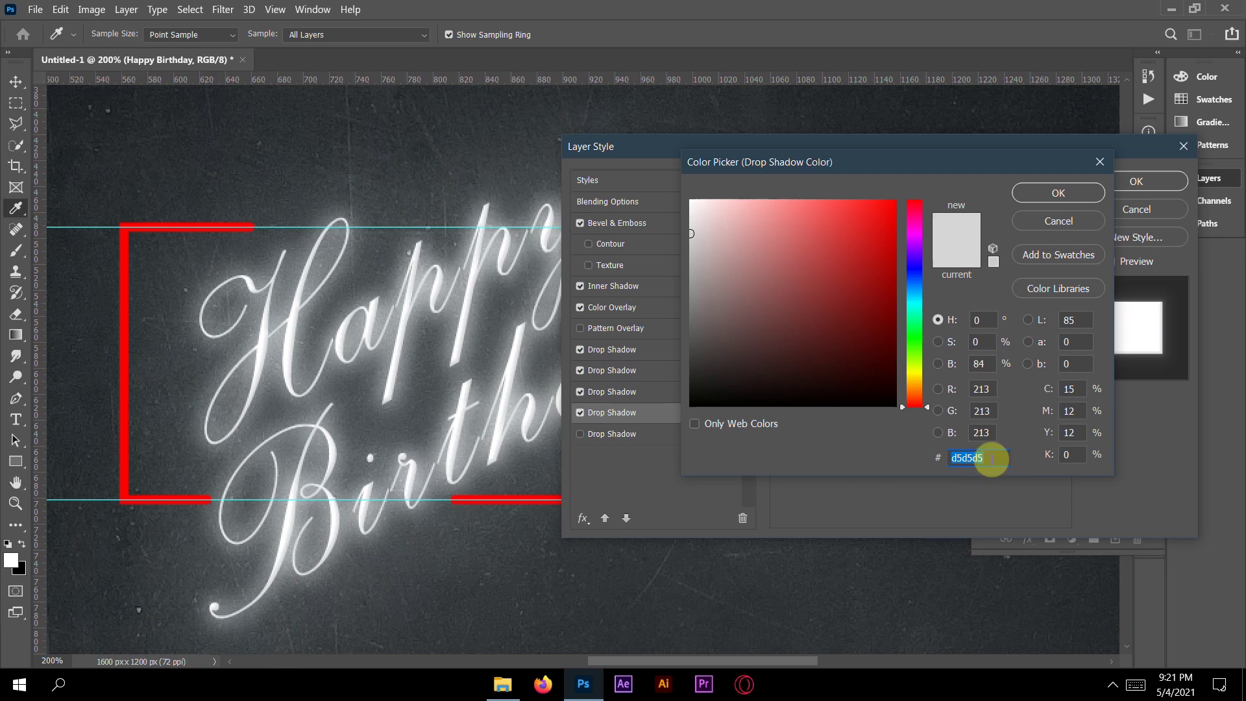
click(1055, 192)
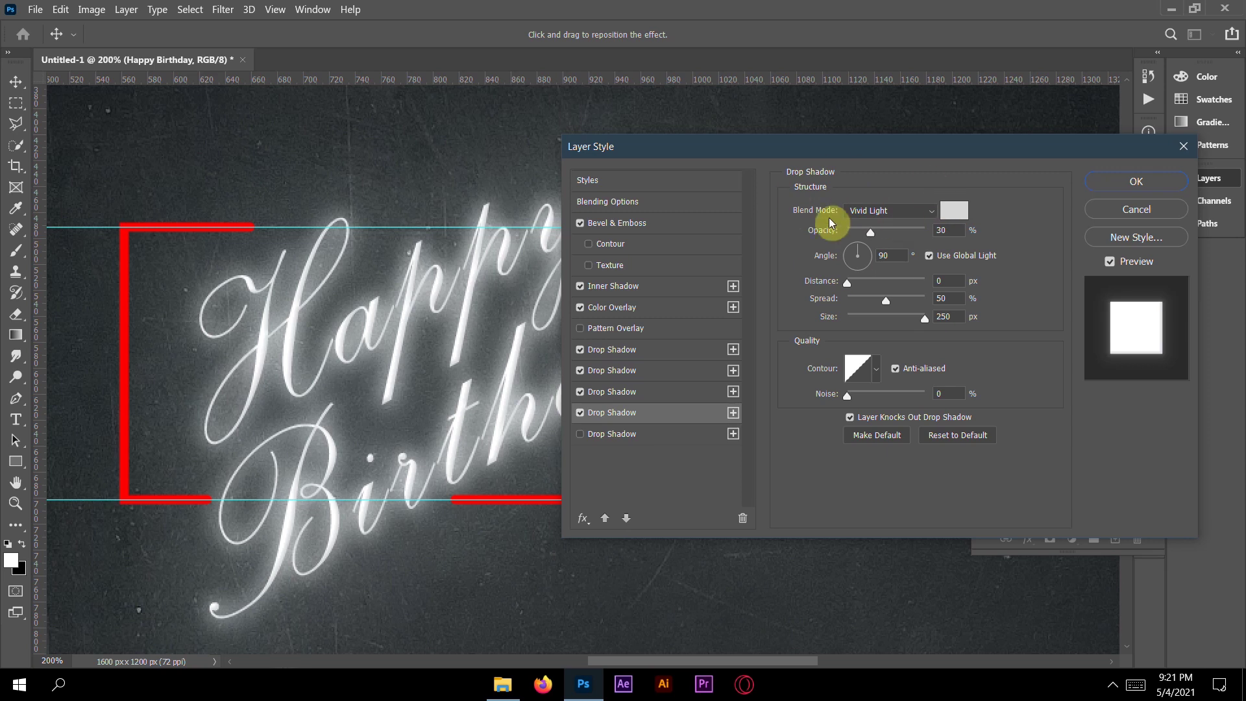
- Enable the fifth Drop Shadow in 1a1a1a, Linear Light, 40% opacity, distance 20 px, spread 0%, size 15 px, and apply the layer style to the text
click(662, 433)
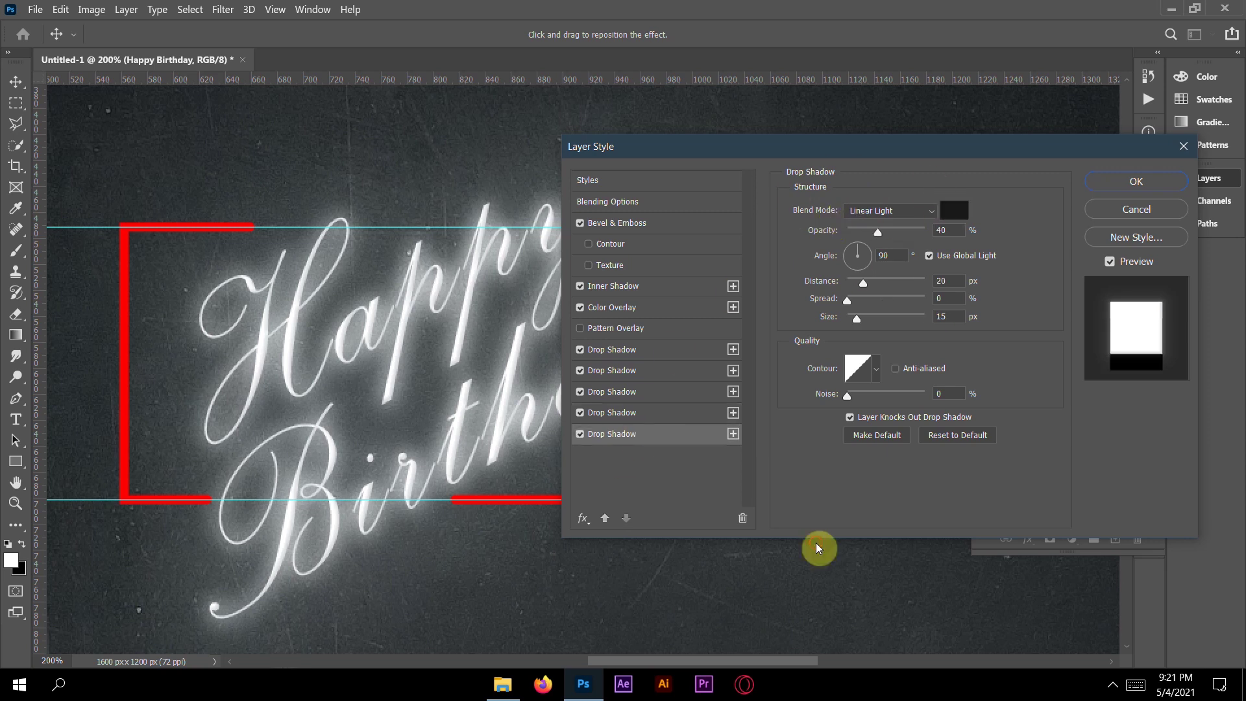
click(954, 210)
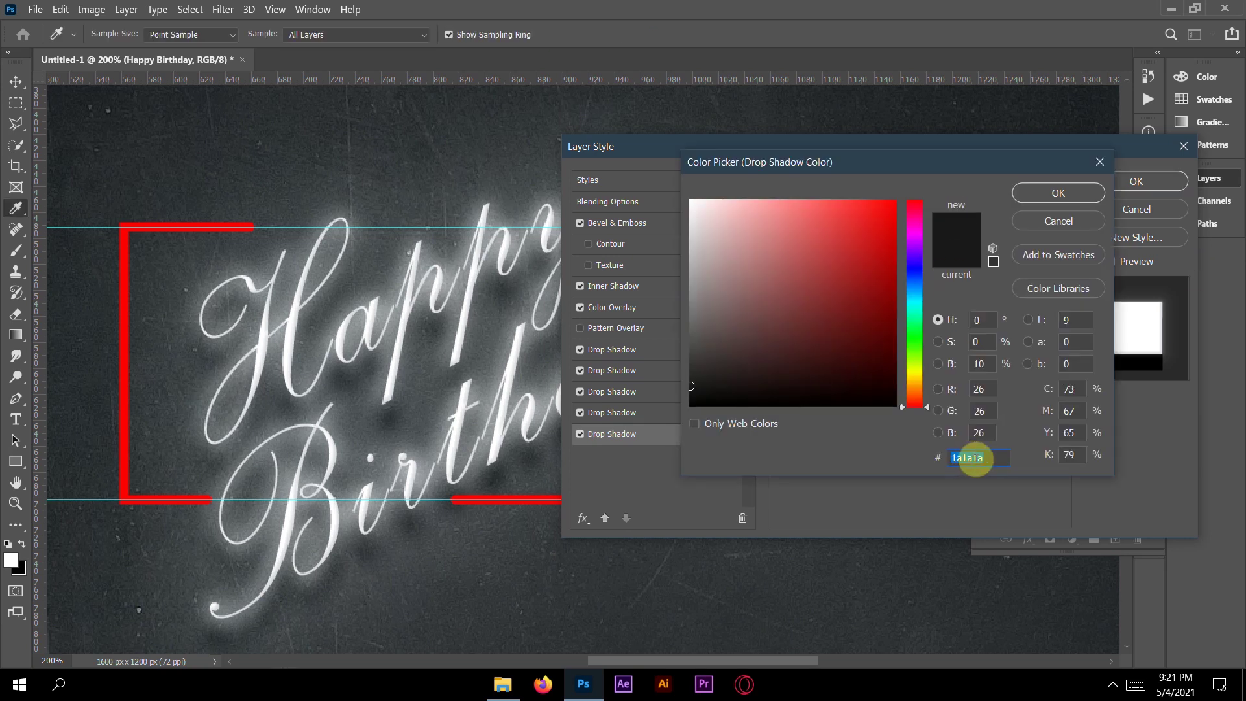
click(1030, 198)
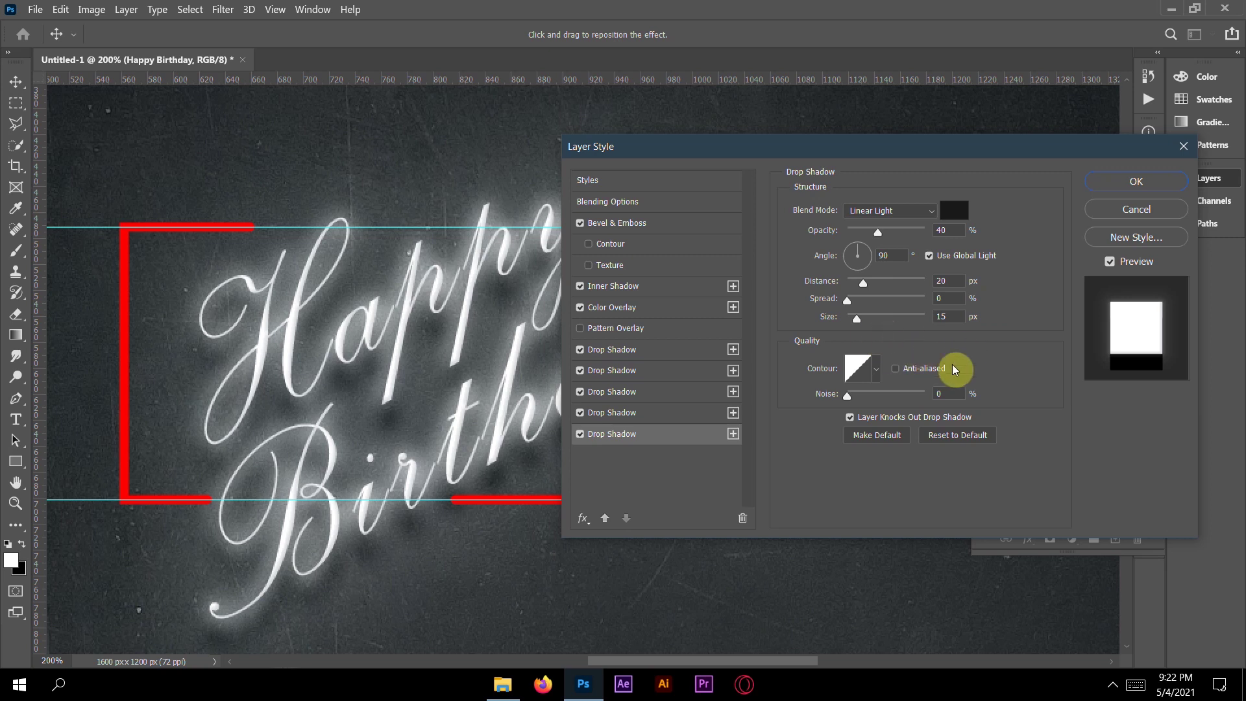
click(1106, 186)
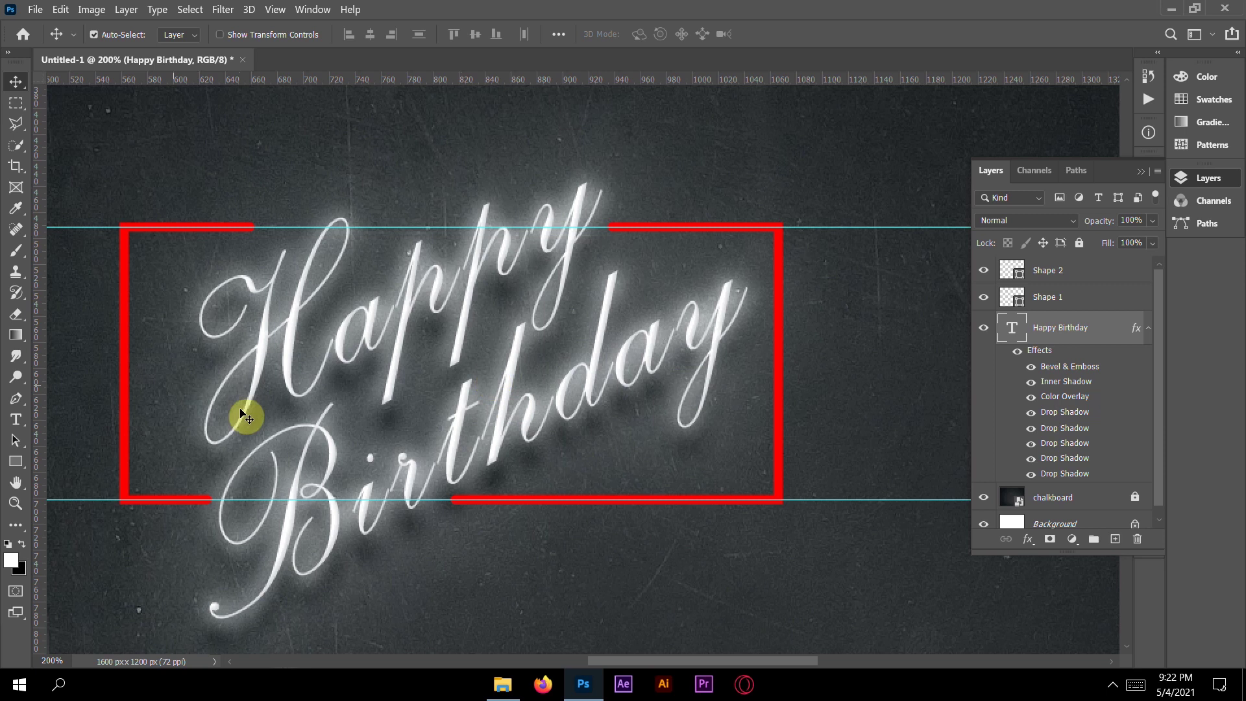
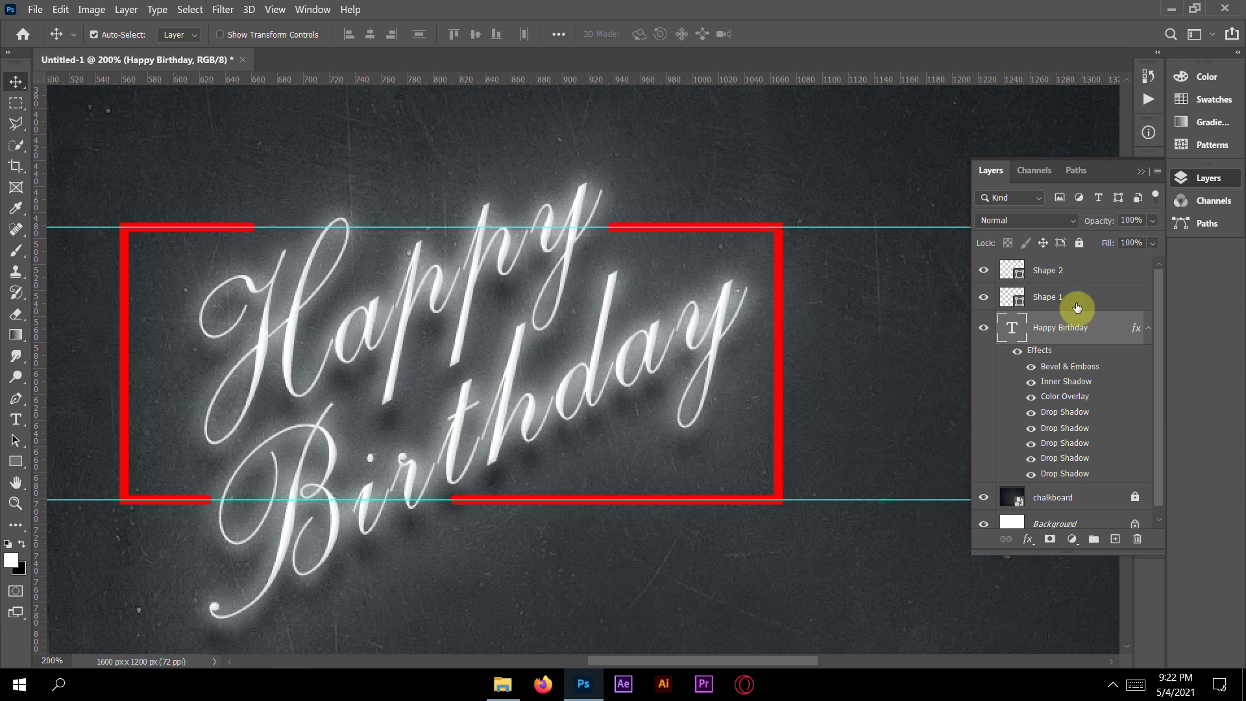
- Paste the text's layer style onto the left bracket layer, Shape 1, and collapse the text layer's effects list
click(1072, 300)
right_click(1046, 296)
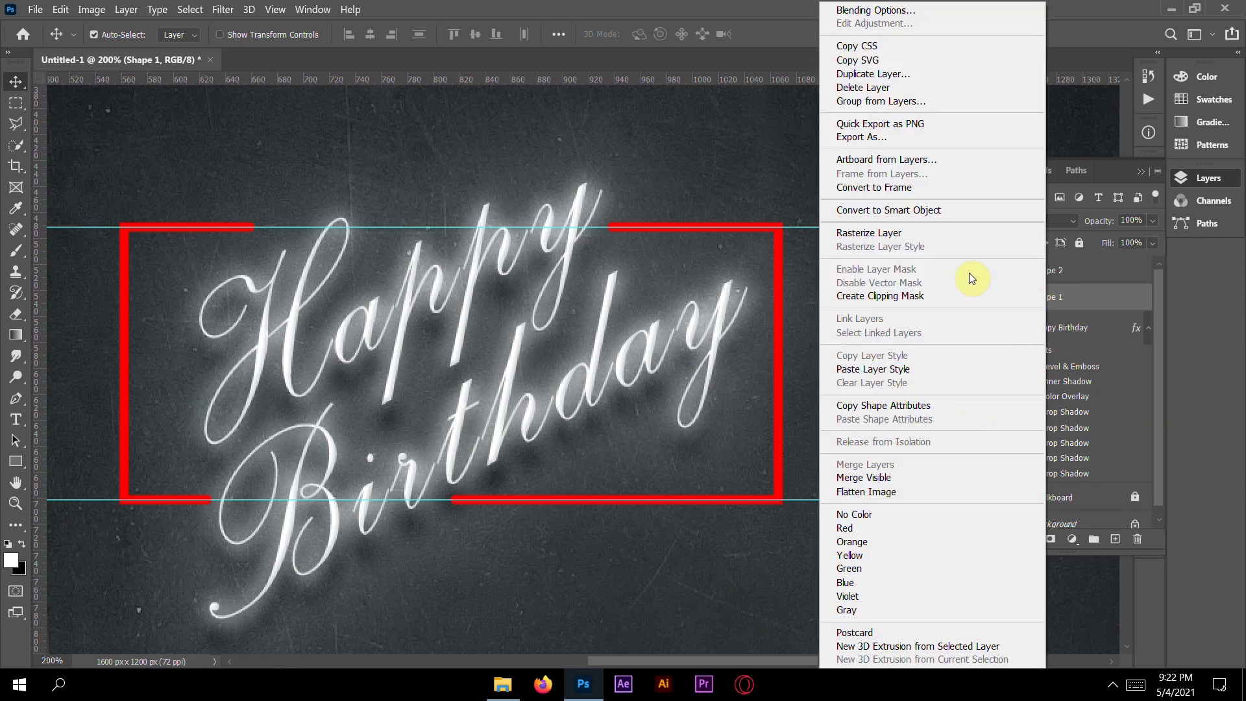
click(937, 368)
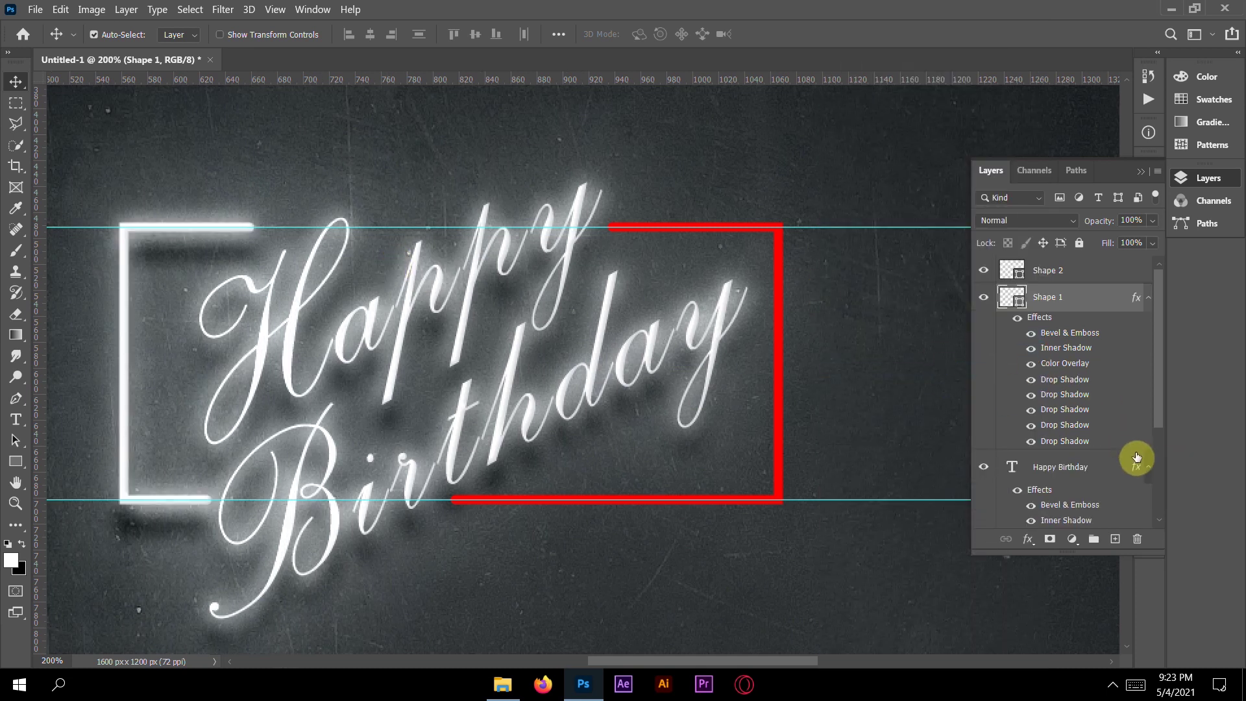
click(1150, 467)
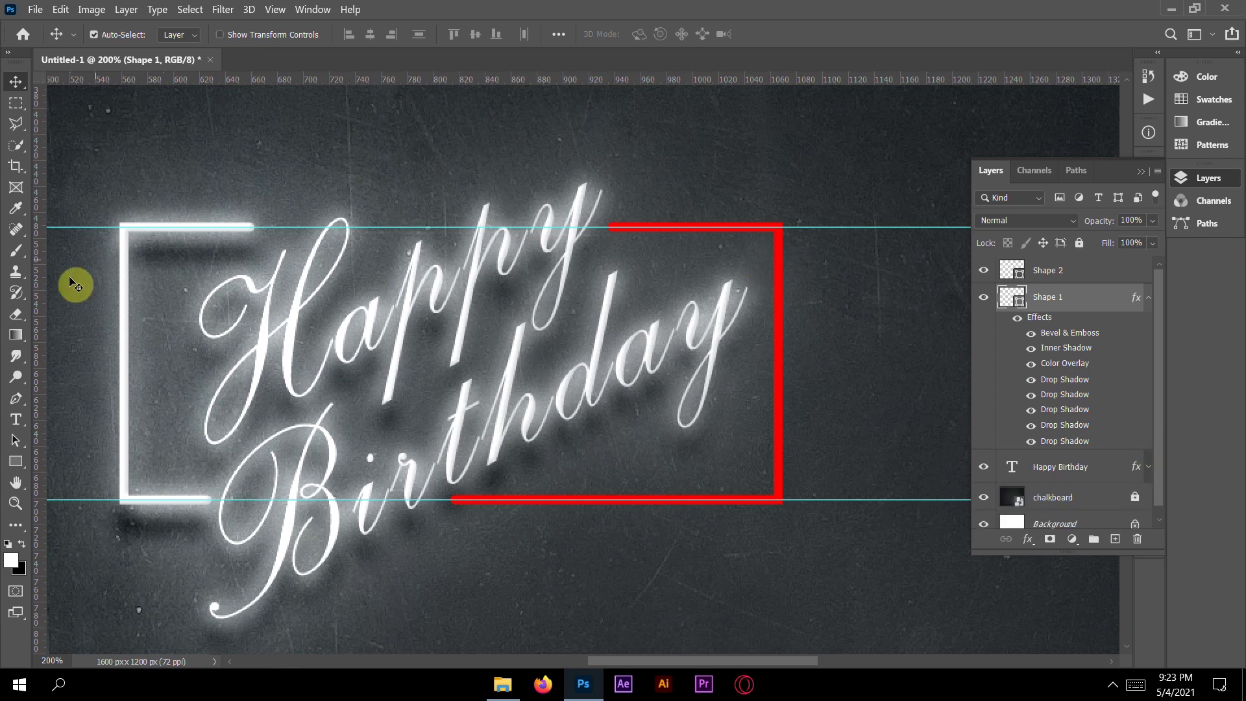
- Open the layer style of Shape 1 and set the Inner Shadow color to fc8f9e
double_click(1039, 317)
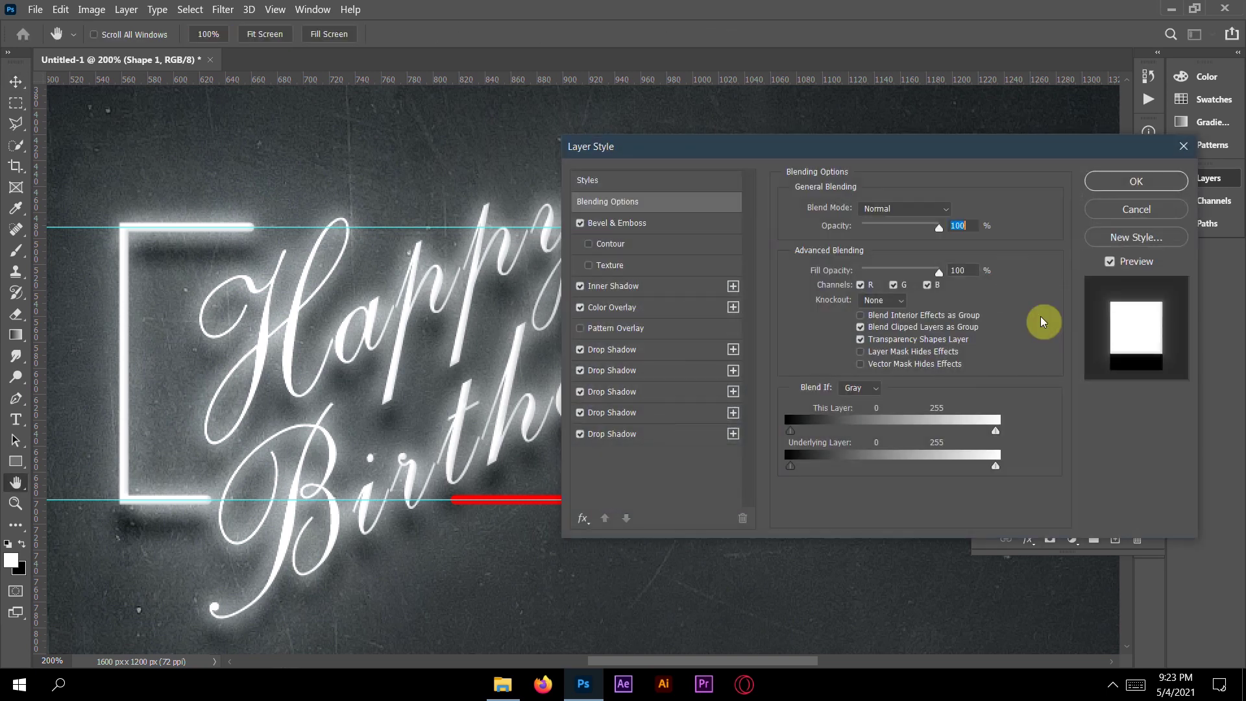
click(684, 227)
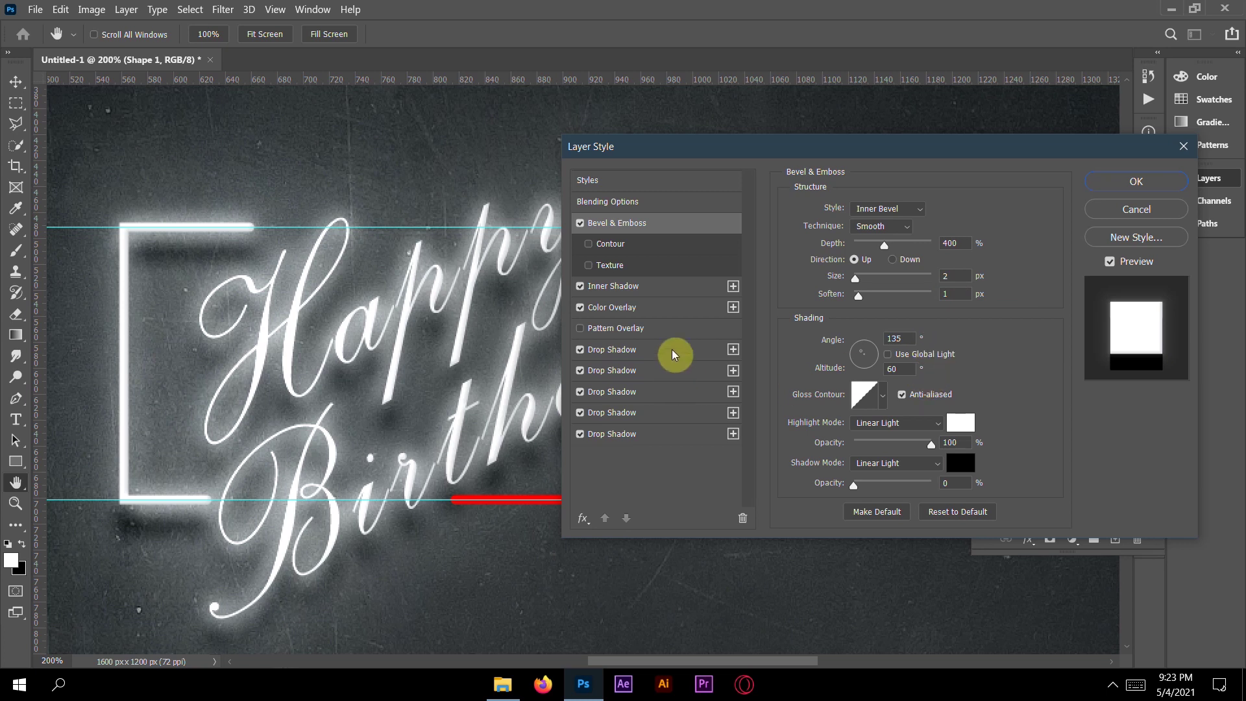
click(651, 286)
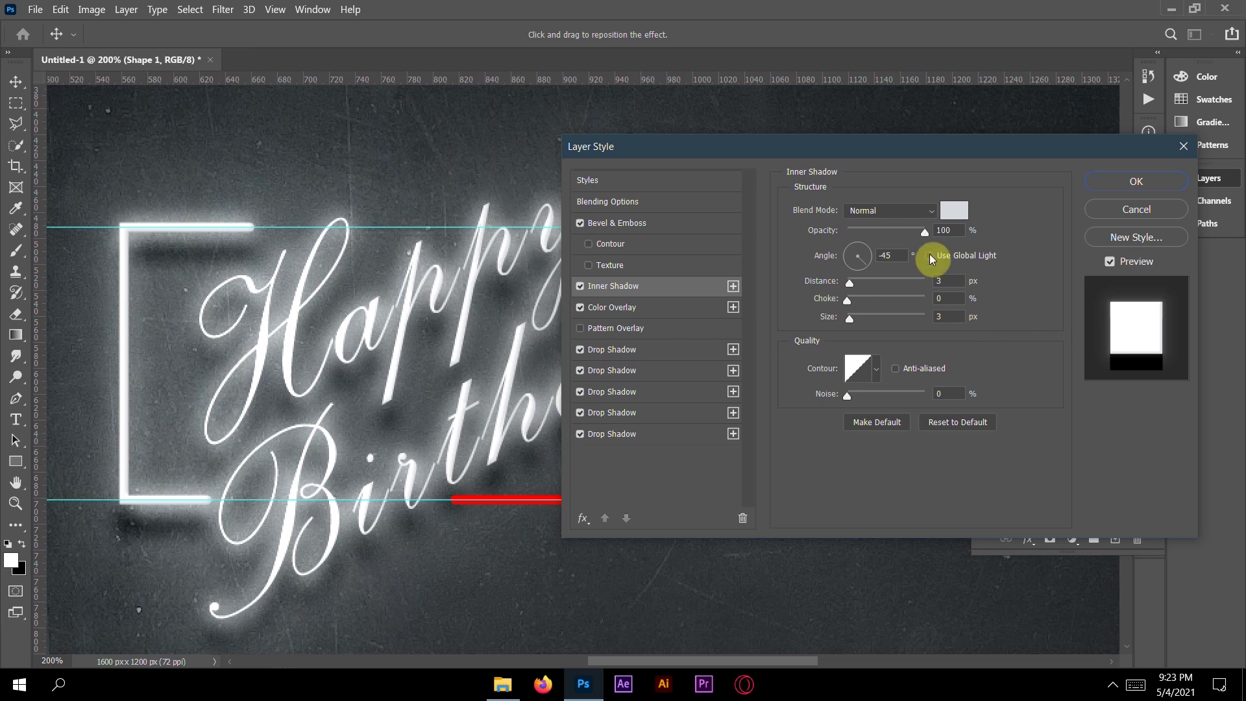
click(951, 212)
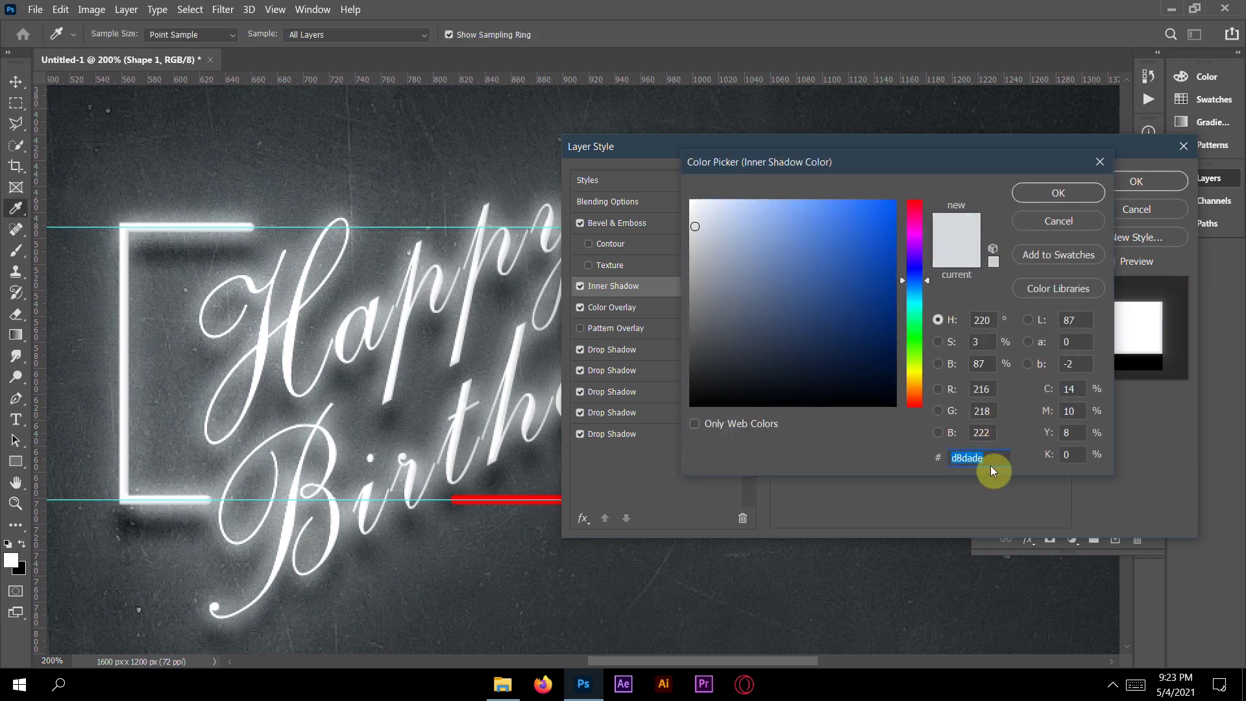
key(BackSpace)
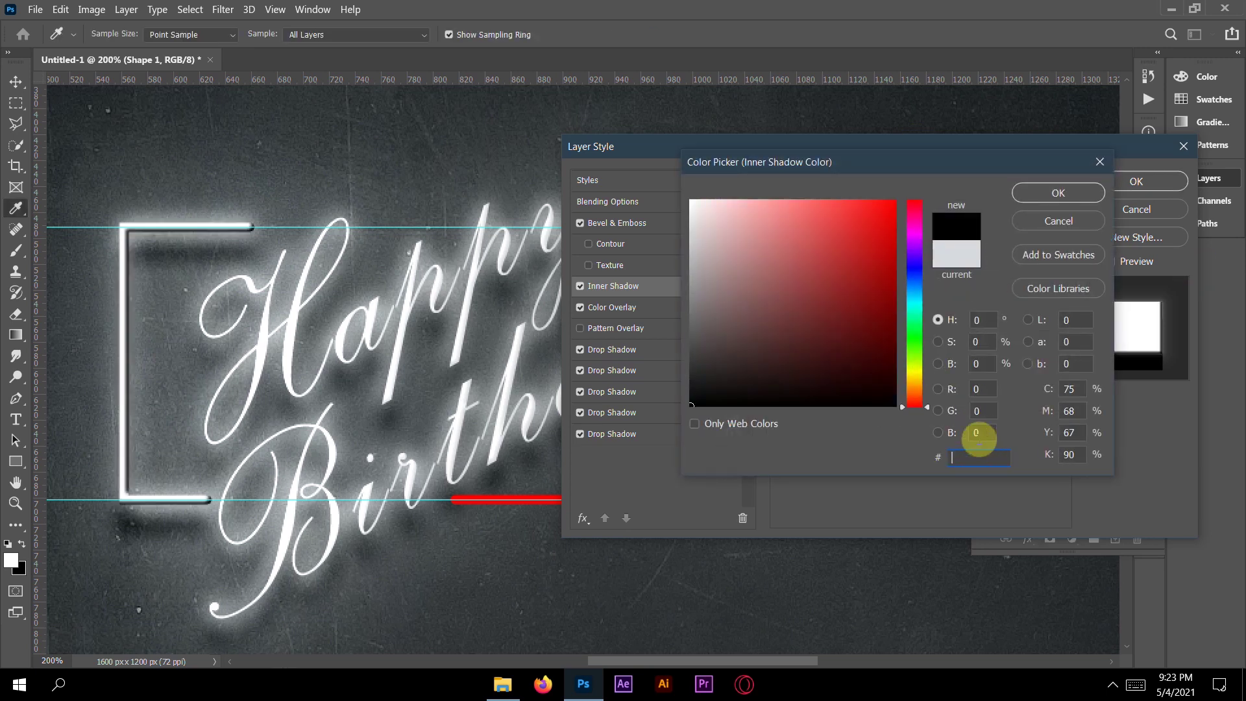
text(f)
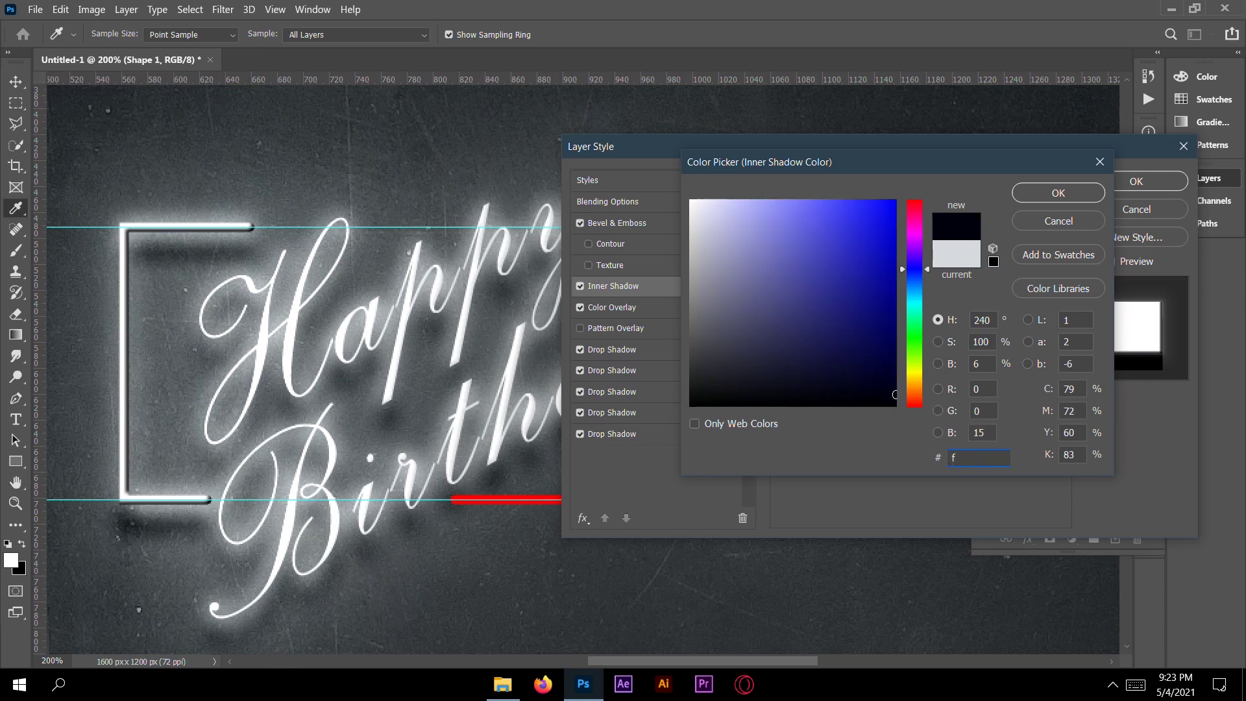
text(c8)
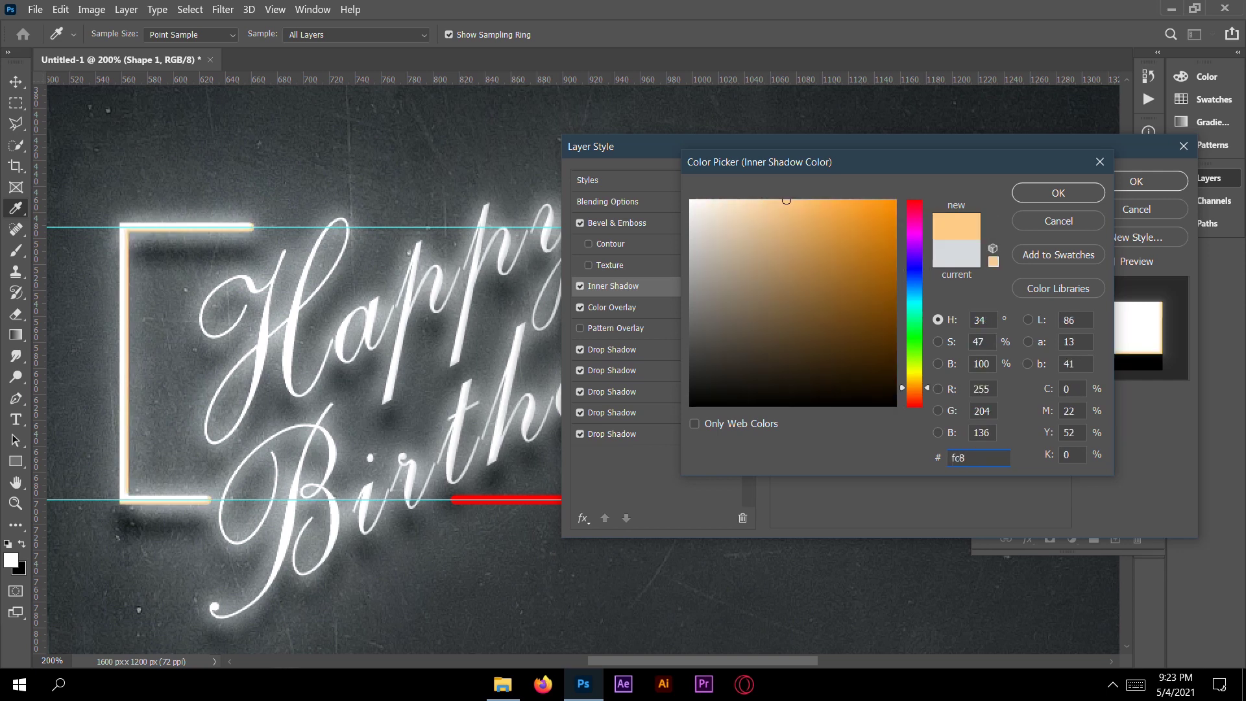
text(f9e)
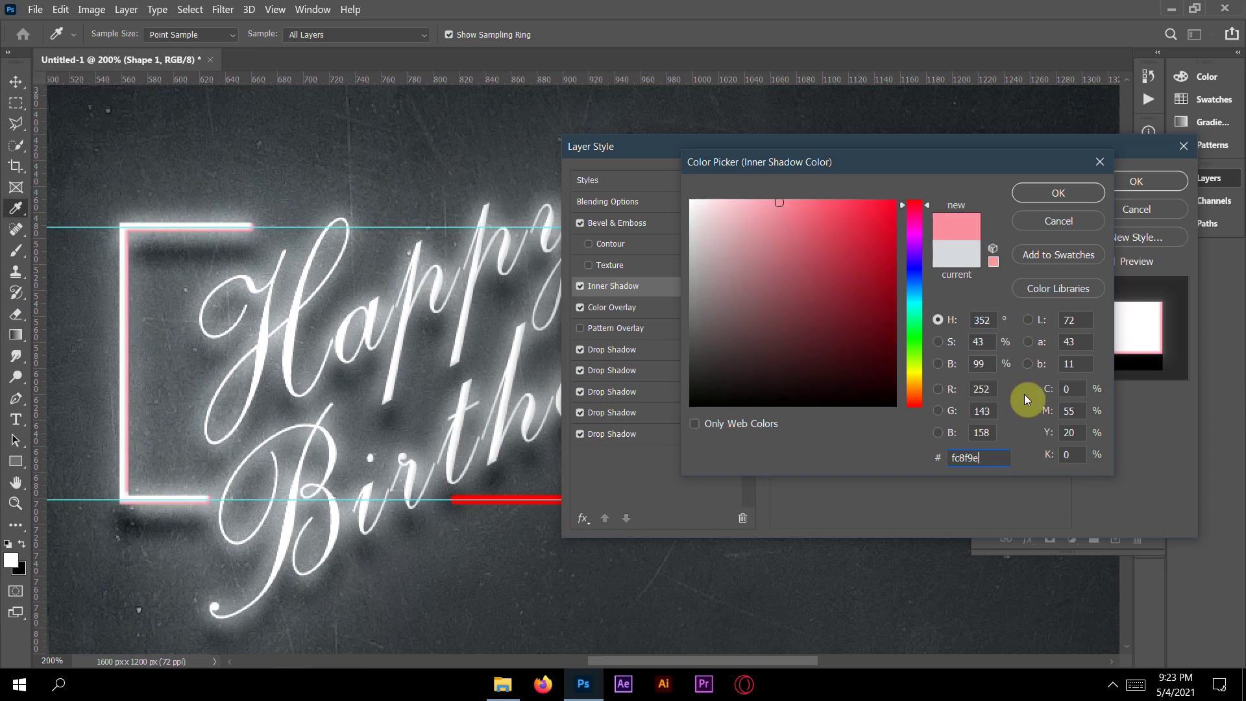
click(1045, 192)
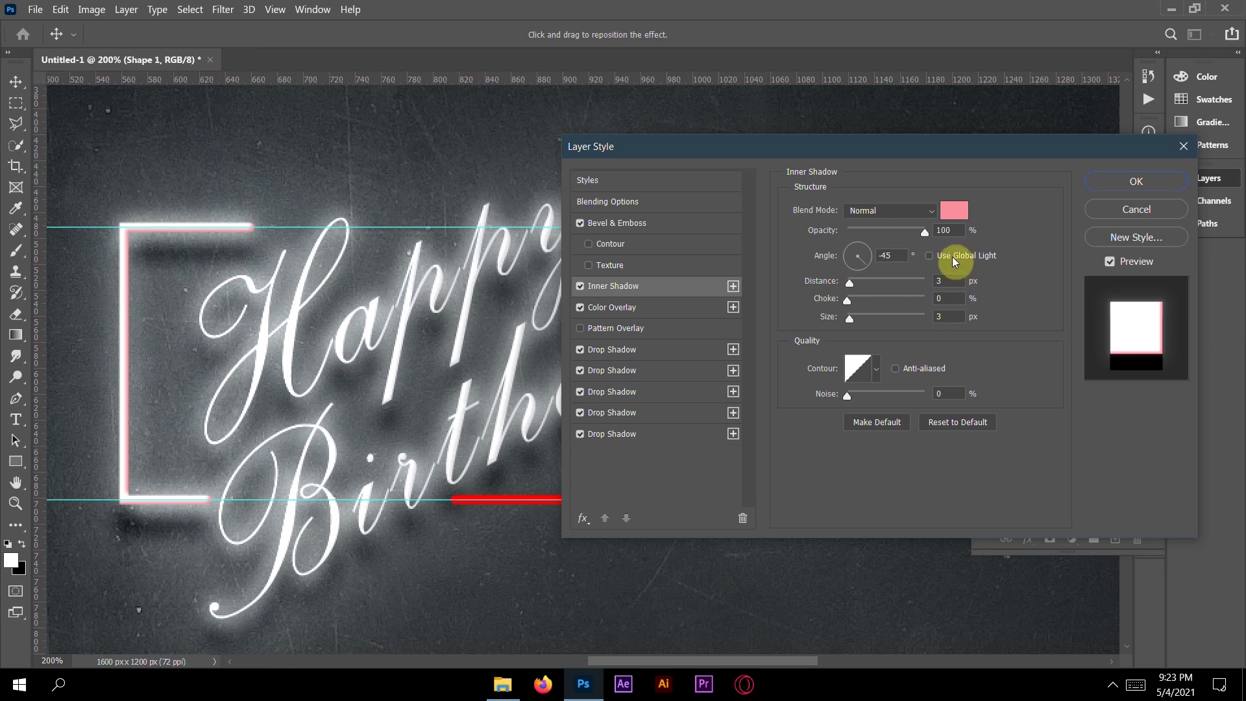
- Set the Color Overlay of the left bracket to fff3ed
click(648, 309)
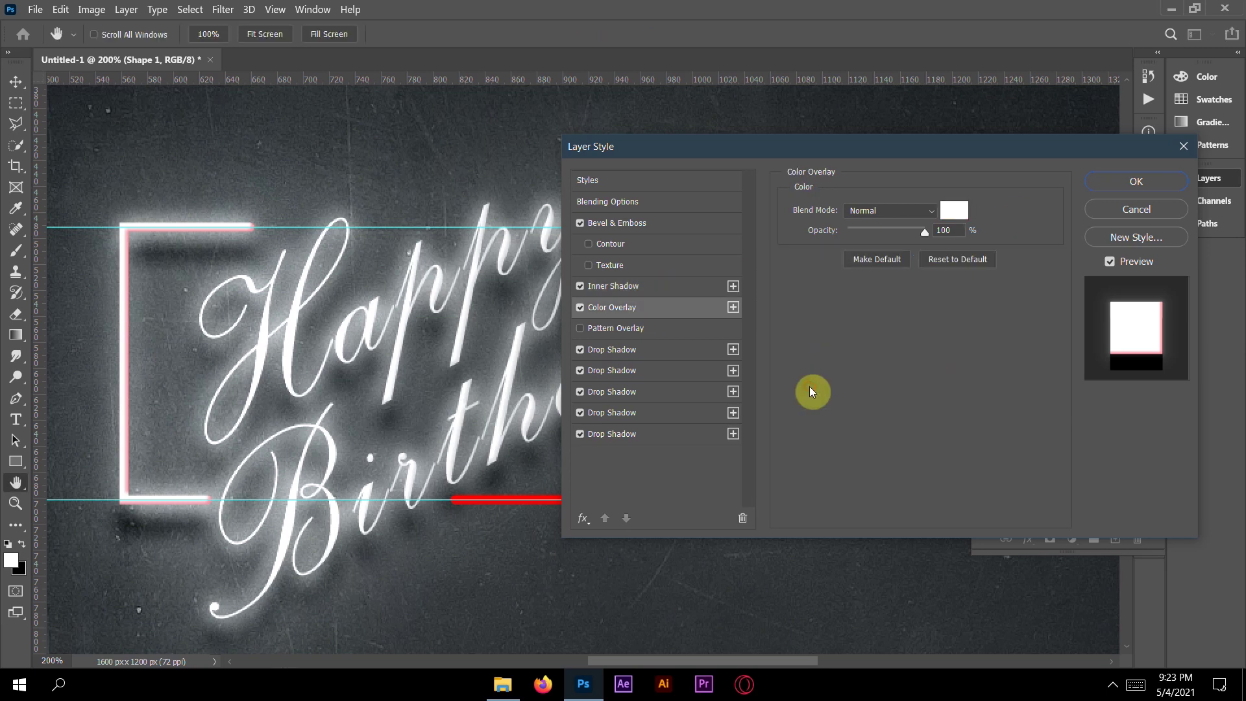
click(957, 213)
text(f)
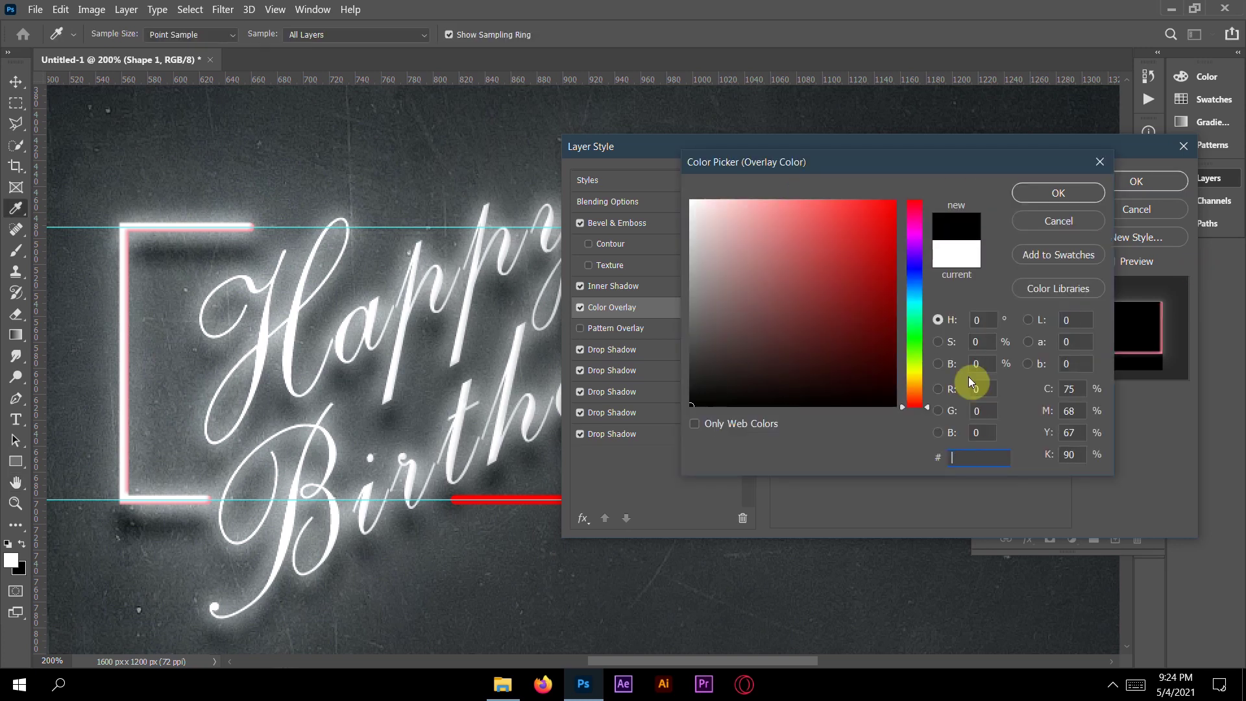
text(ff)
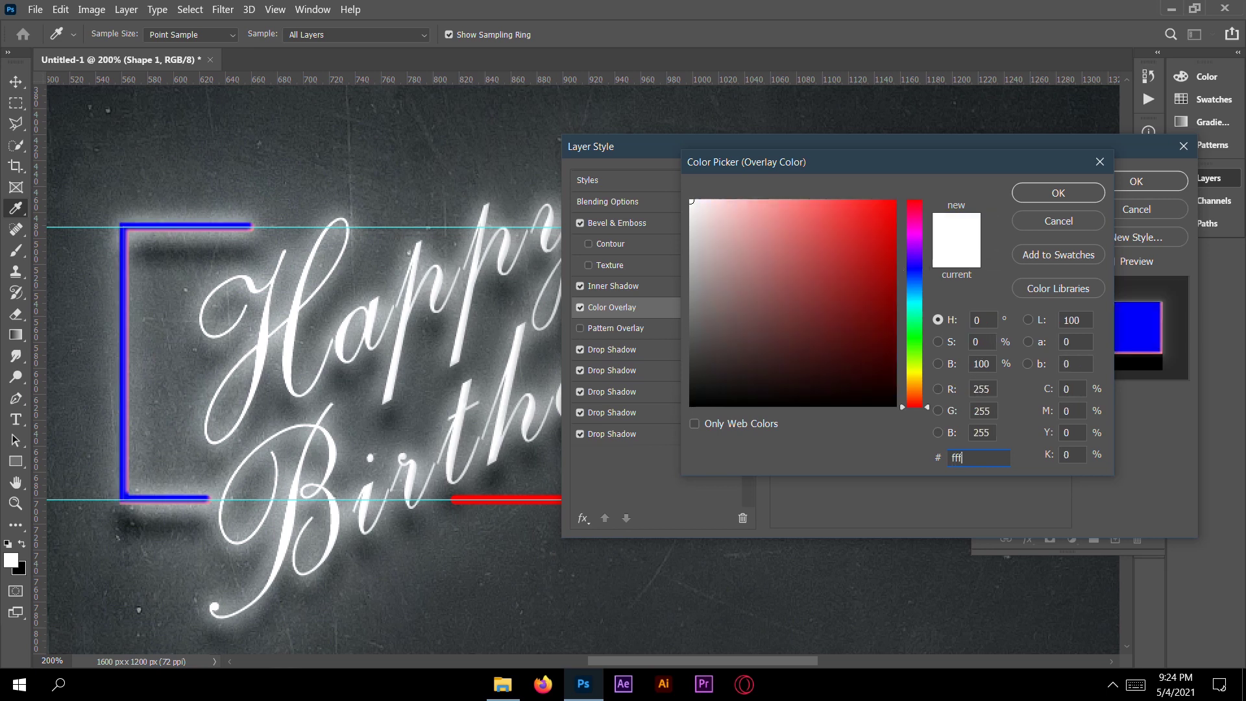
text(3ed)
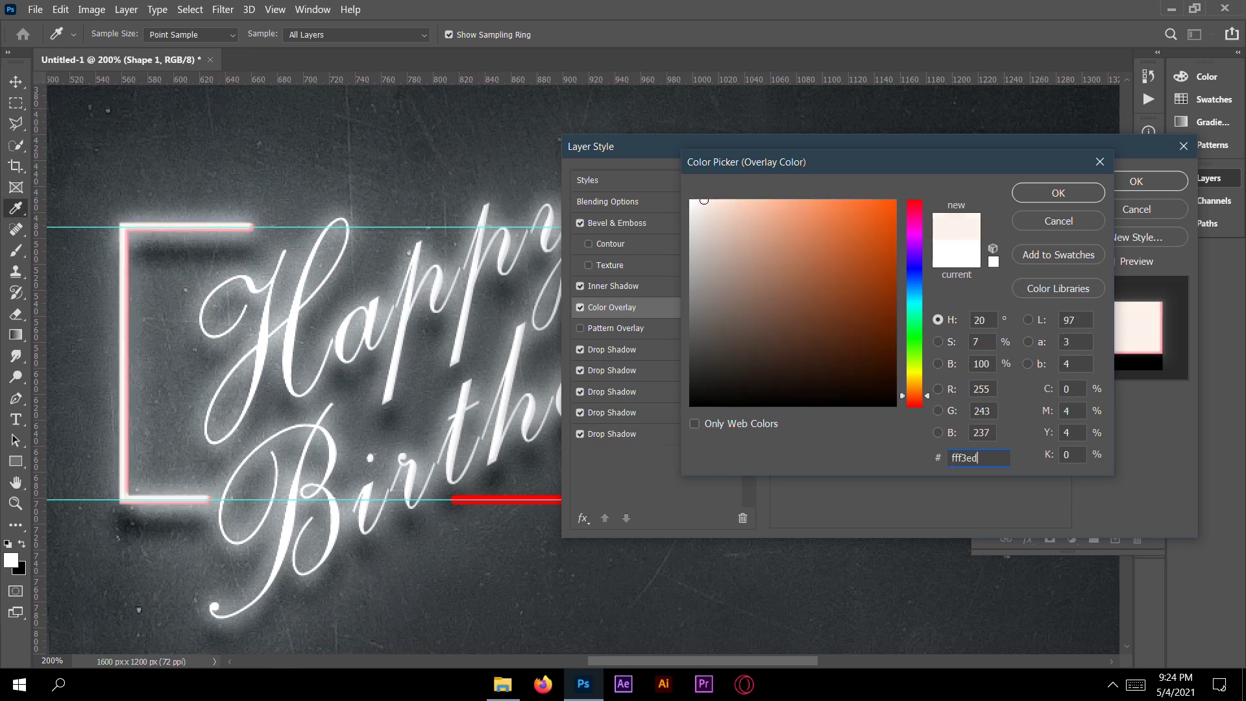
key(Return)
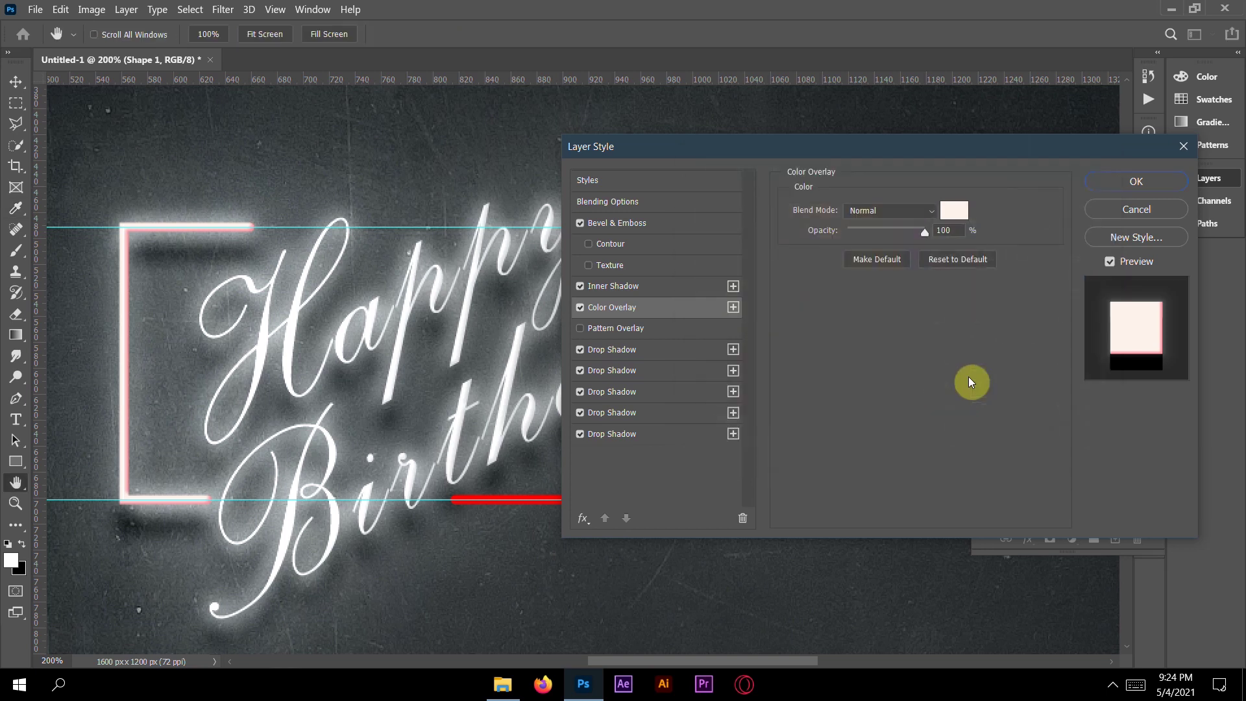
- Set the left bracket's first Drop Shadow to color ff2e51 with 60% opacity
key(ctrl+1)
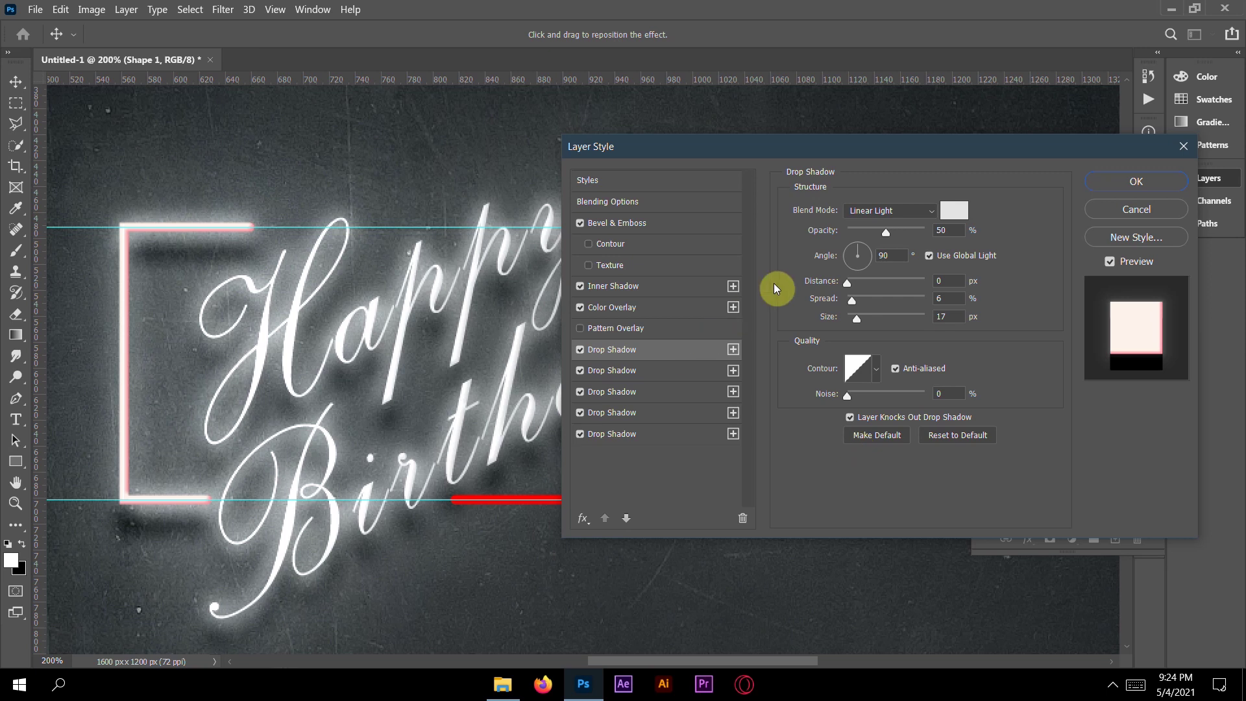
click(952, 211)
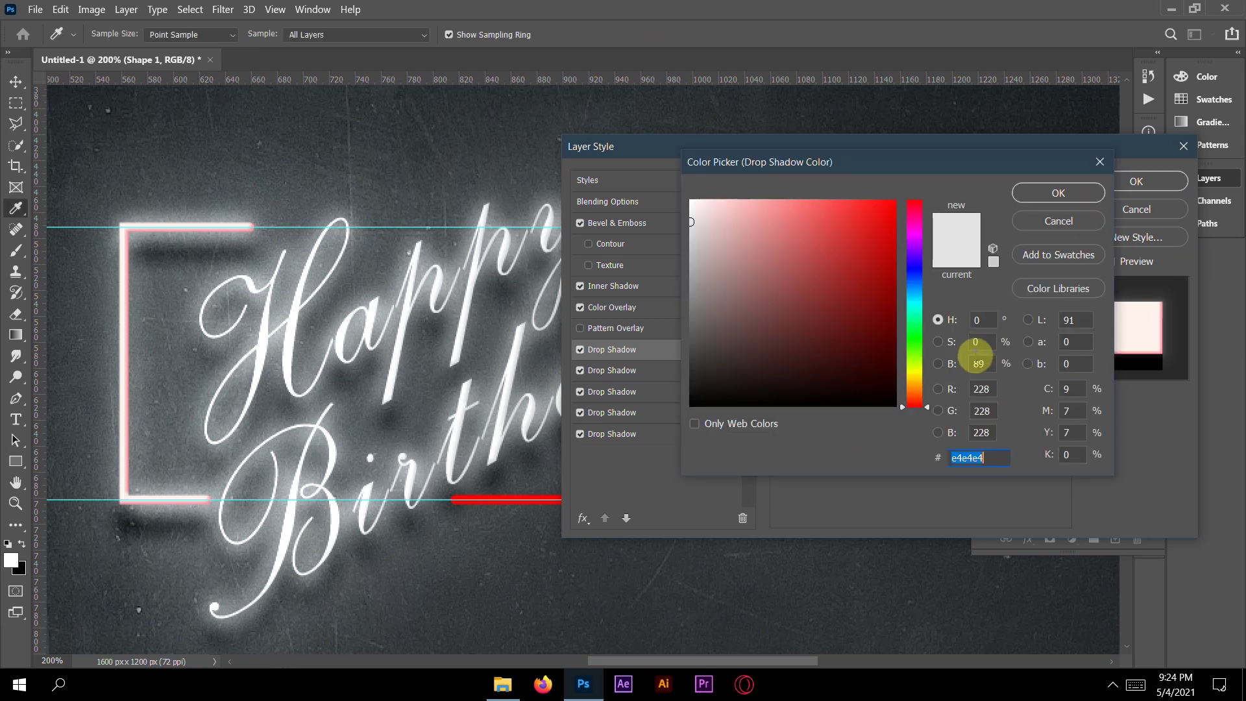
key(BackSpace)
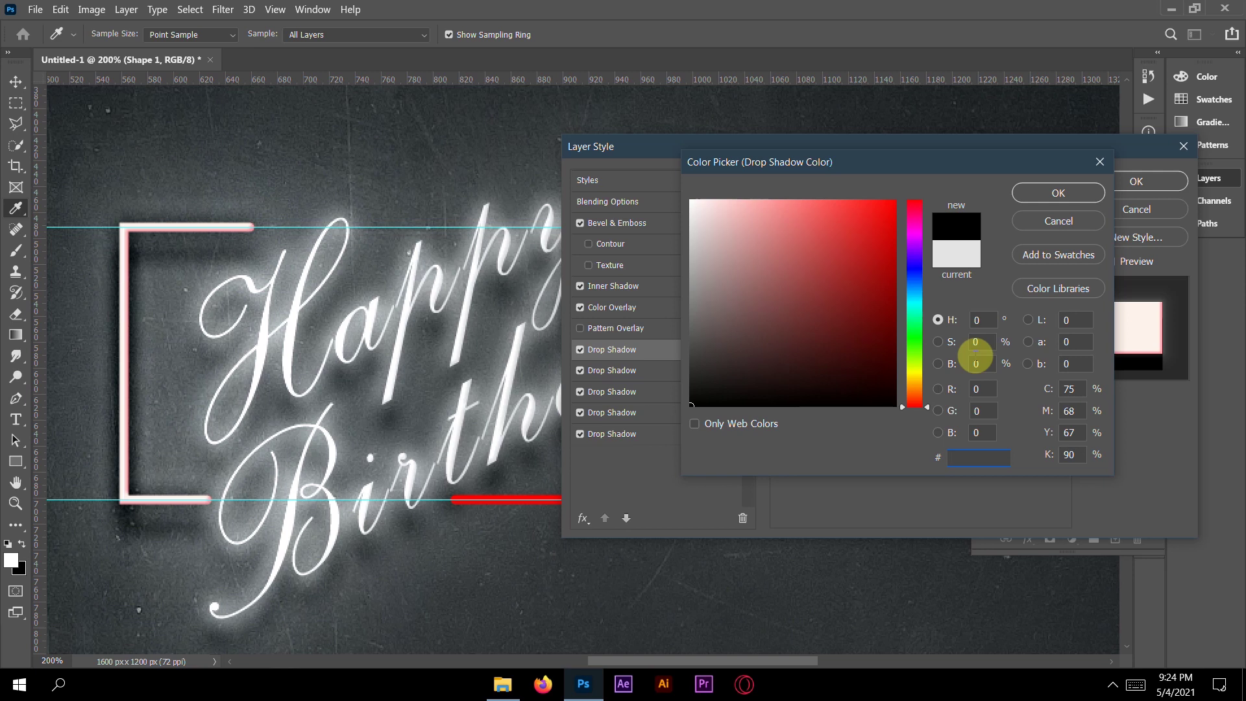
text(ff2)
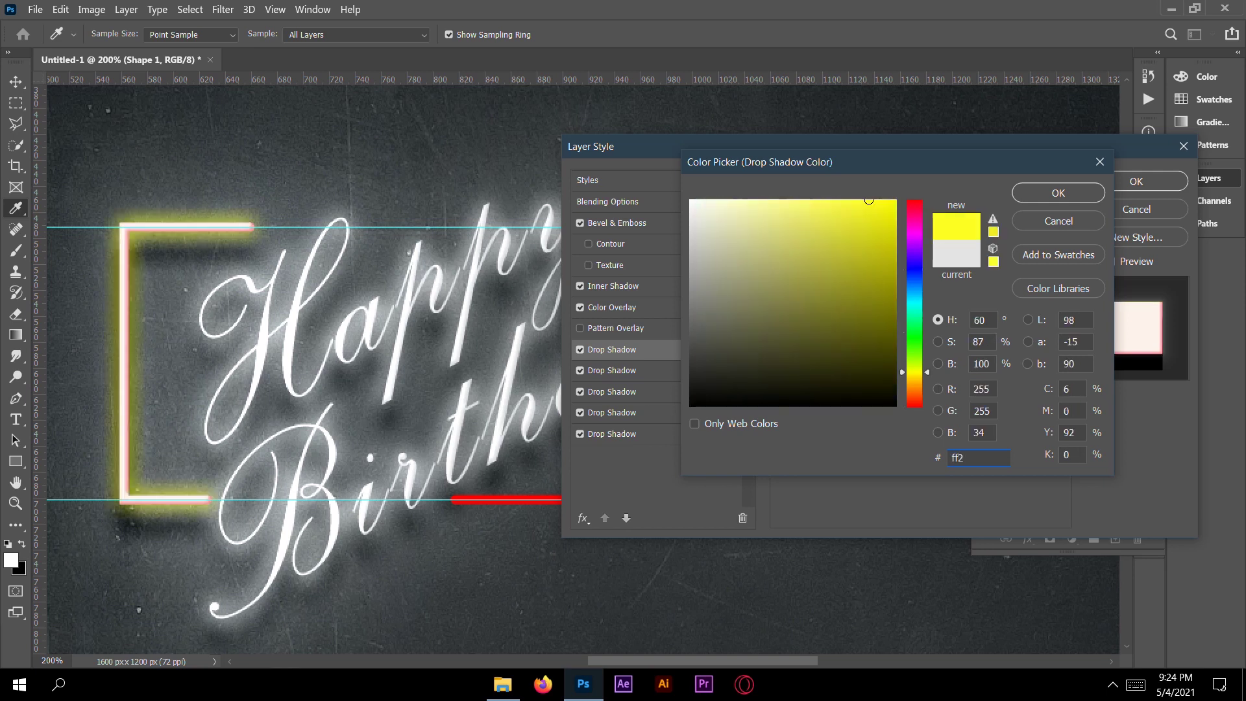
text(e51)
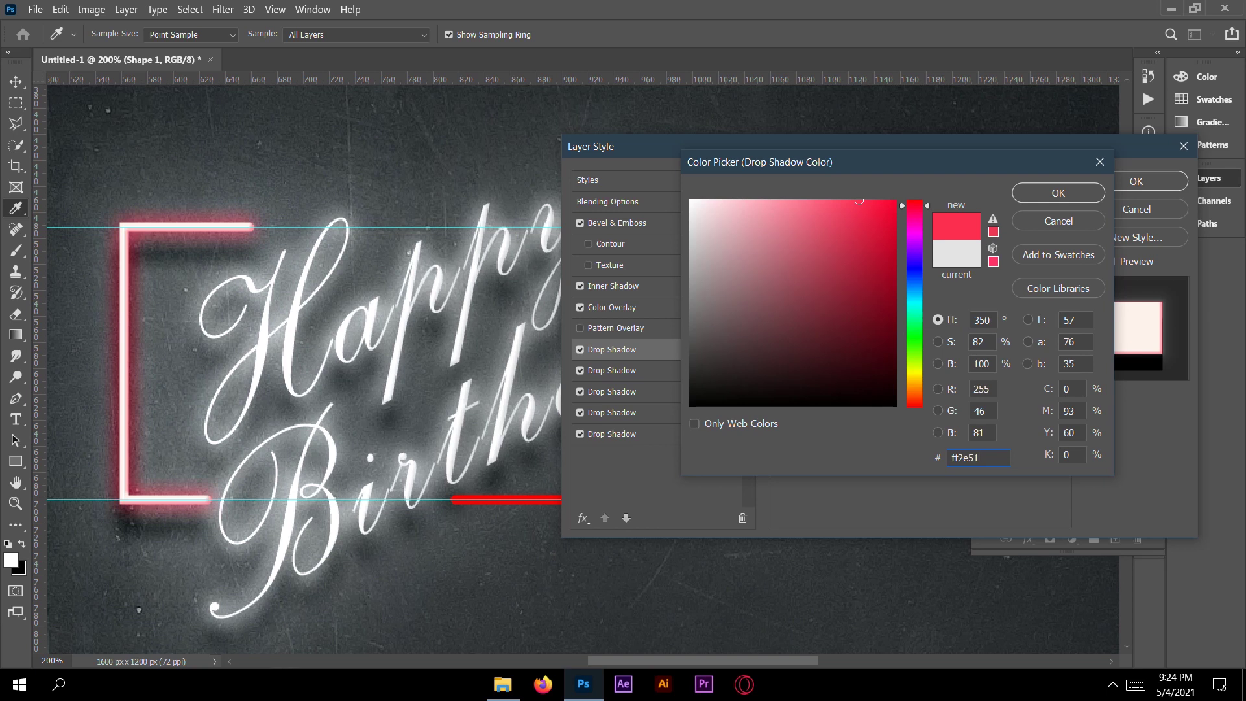
key(Return)
click(946, 228)
key(shift+Up)
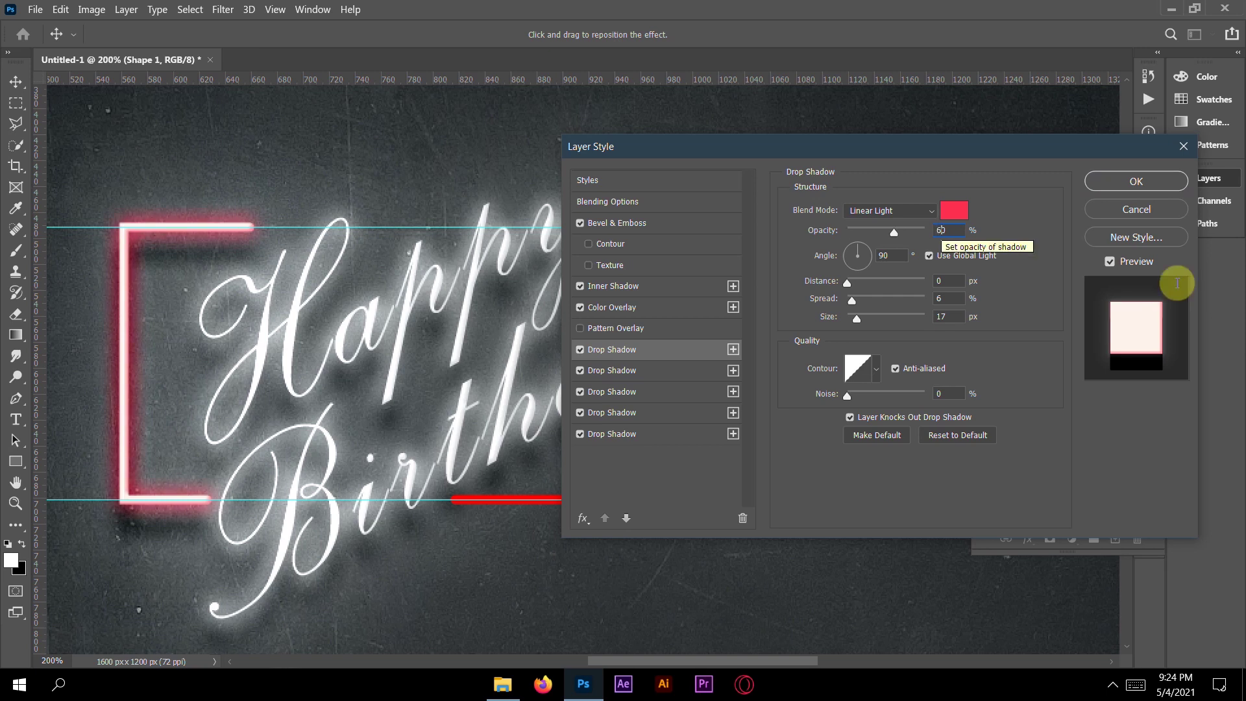
click(662, 351)
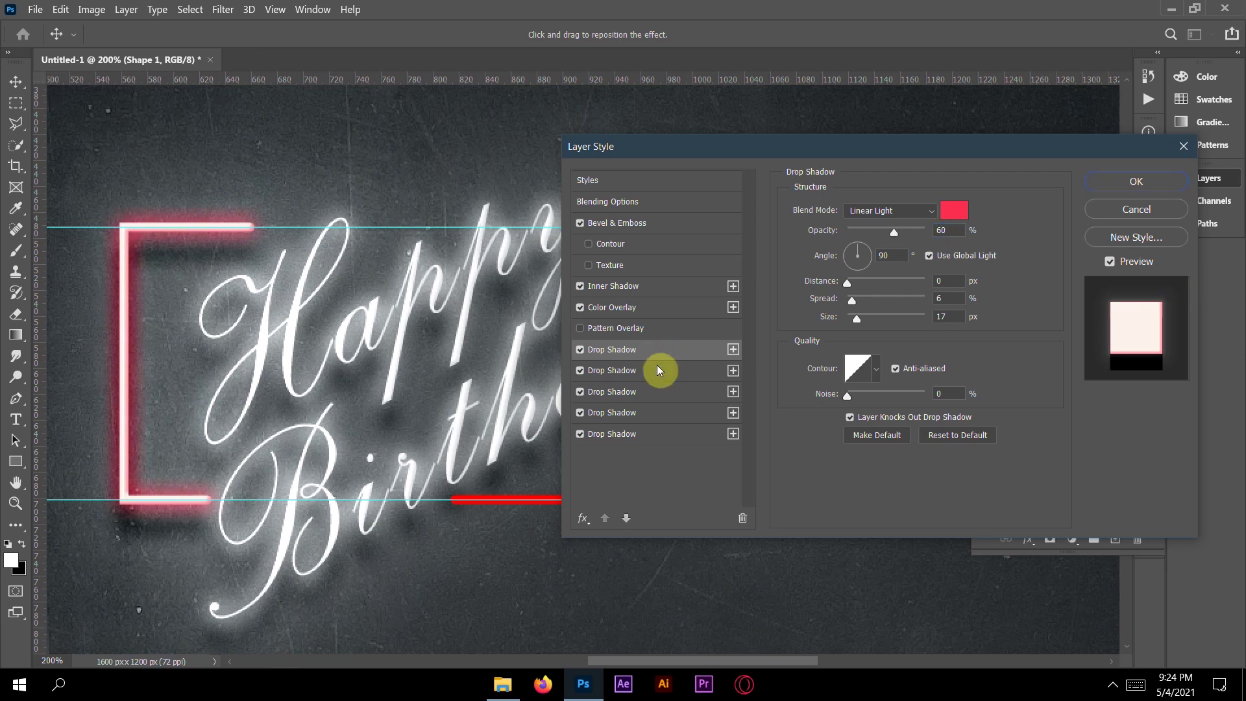
- Set the left bracket's second Drop Shadow to color ffb5c1 with 50% opacity
click(660, 369)
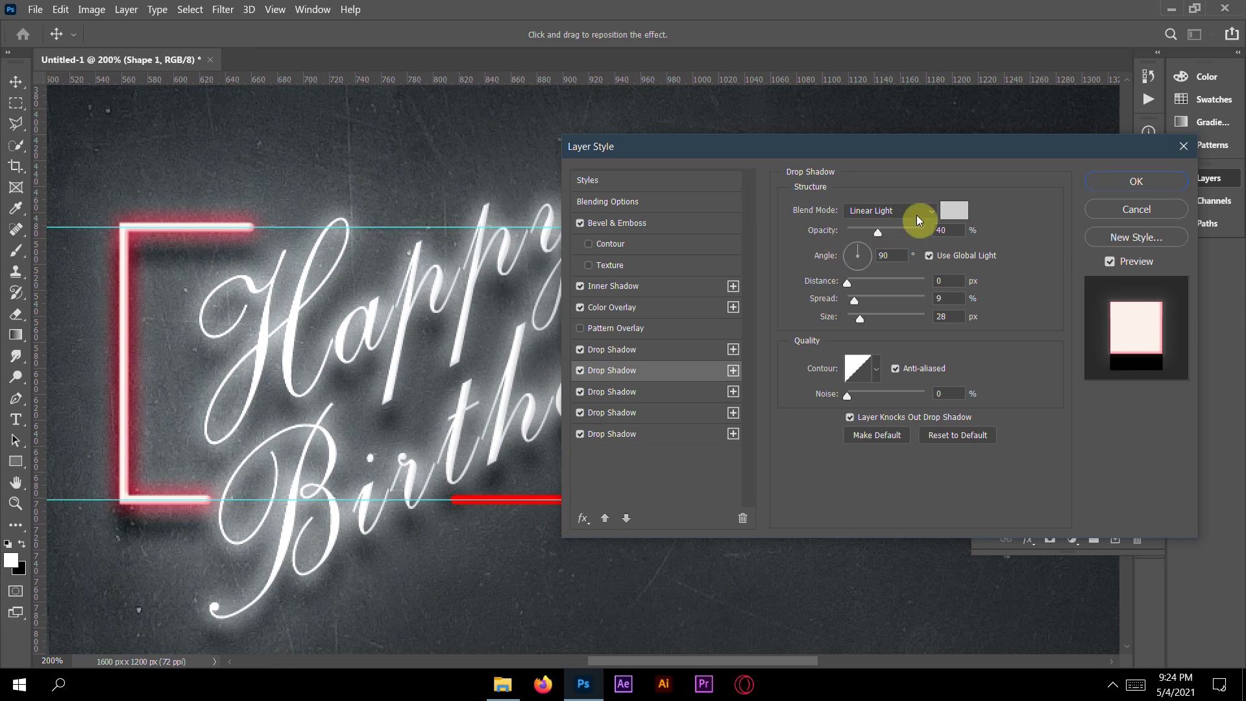
click(954, 210)
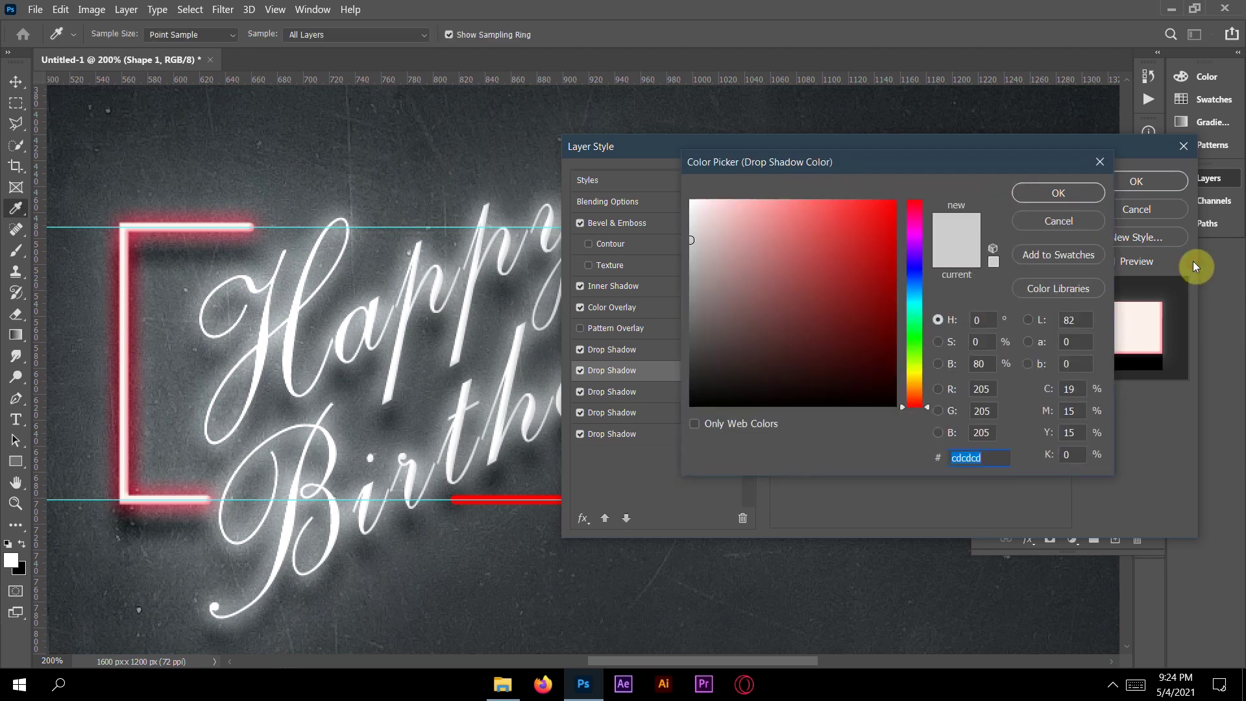
key(BackSpace)
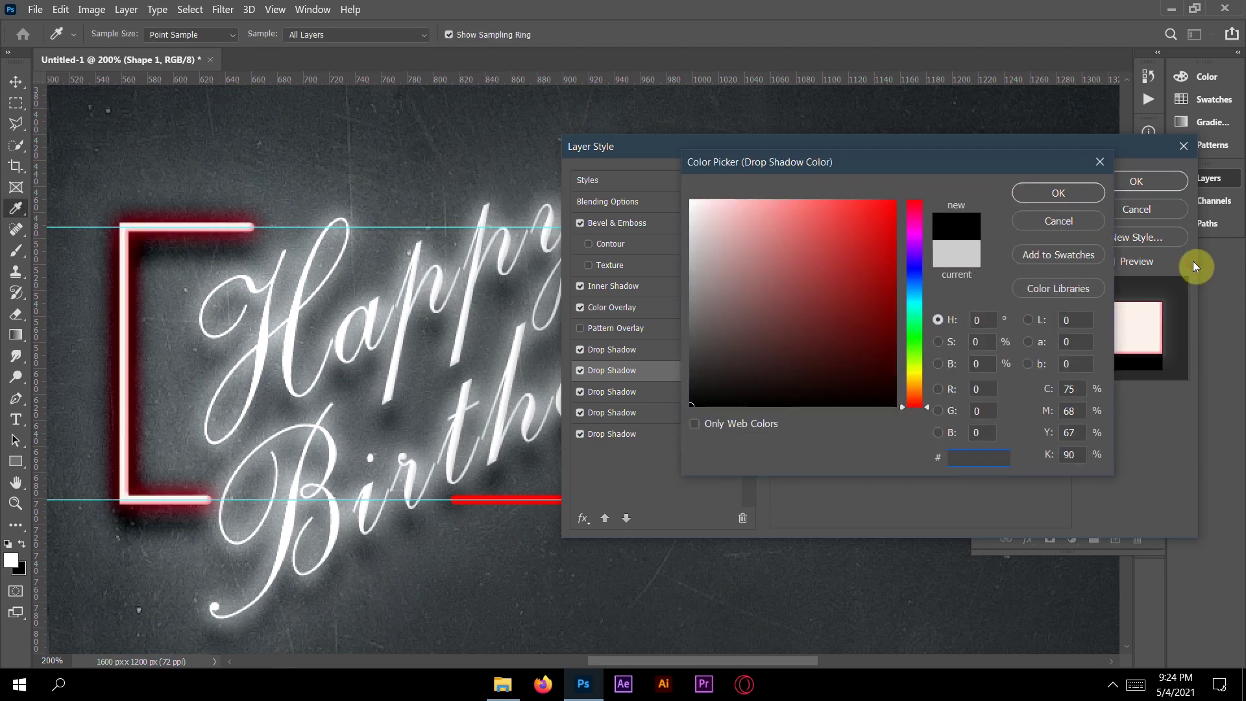
text(ffb)
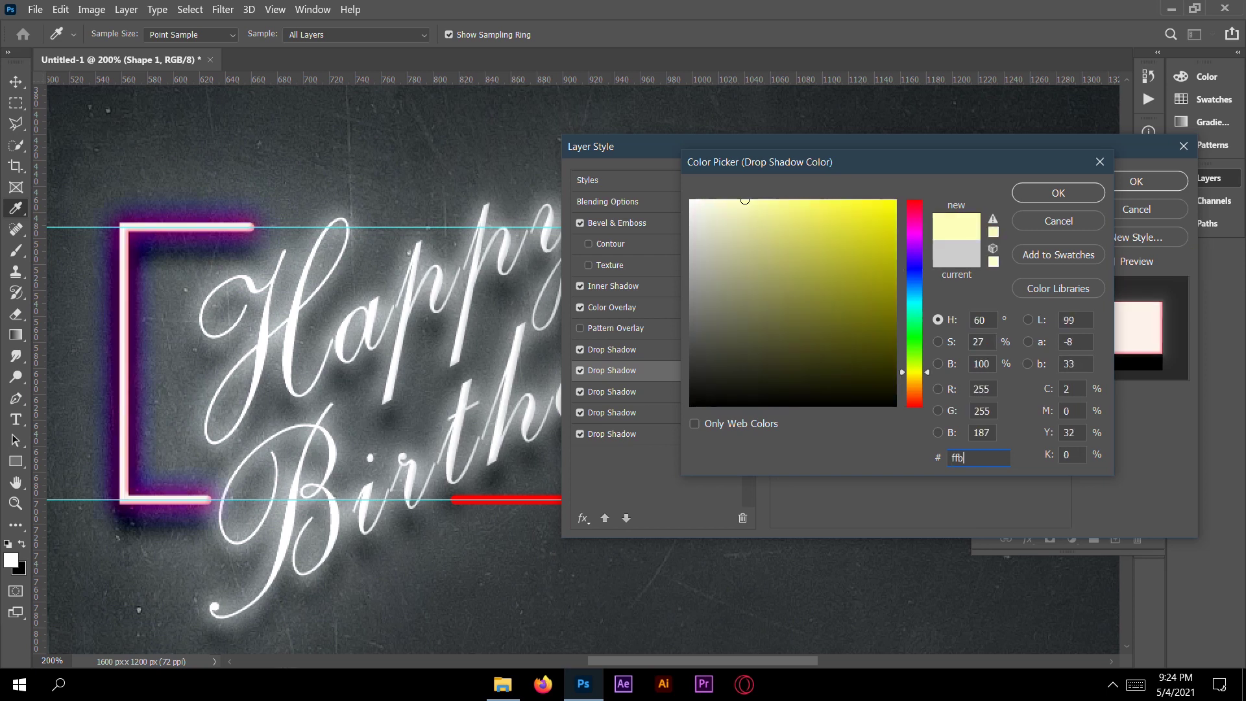
text(5c)
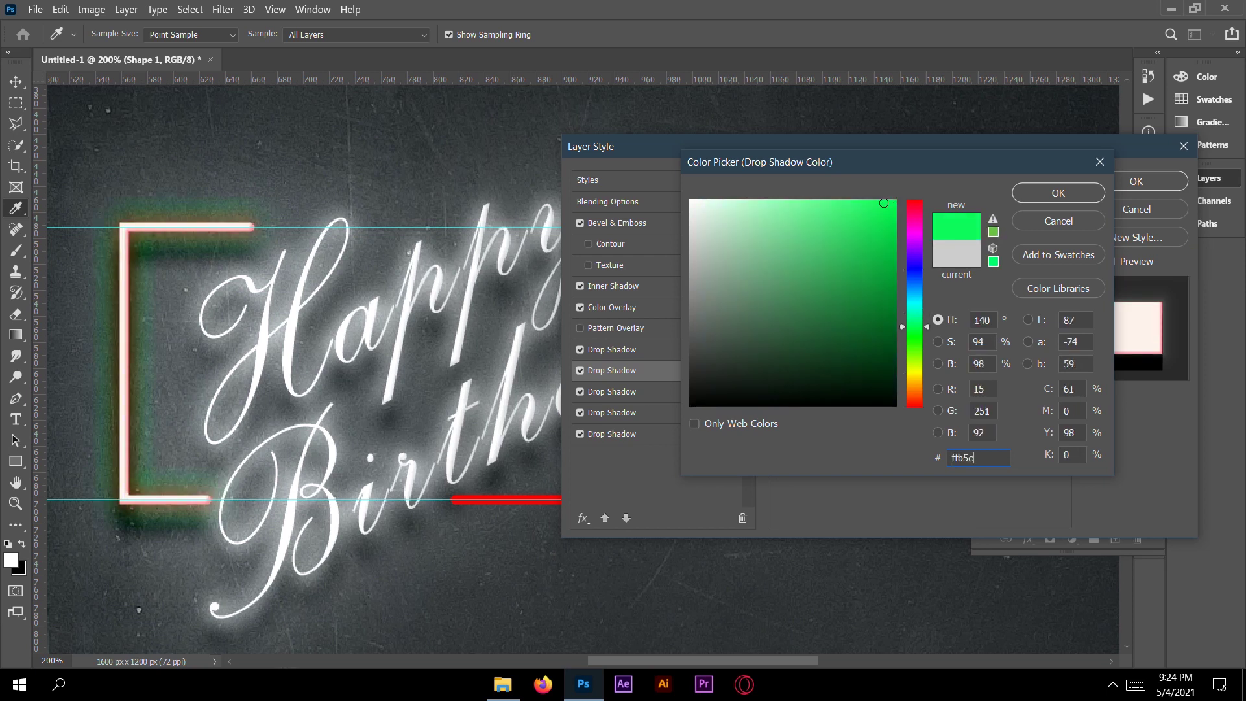
text(1)
key(Return)
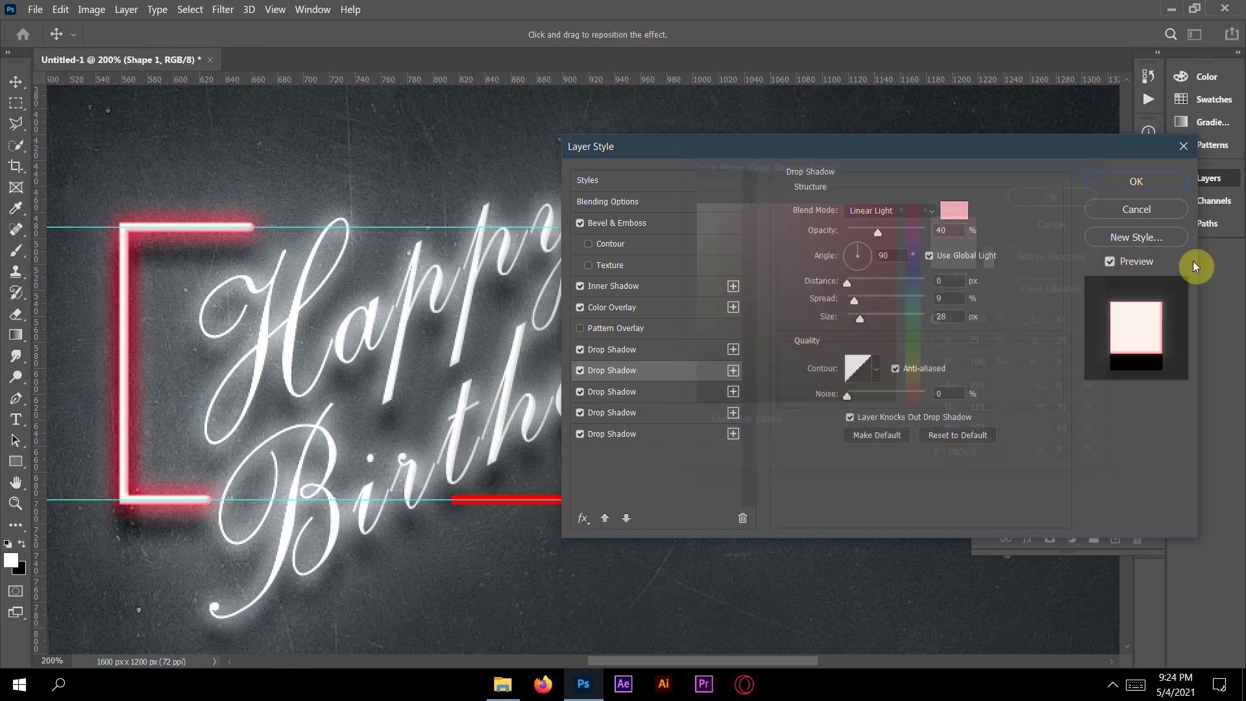
click(939, 232)
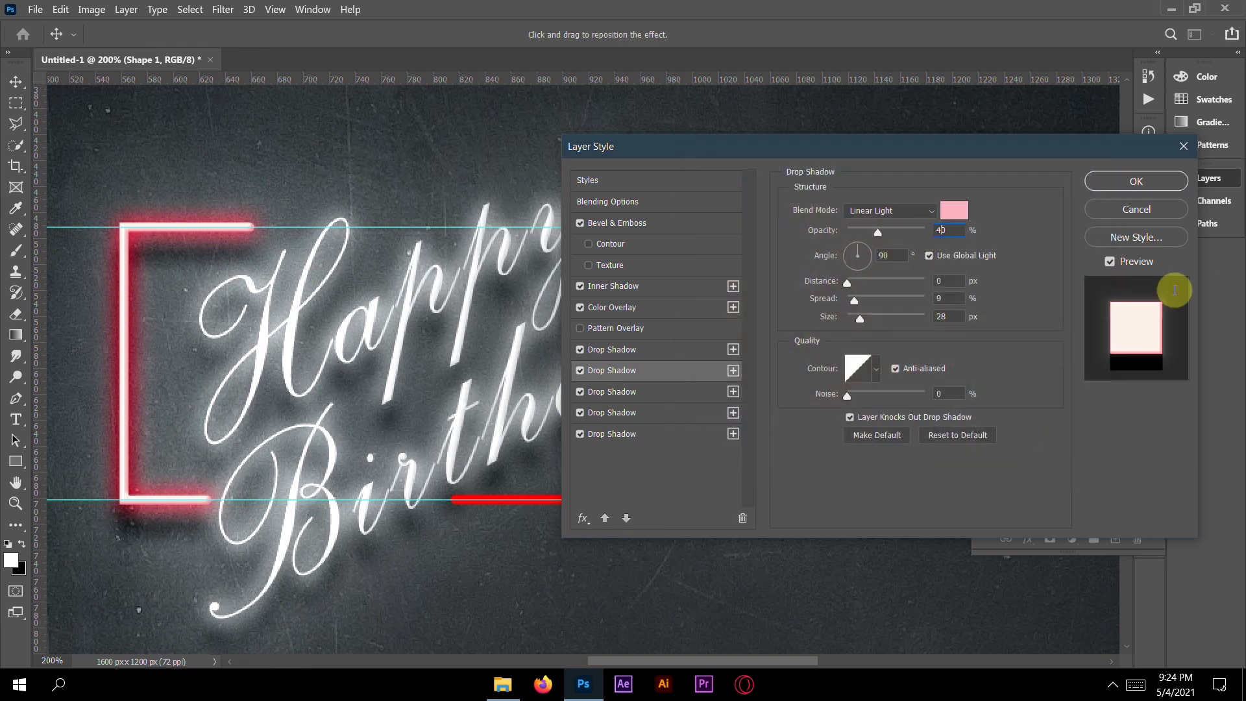
key(BackSpace)
text(5)
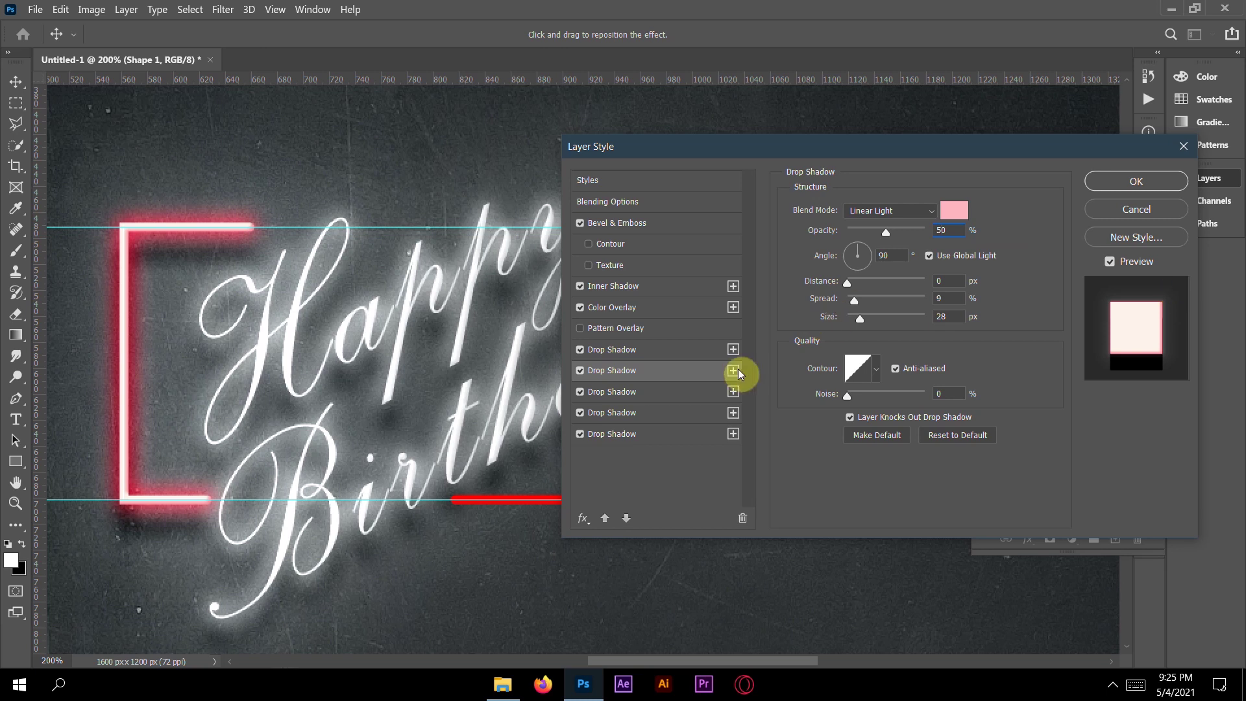
- Change the color of the left bracket's third Drop Shadow to ff4766
click(672, 390)
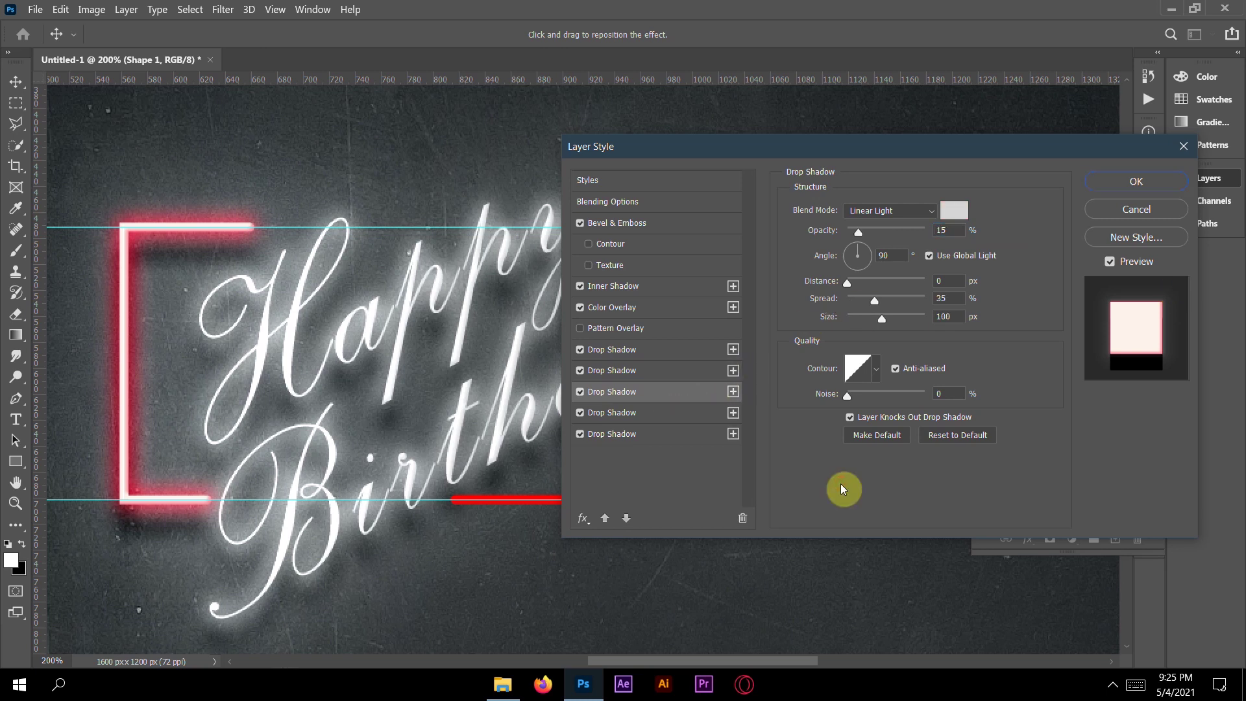
click(950, 210)
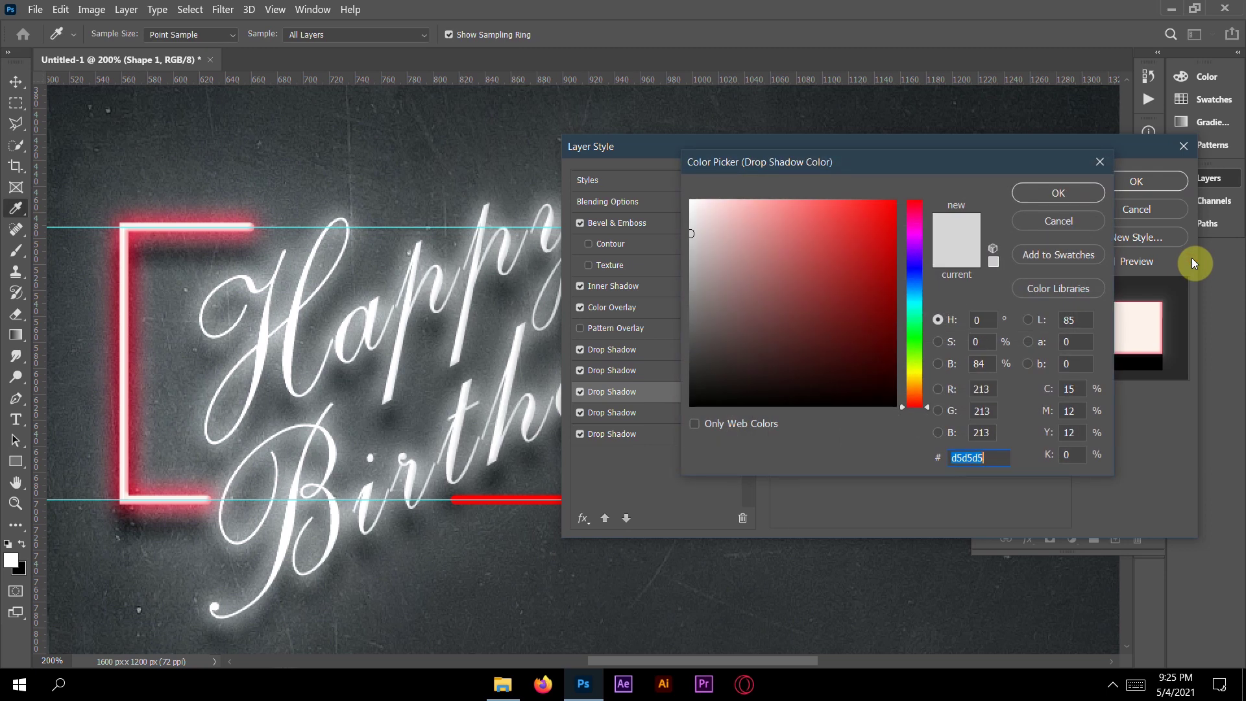
text(ff)
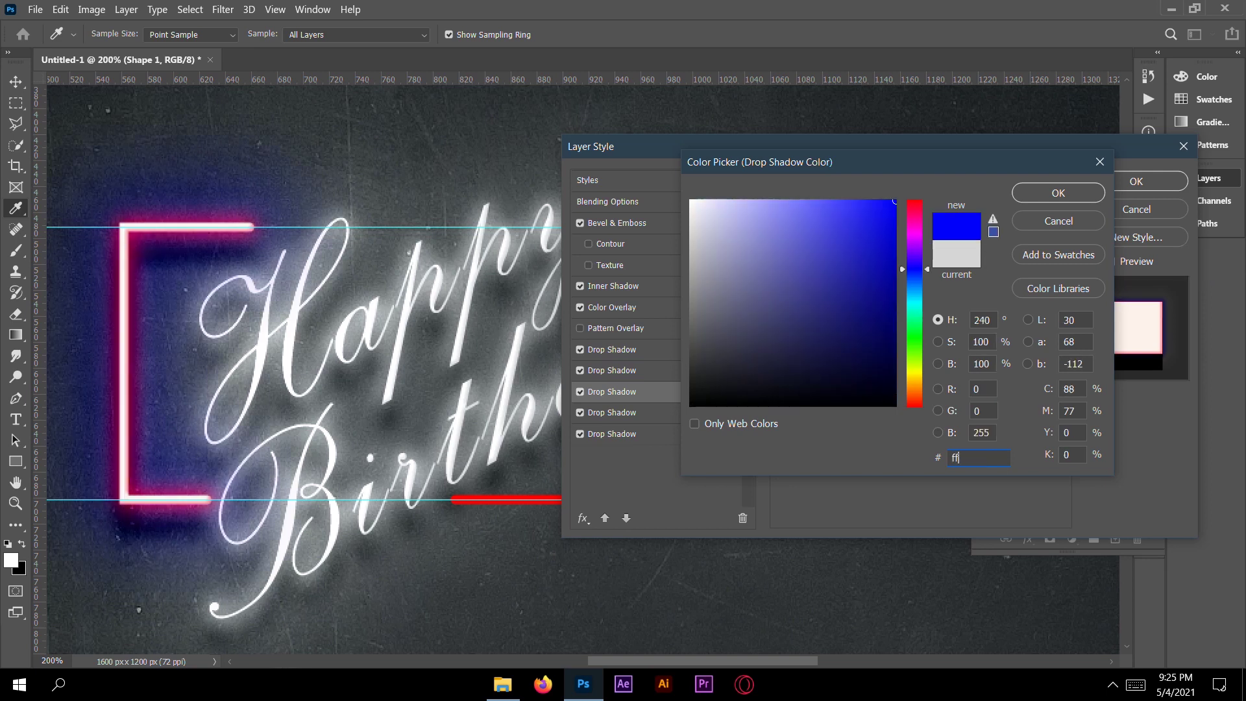
text(47)
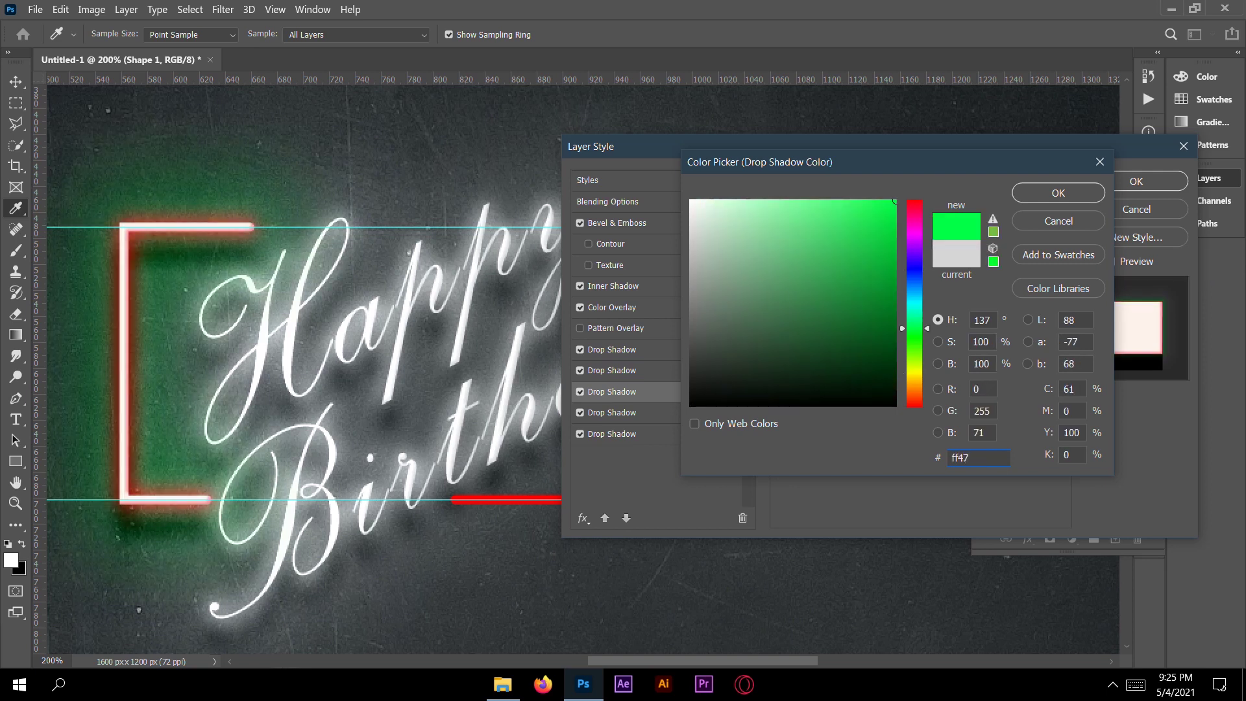
text(66)
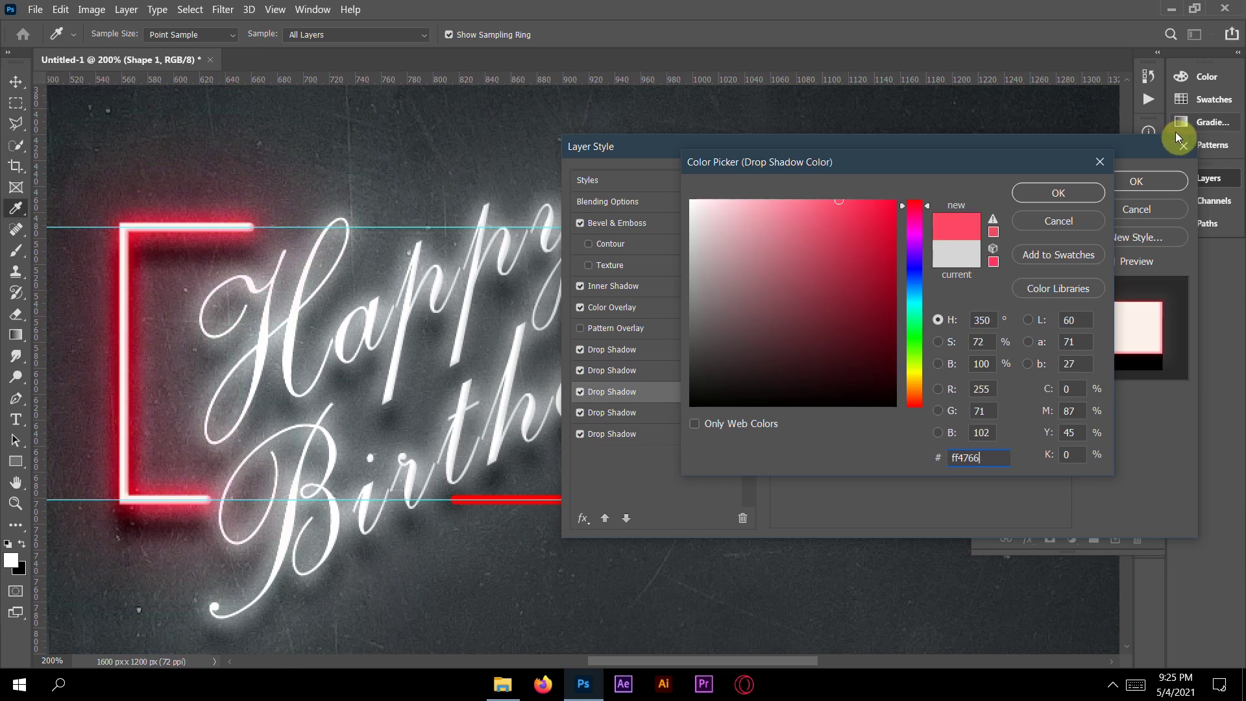
click(1081, 197)
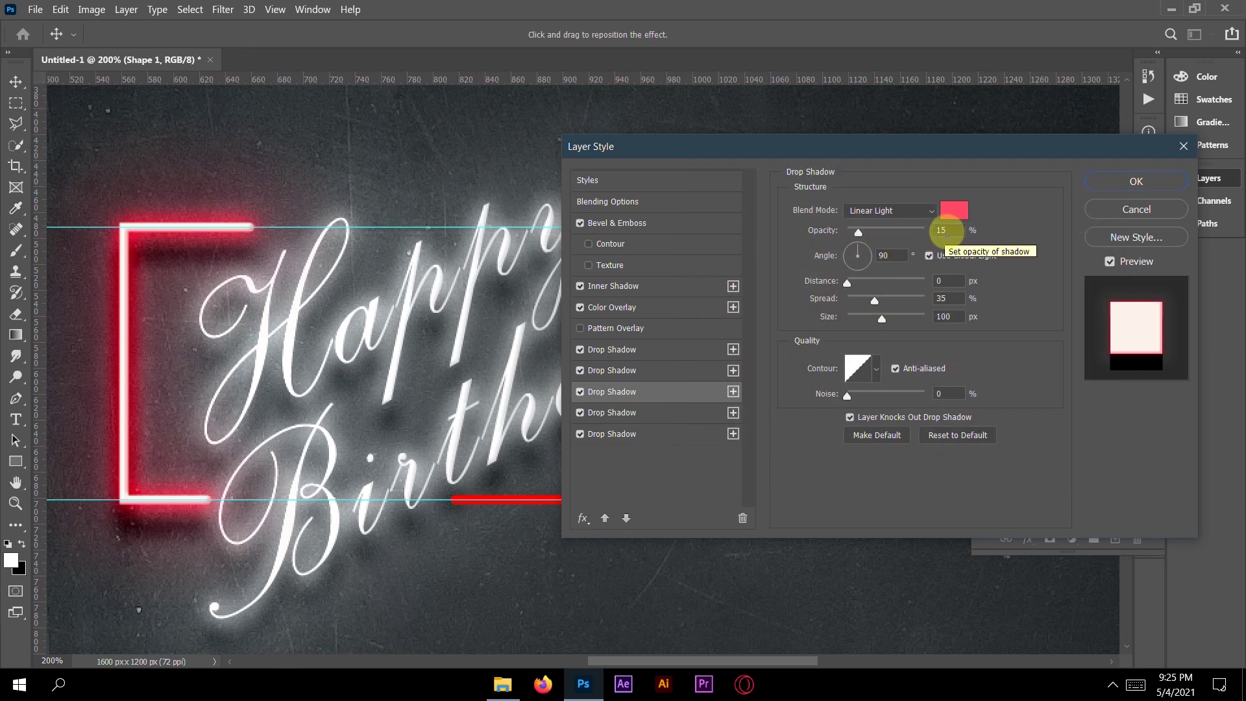
- Set the opacity of the left bracket's third Drop Shadow to 20%
key(BackSpace)
key(BackSpace)
text(2)
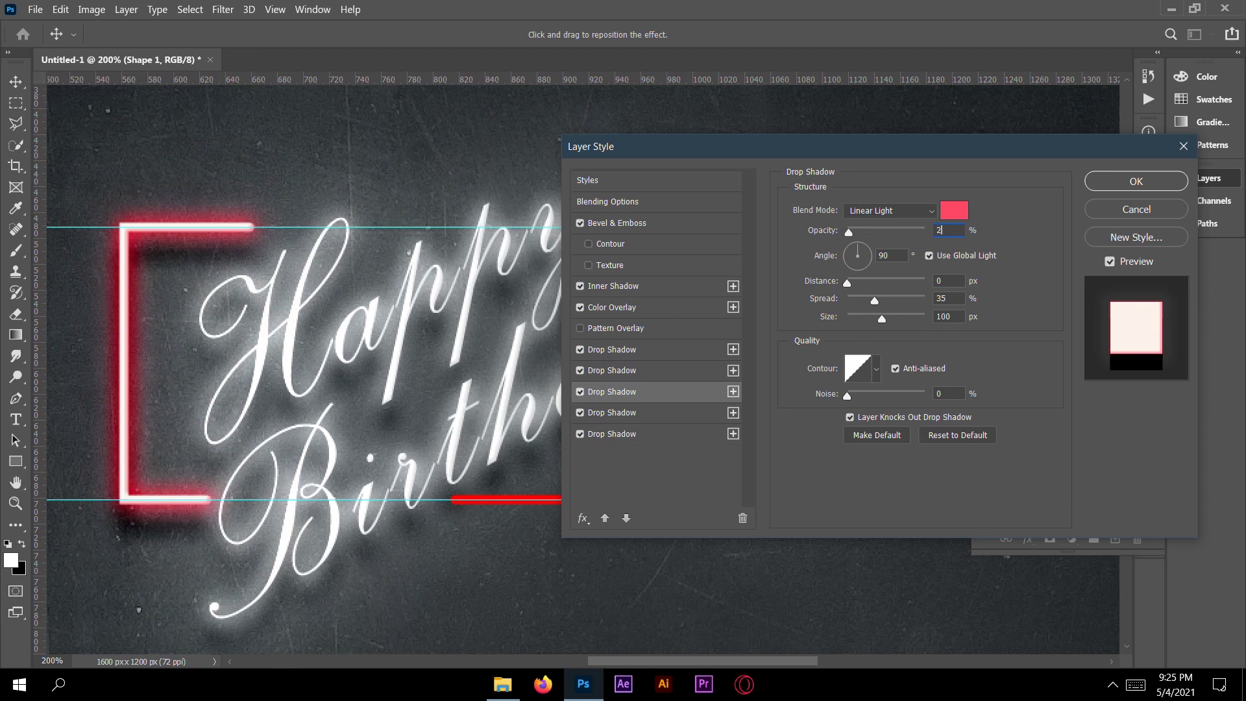
text(0)
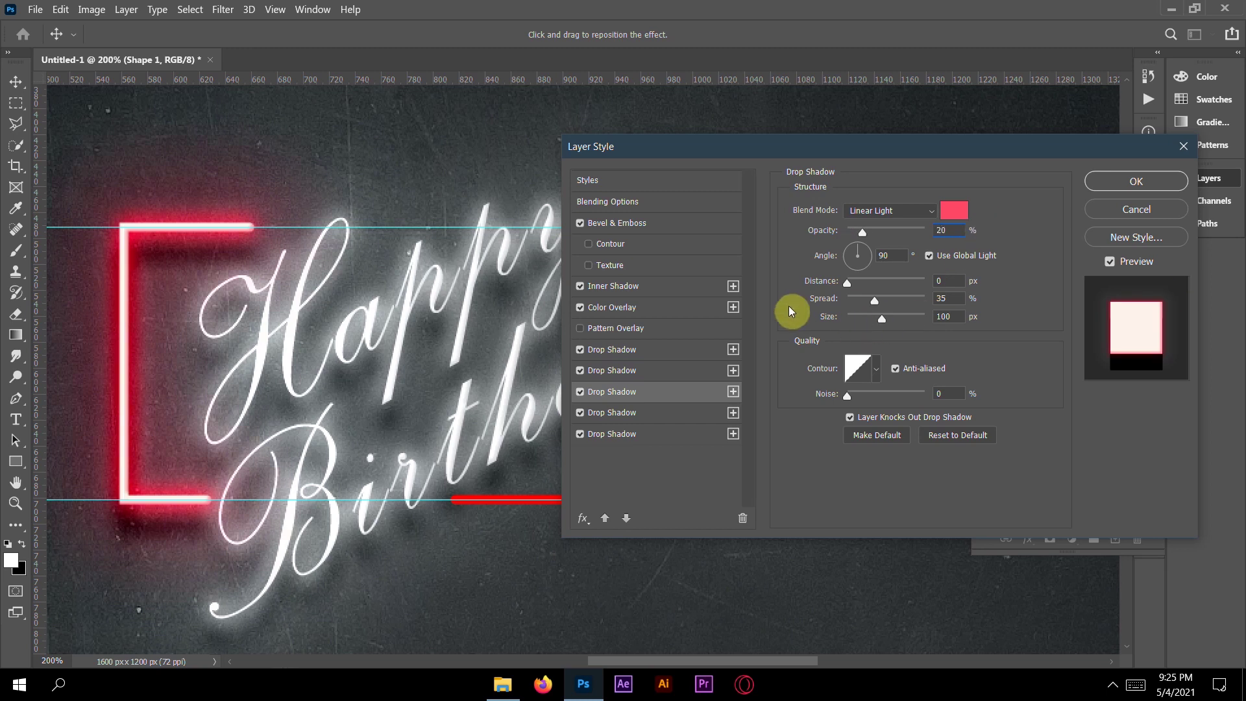
- Set the left bracket's fourth Drop Shadow to color ff738a with 50% opacity and apply the layer style
click(673, 414)
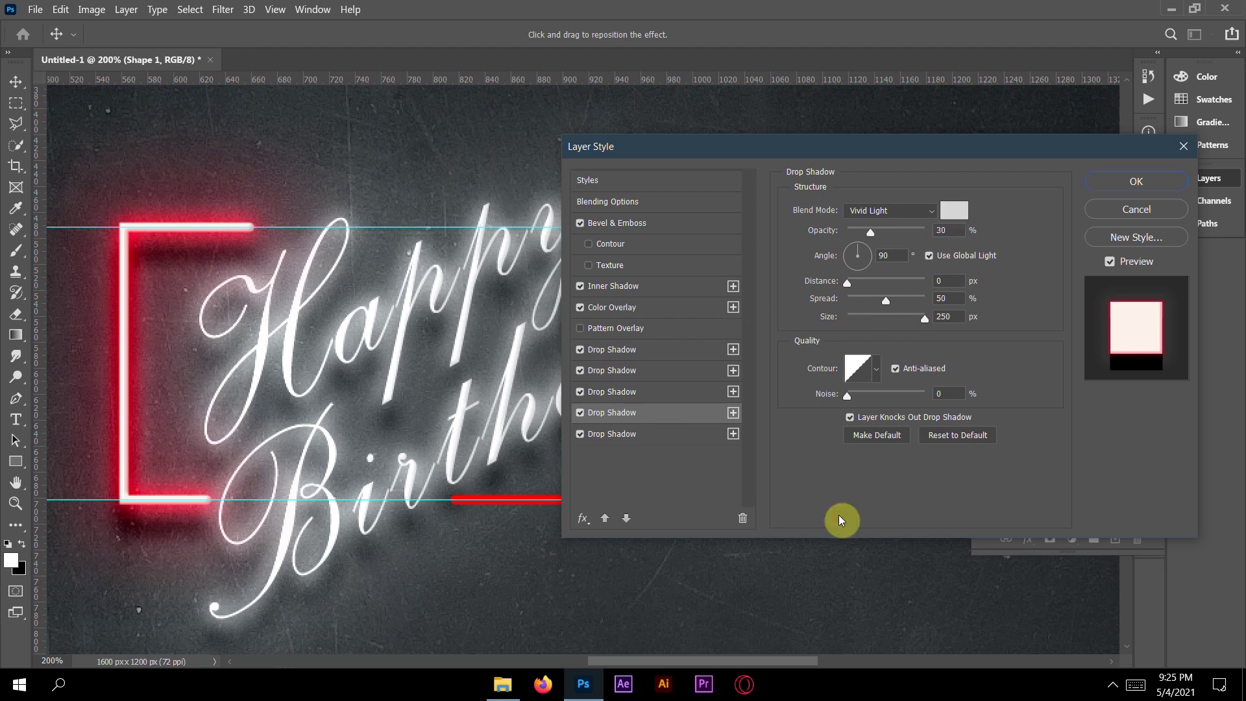
click(947, 211)
text(ff)
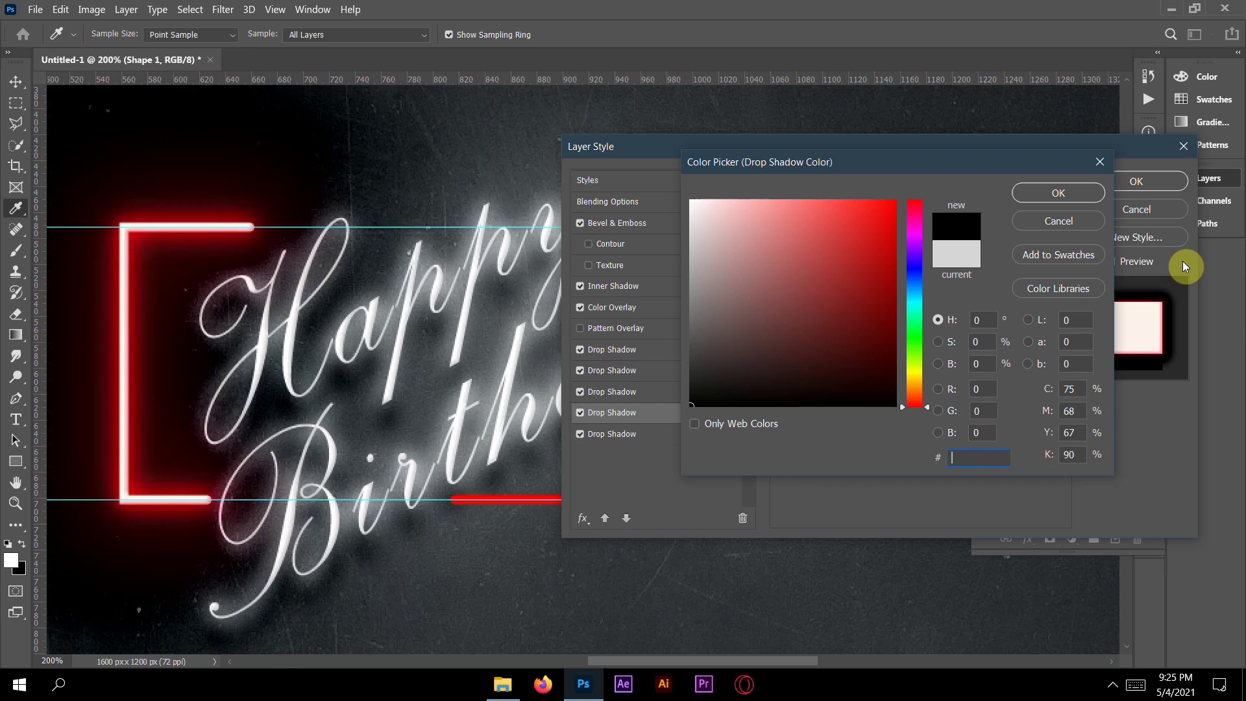
text(7)
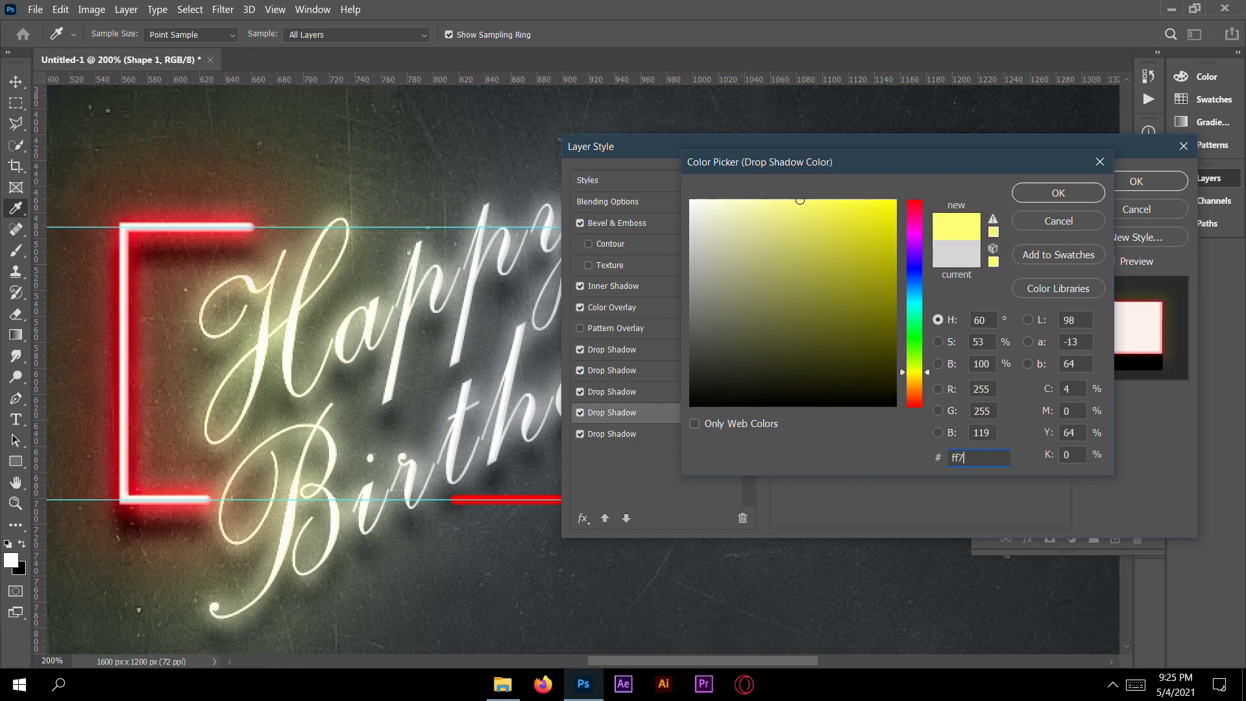
text(38a)
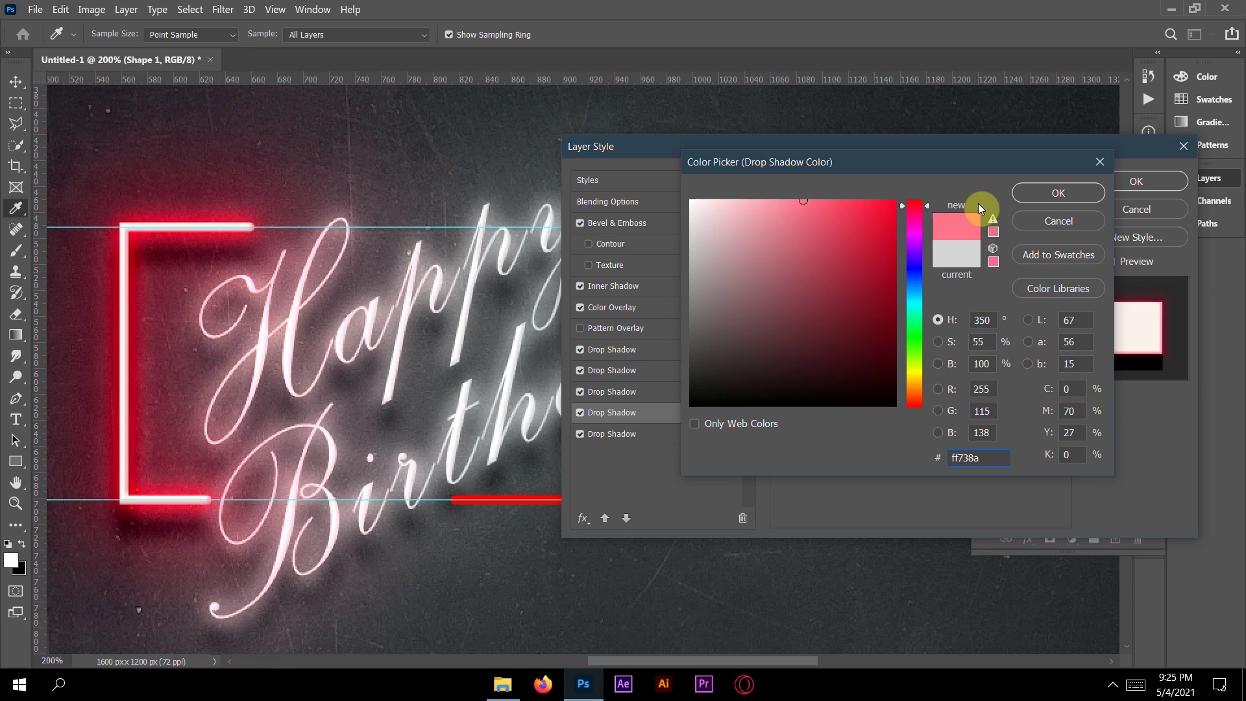
click(1058, 193)
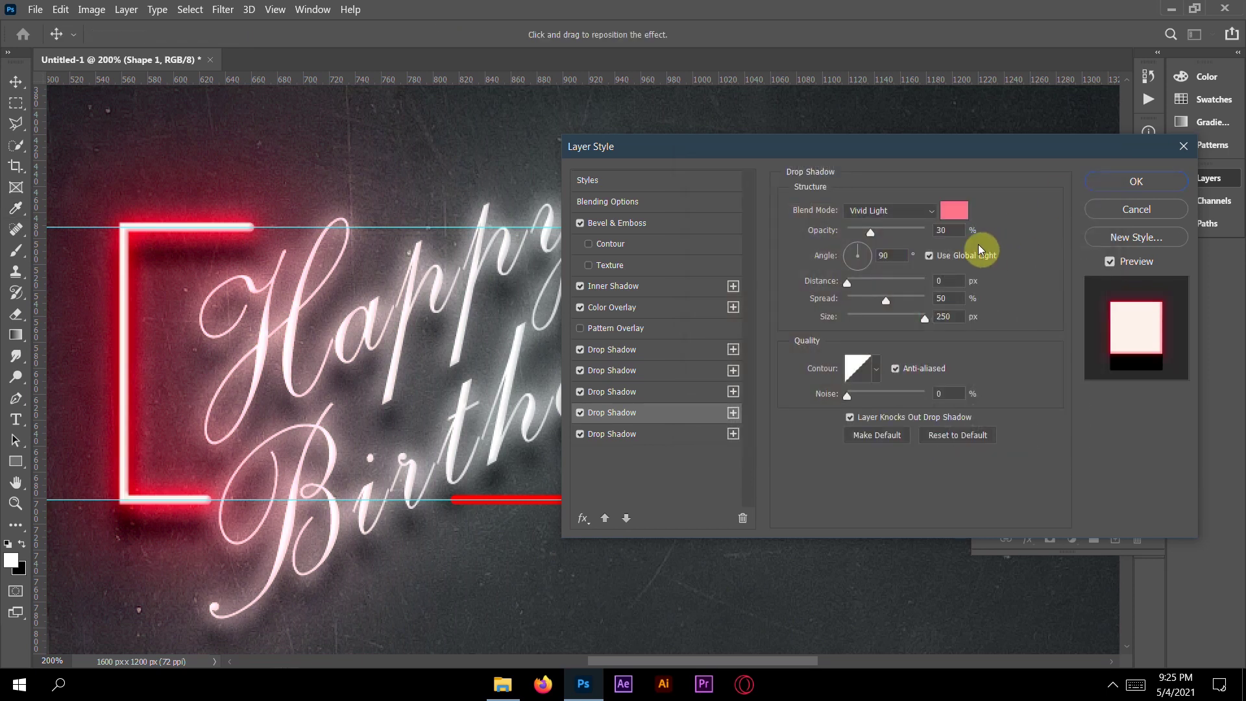
double_click(942, 232)
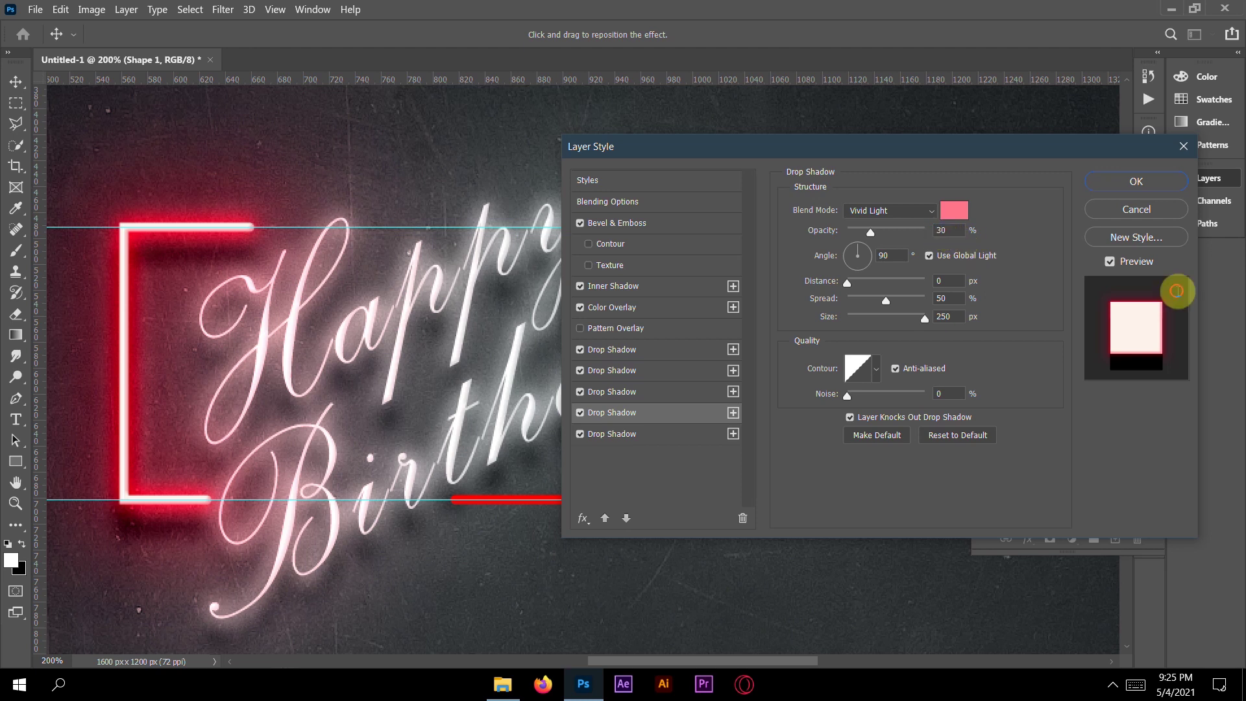
text(50)
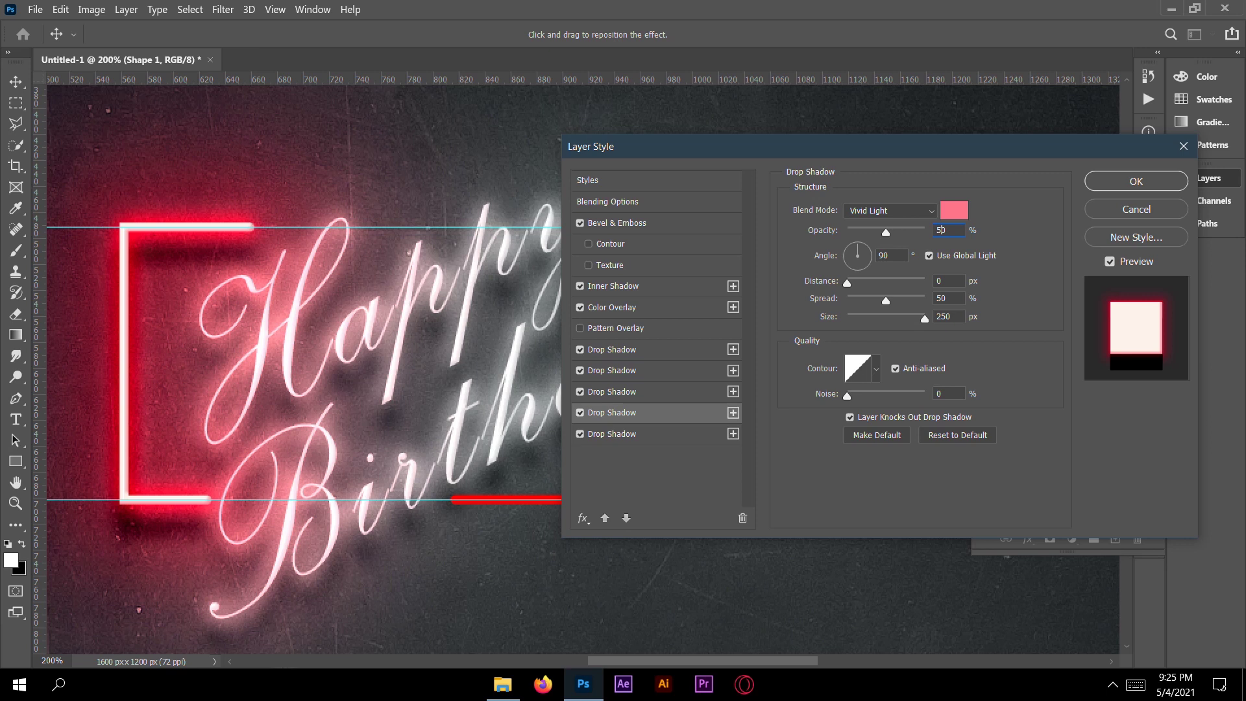
click(681, 433)
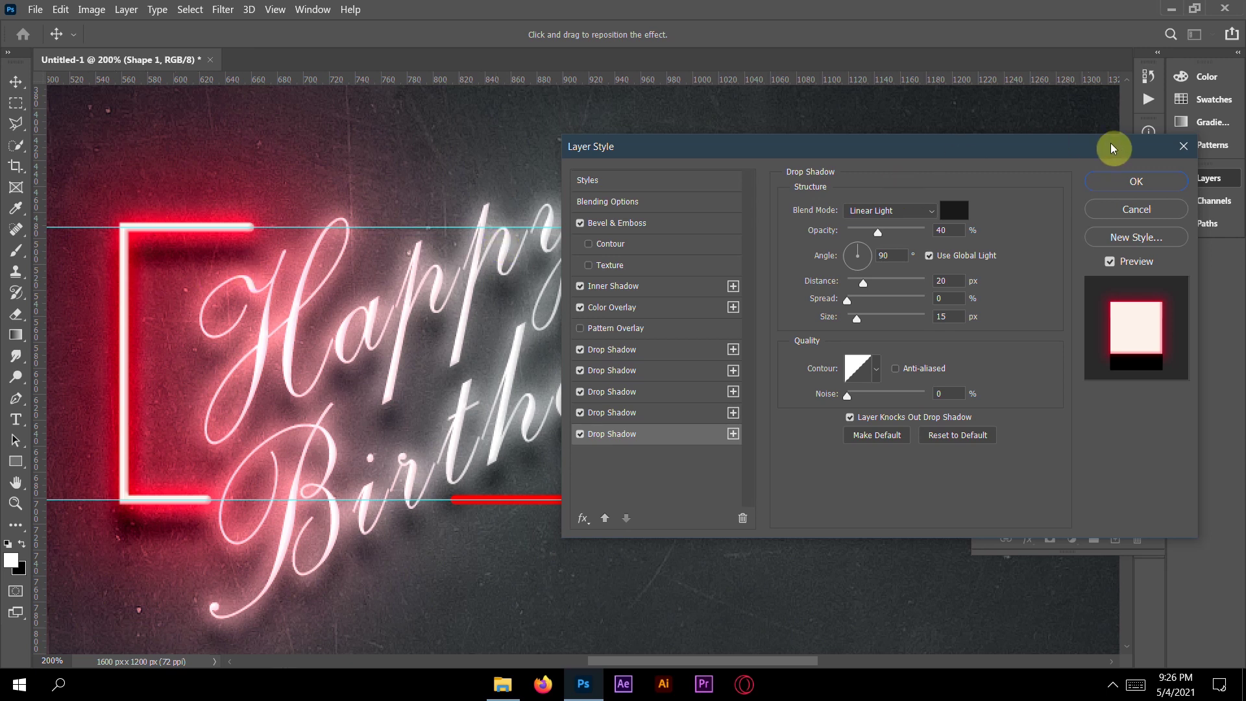
click(1132, 184)
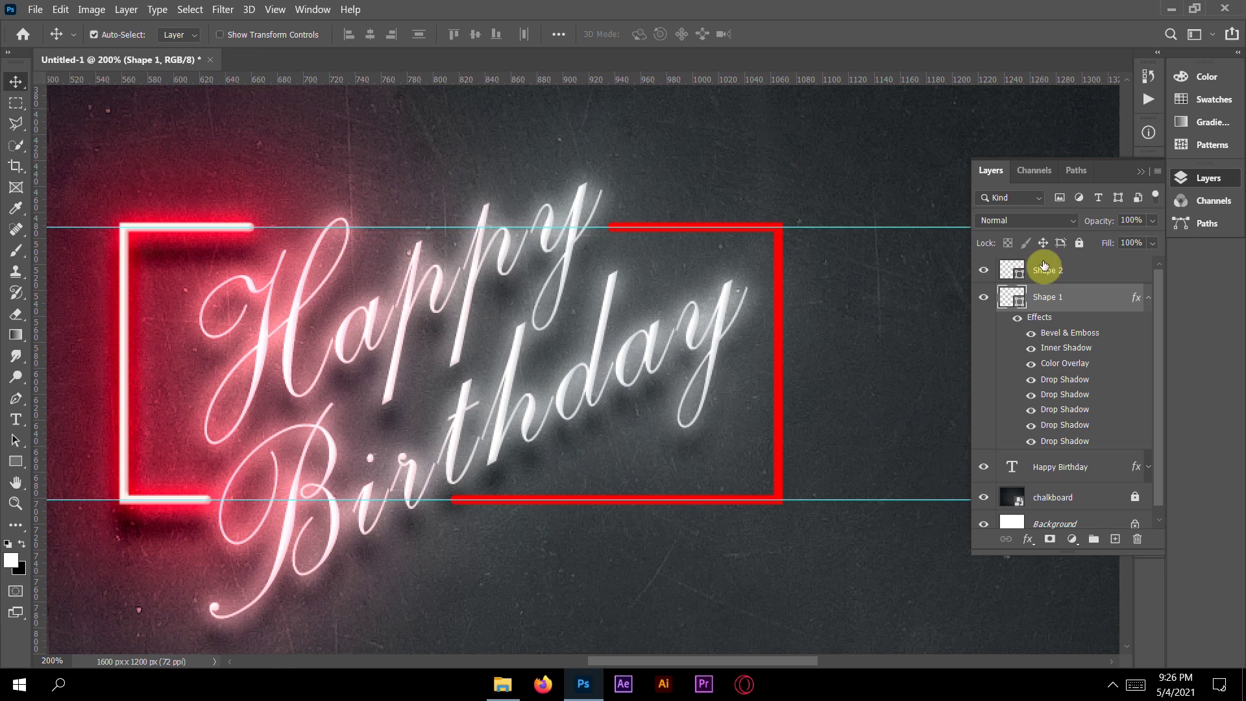
- Copy the layer style from Shape 1 and paste it onto Shape 2
right_click(1051, 299)
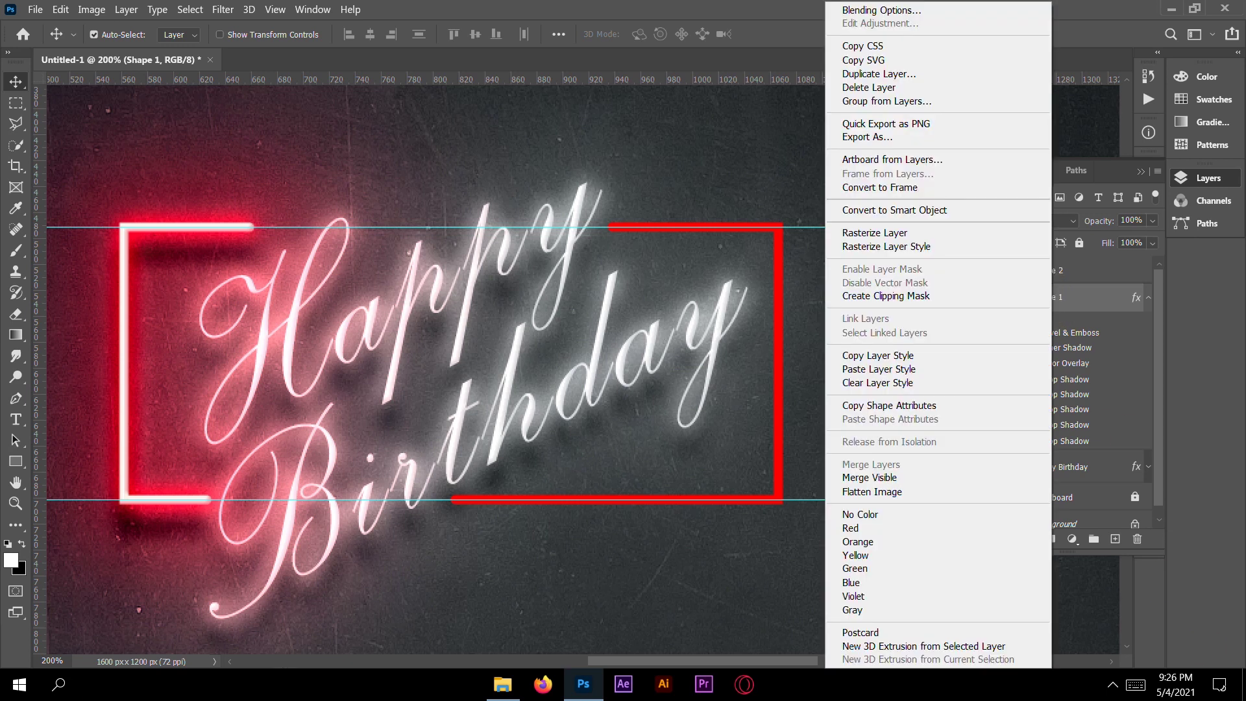
click(965, 355)
click(1122, 281)
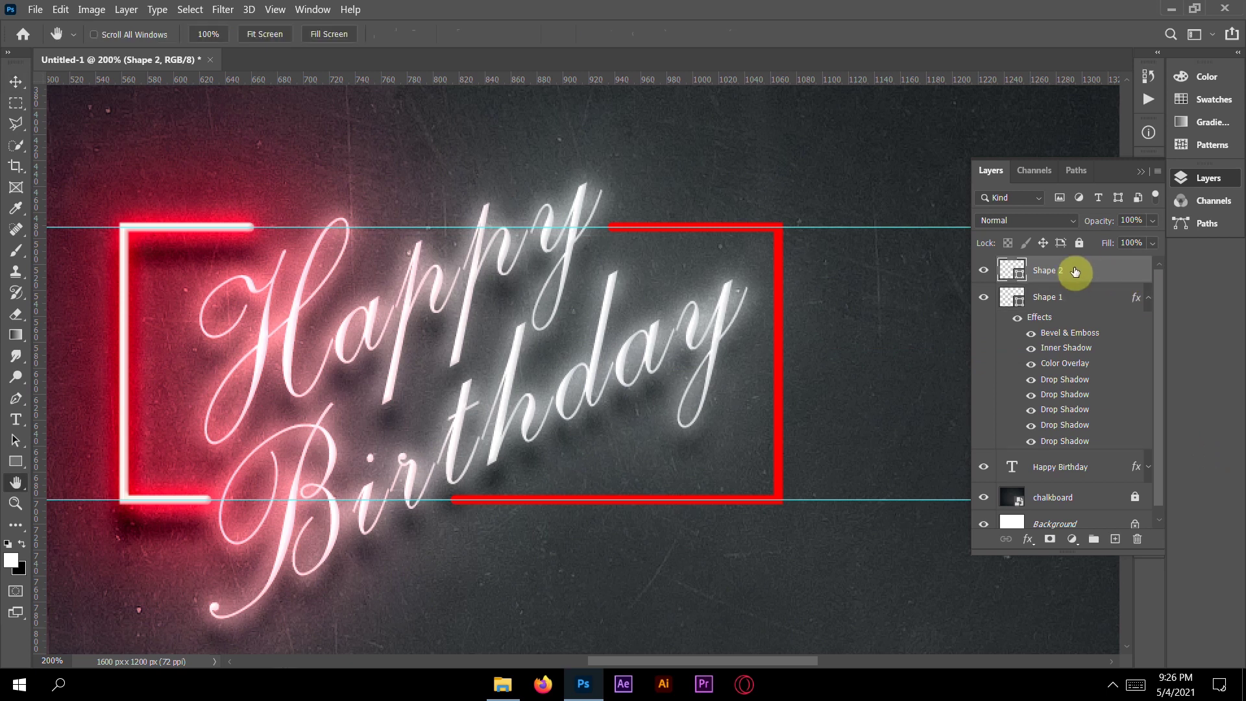
right_click(1050, 267)
click(909, 369)
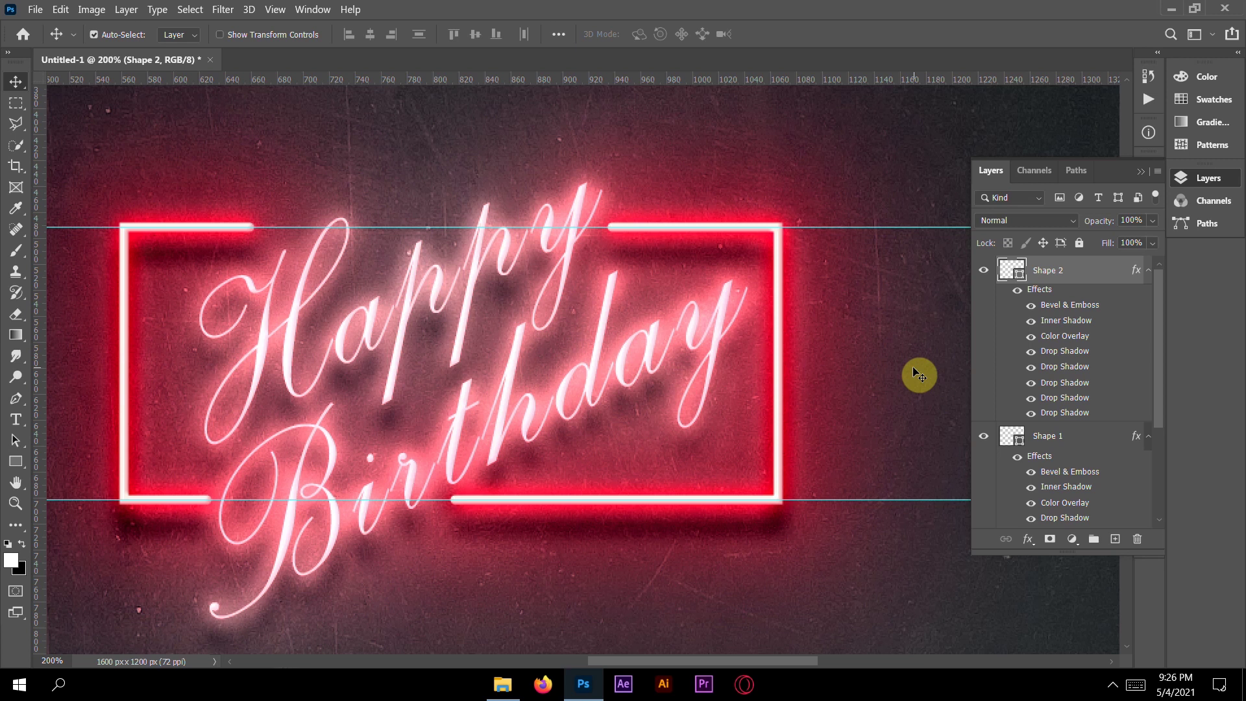
- Compare the design with and without the bracket glow by hiding and reshowing Shape 1 and Shape 2
click(984, 271)
click(984, 436)
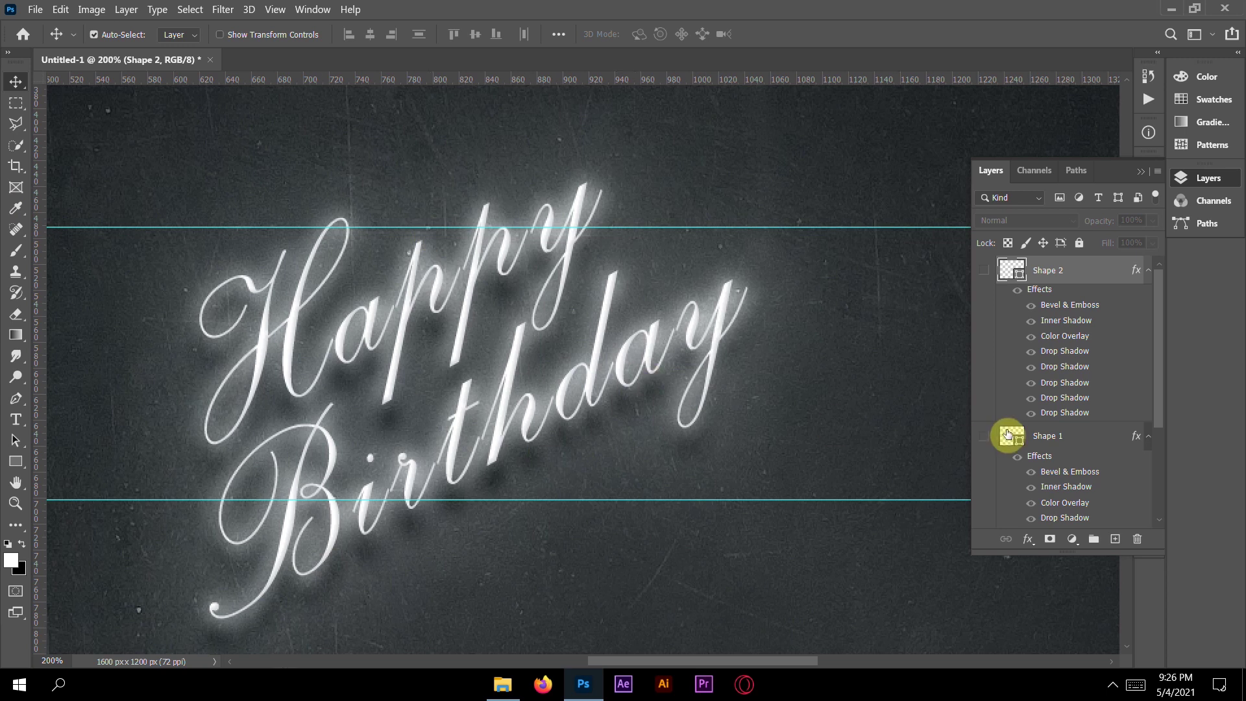
click(984, 436)
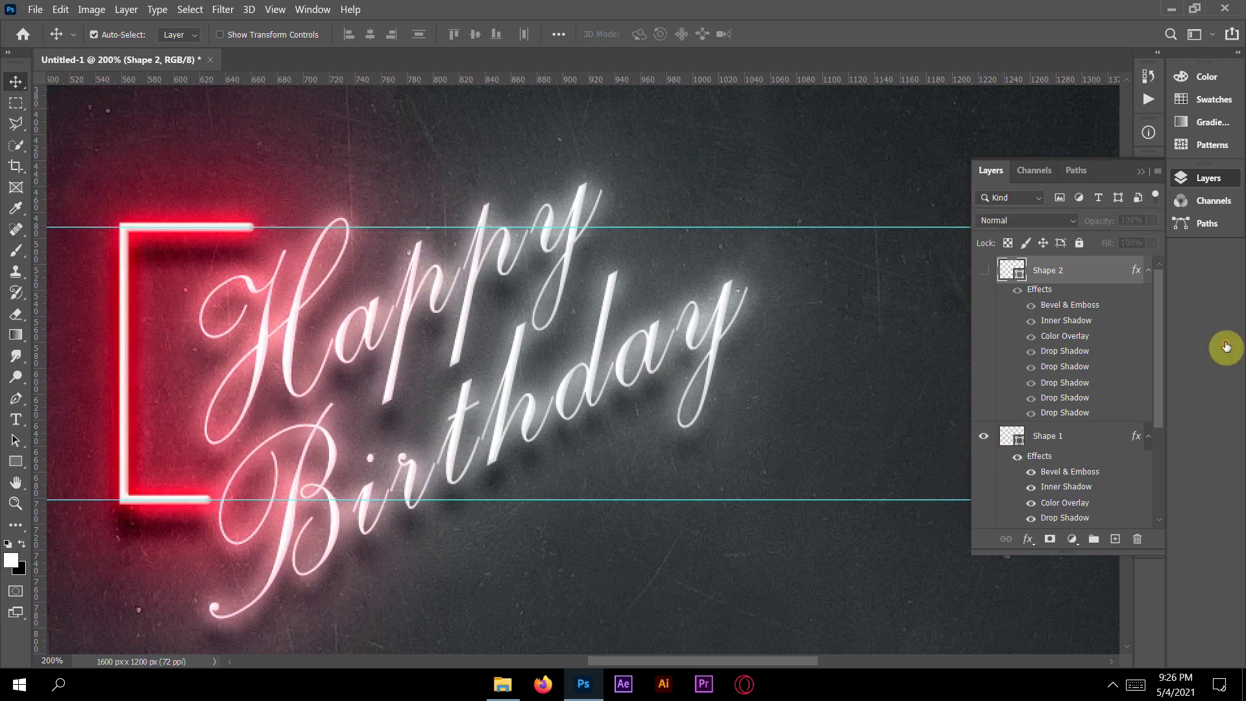
click(985, 273)
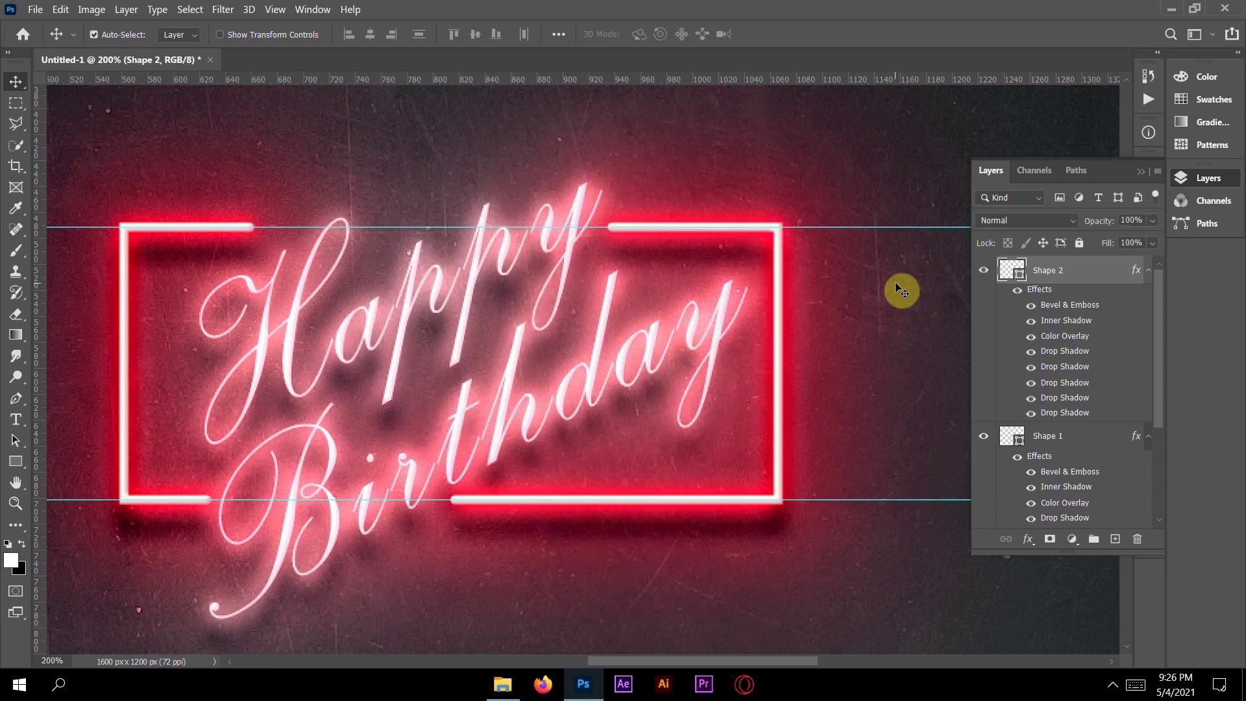
- Collapse the effects lists of the Shape 2 and Shape 1 layers
click(1149, 272)
click(1148, 271)
click(1149, 271)
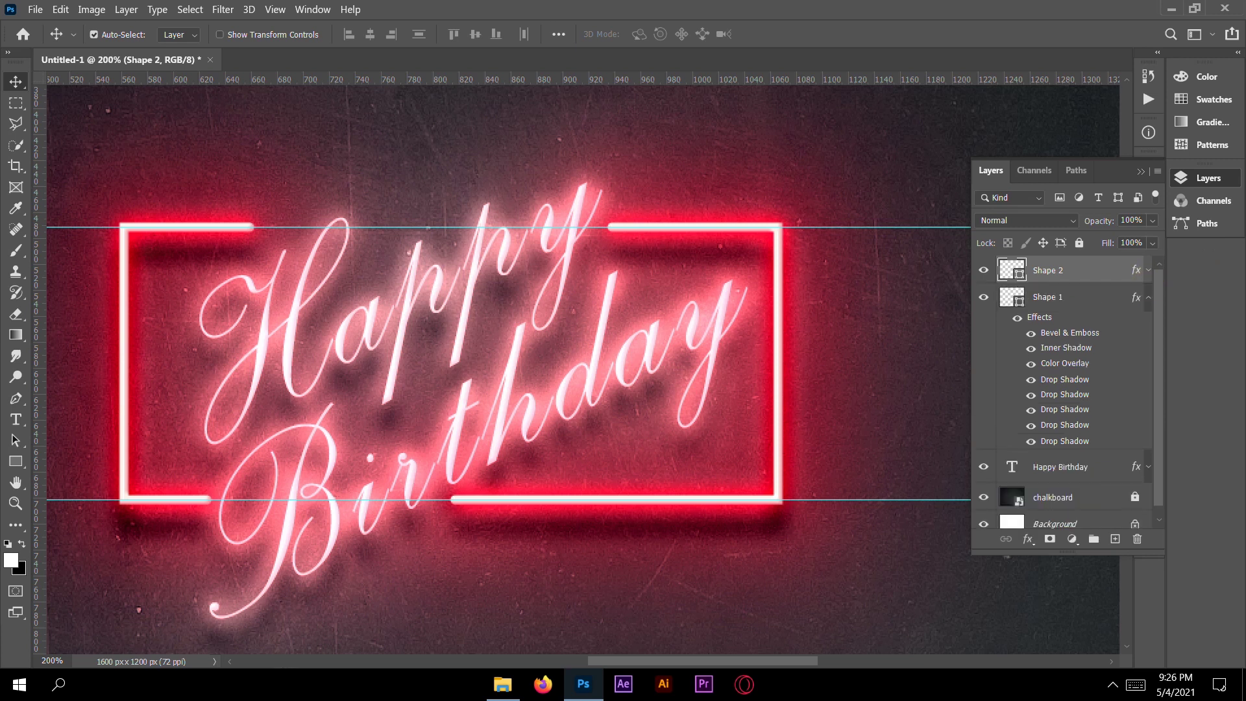
click(1148, 302)
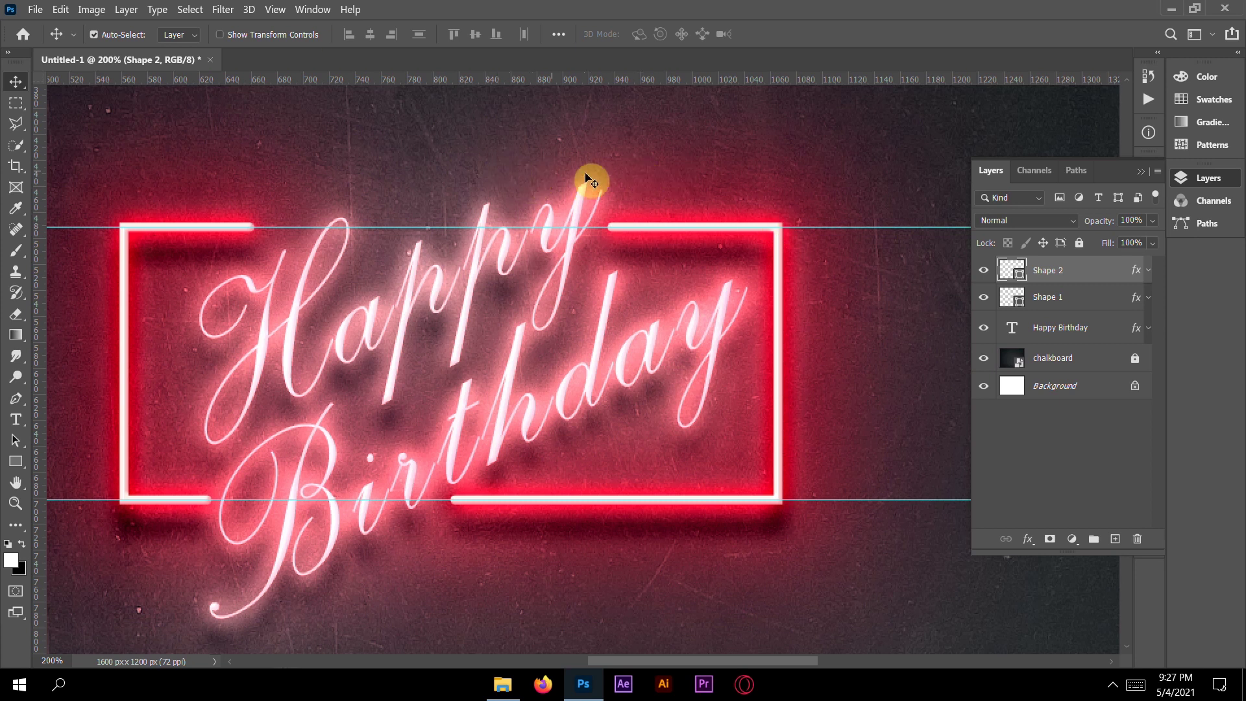
- Try the copied neon layer style on a rectangle of about 693 × 185 px drawn above the sign, and delete that rectangle
key(ctrl+minus)
key(ctrl+minus)
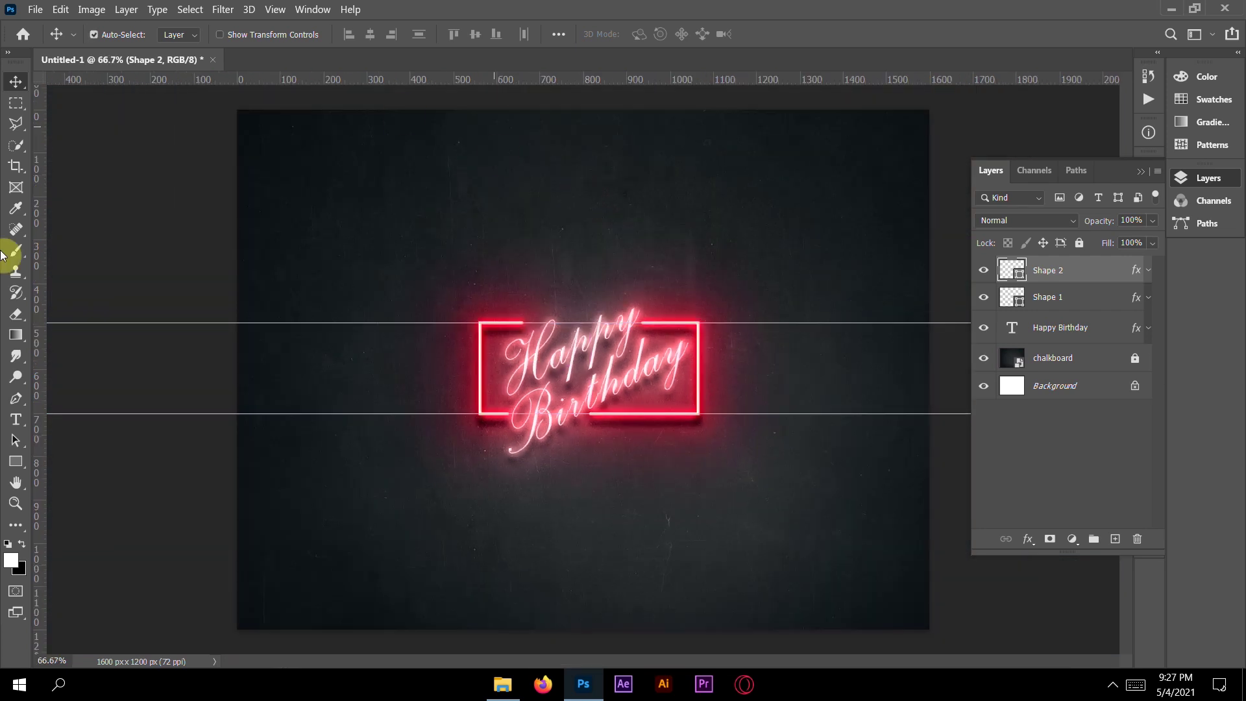
click(16, 460)
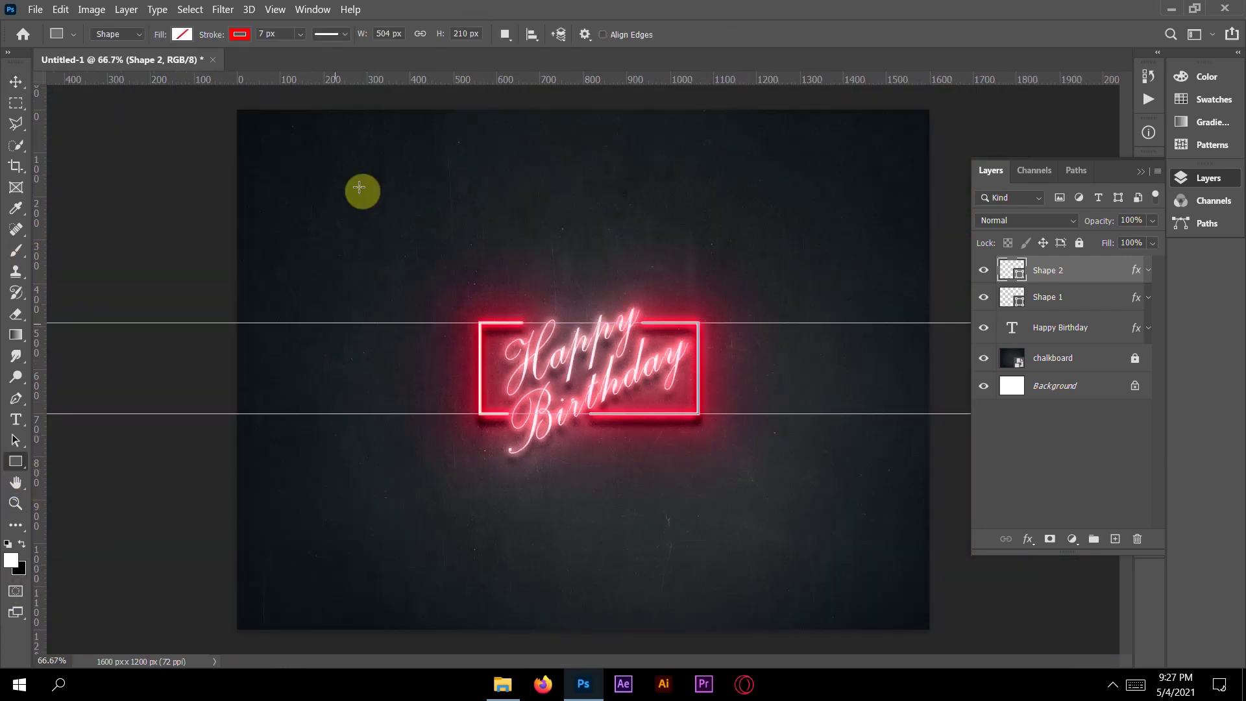
drag(388, 161, 688, 240)
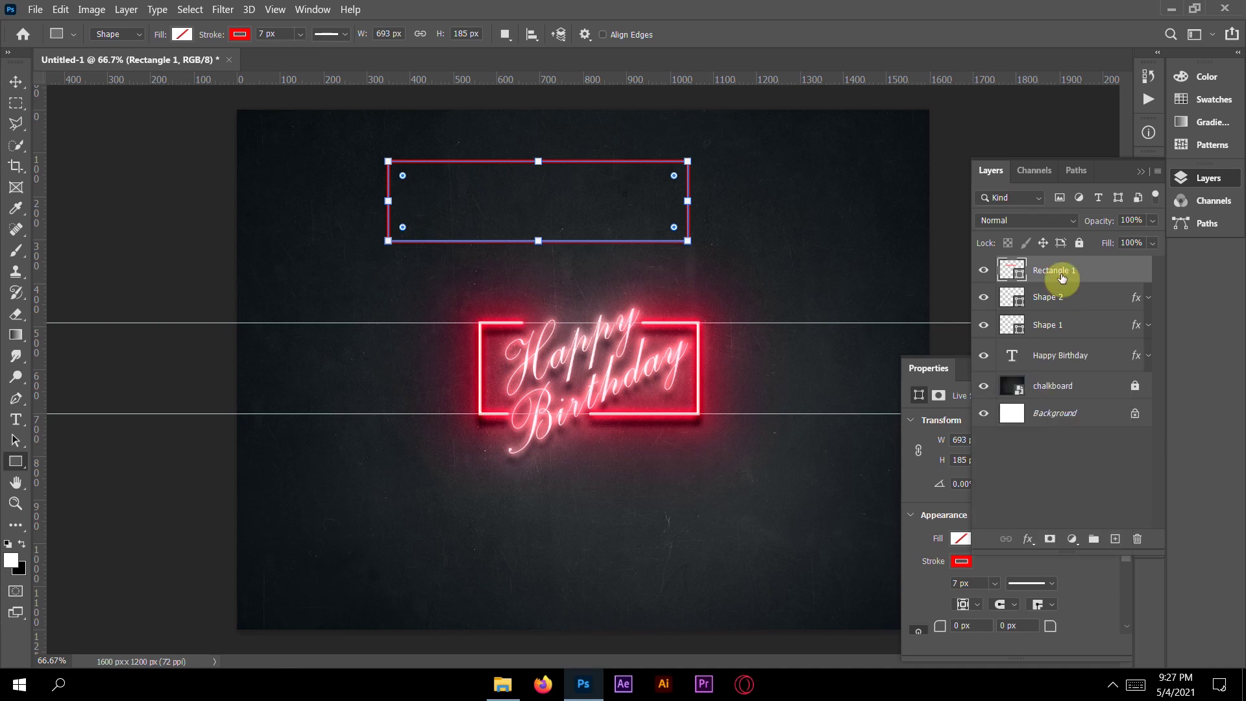
right_click(1084, 272)
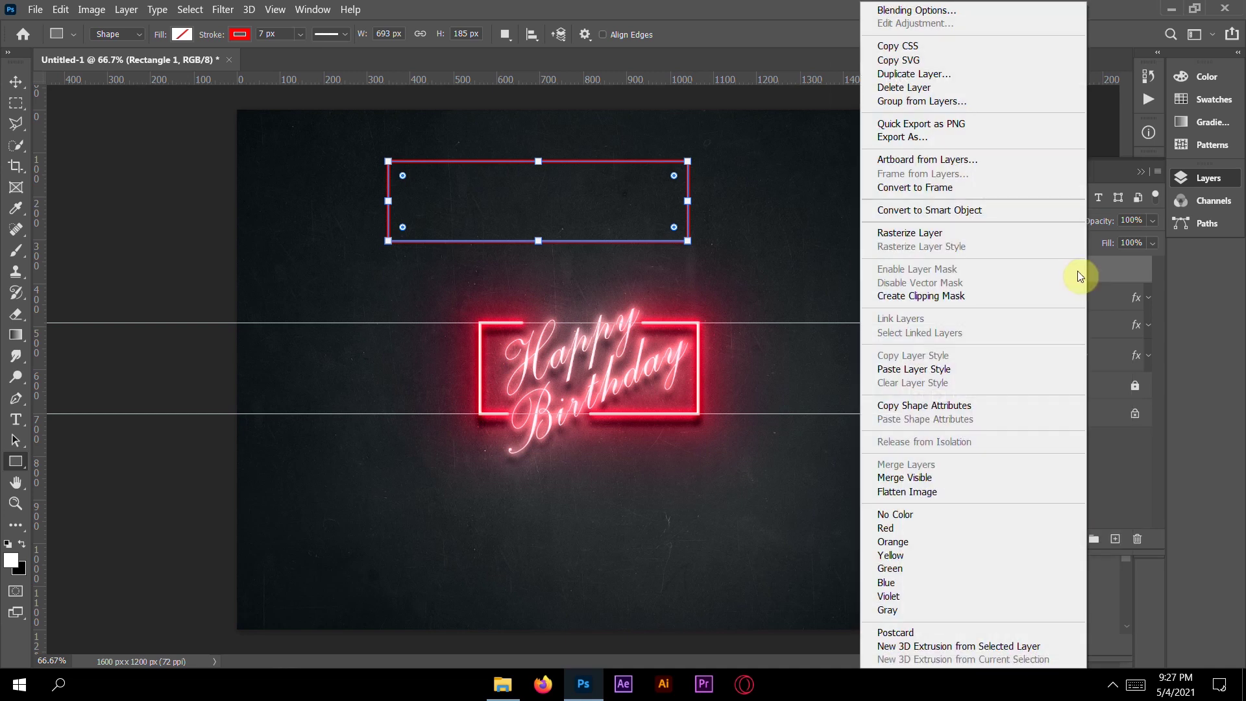
click(965, 370)
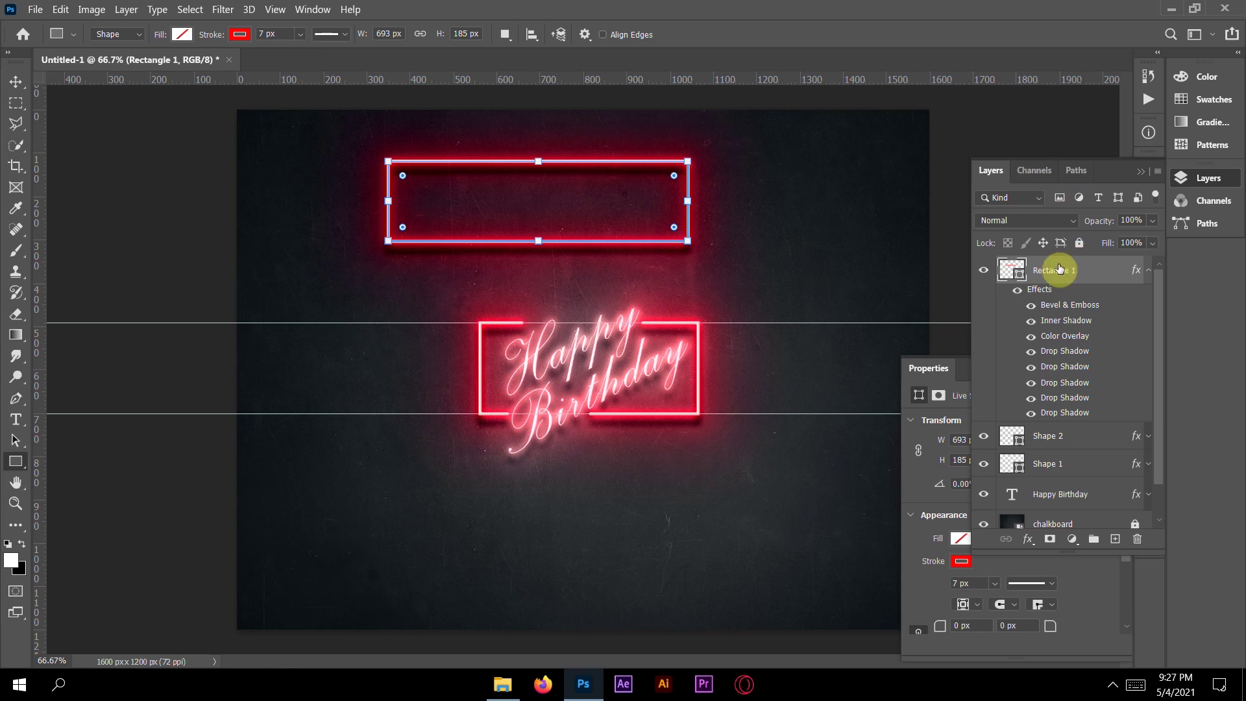
key(Delete)
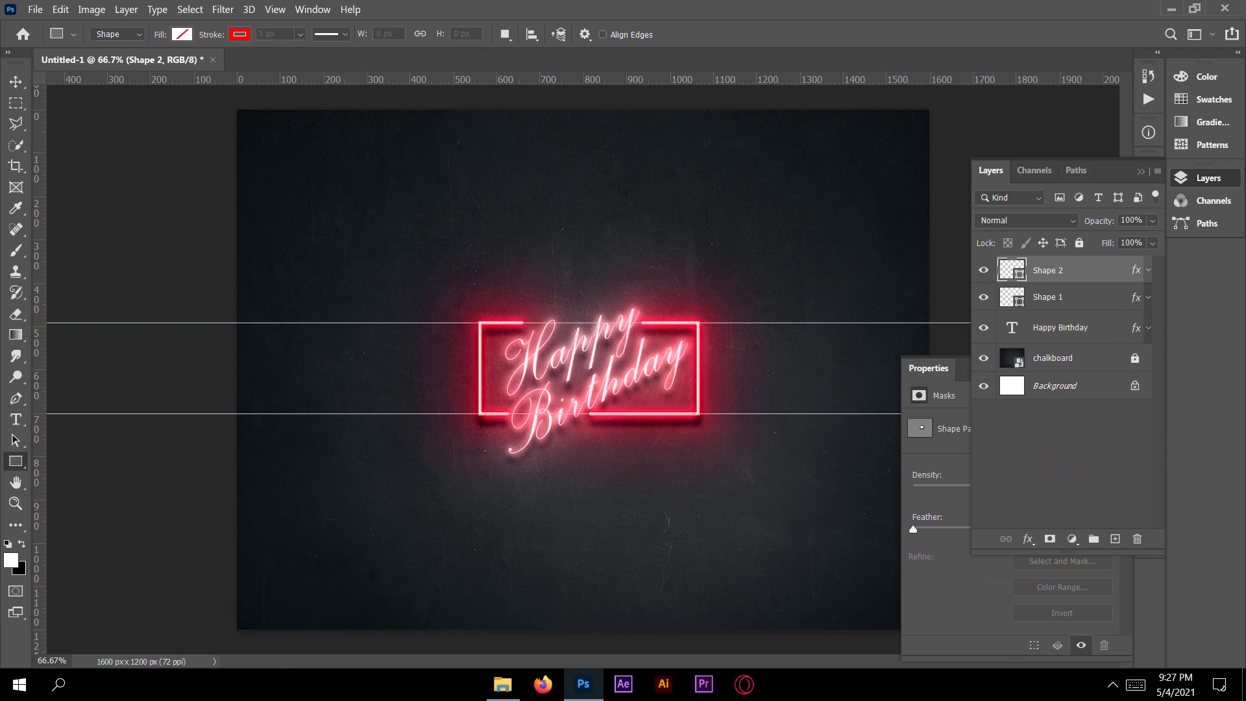
- Add a Hue/Saturation adjustment layer above Shape 2 with Hue at -37 to turn the glow magenta
click(1074, 480)
click(1072, 539)
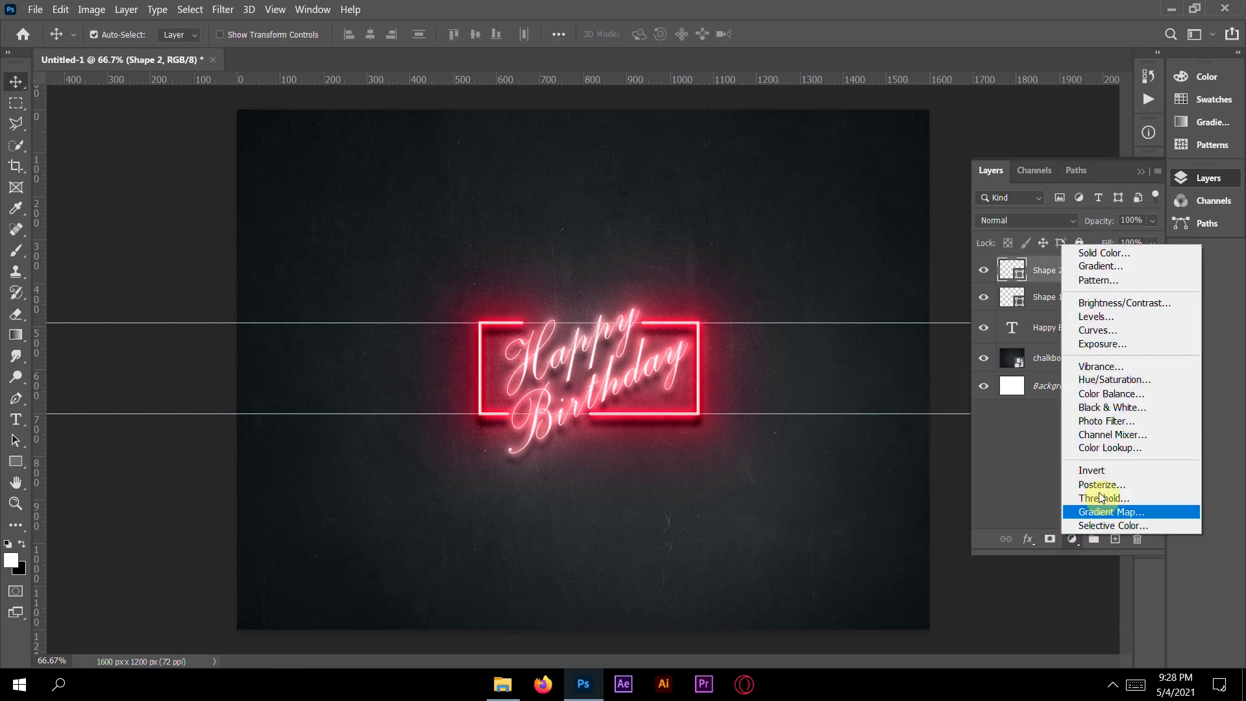
click(1096, 302)
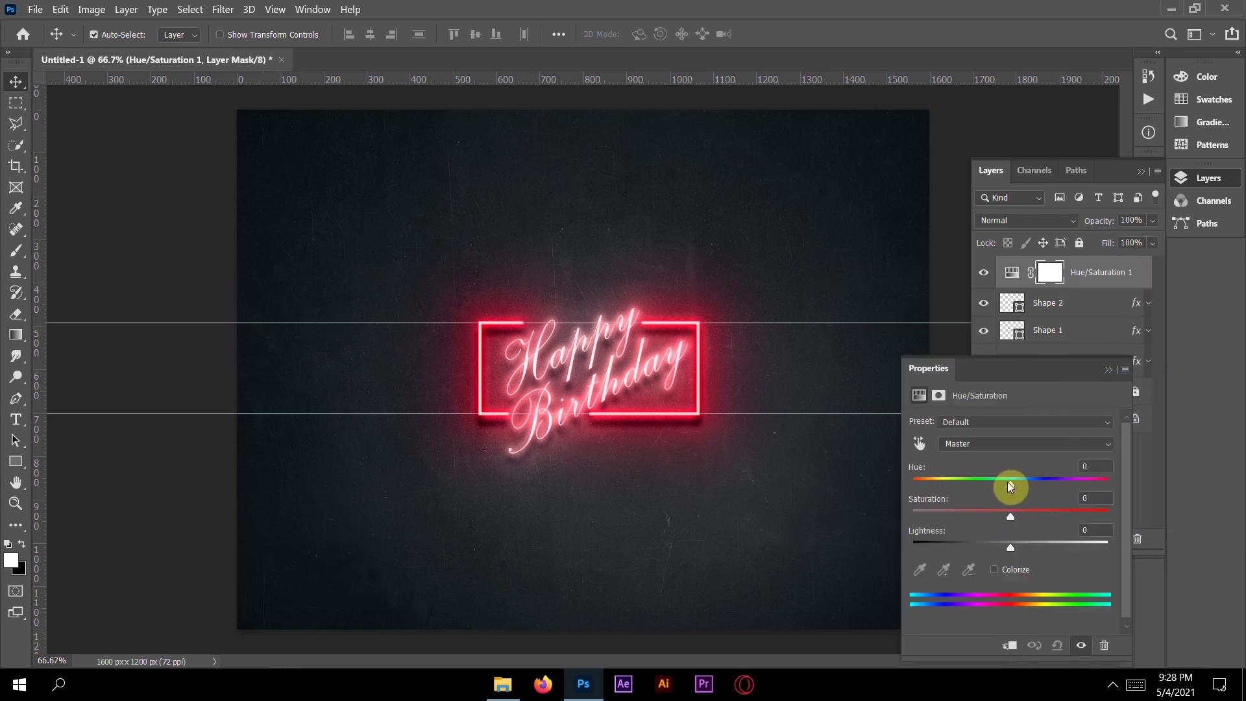
drag(1010, 488, 976, 488)
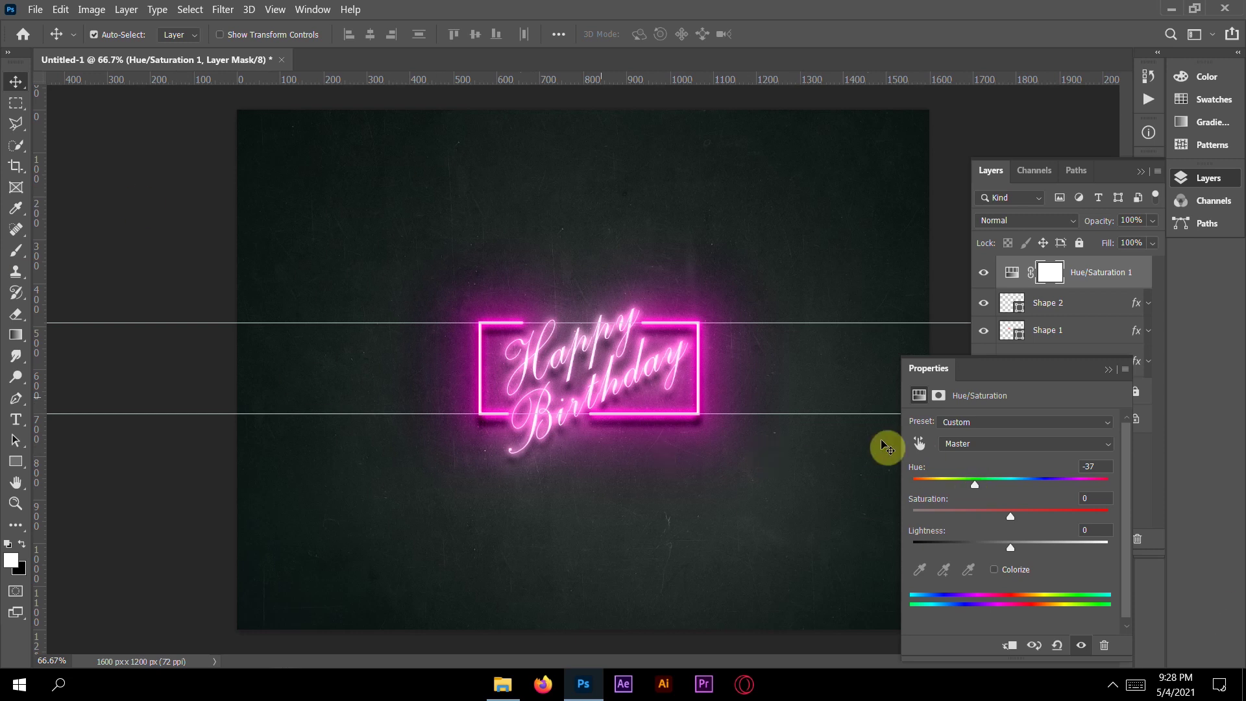
- Add a second Hue/Saturation adjustment layer with Hue at -38 to shift the glow to purple
click(1146, 510)
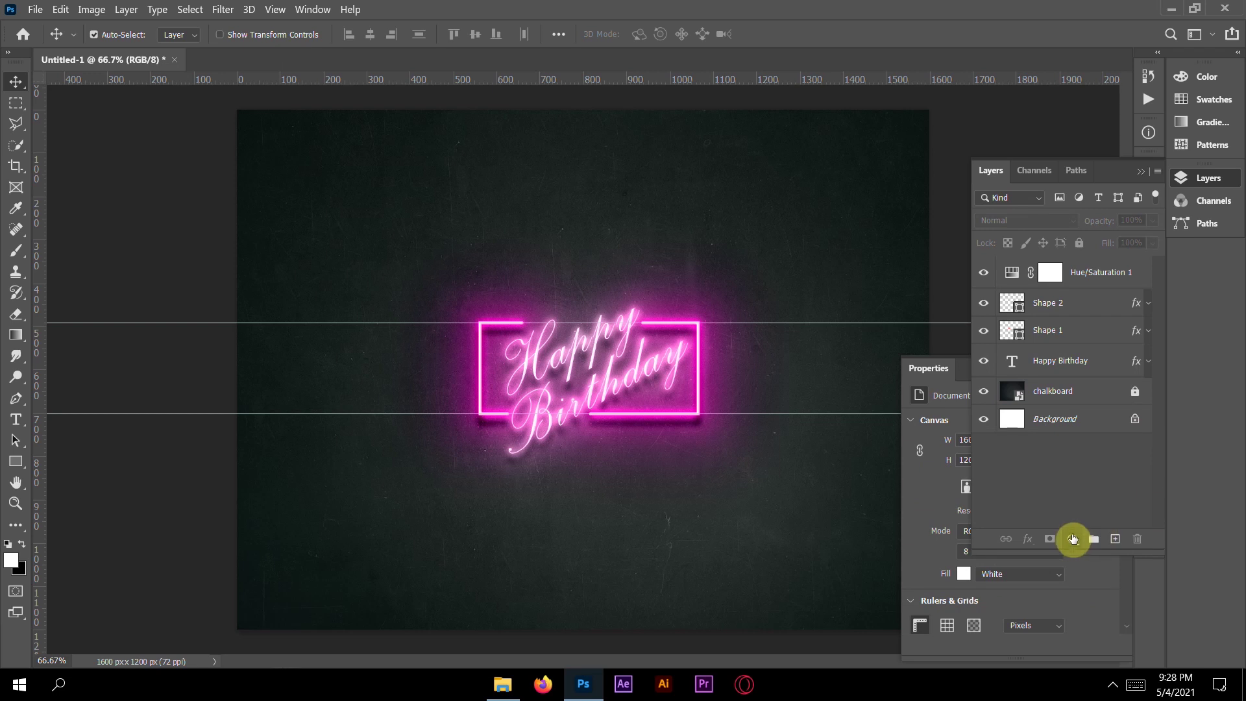
click(1073, 537)
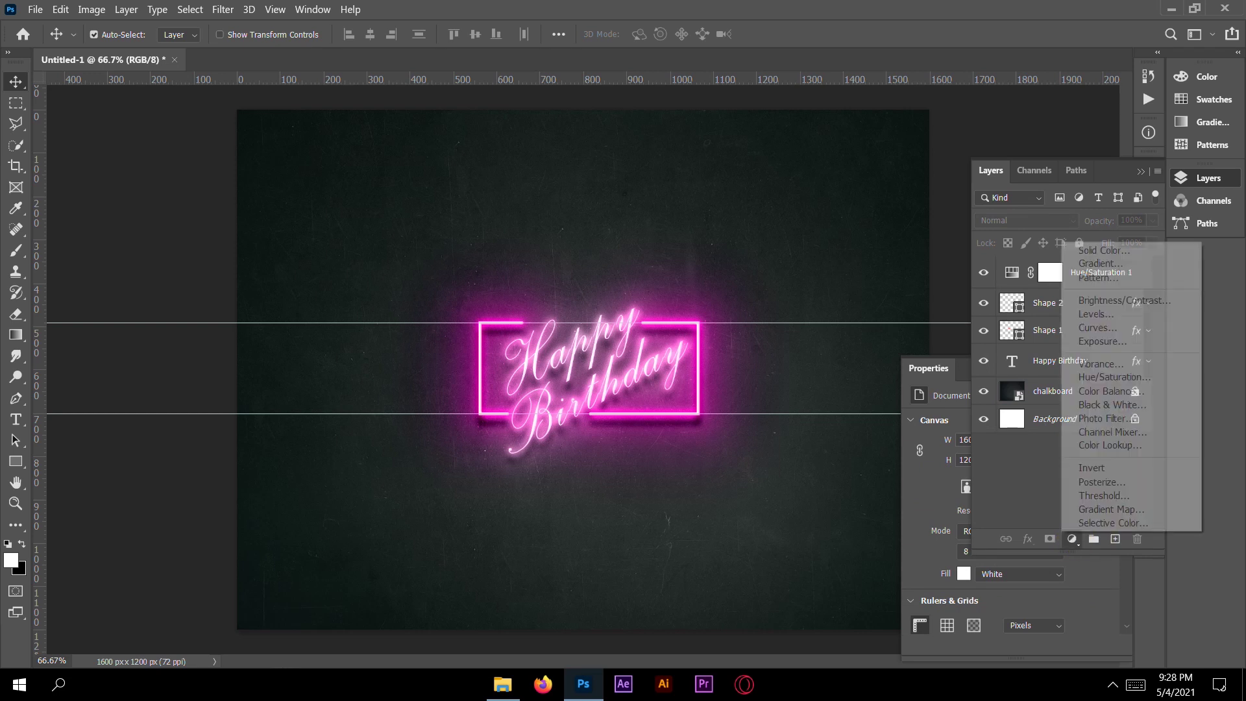
click(1114, 377)
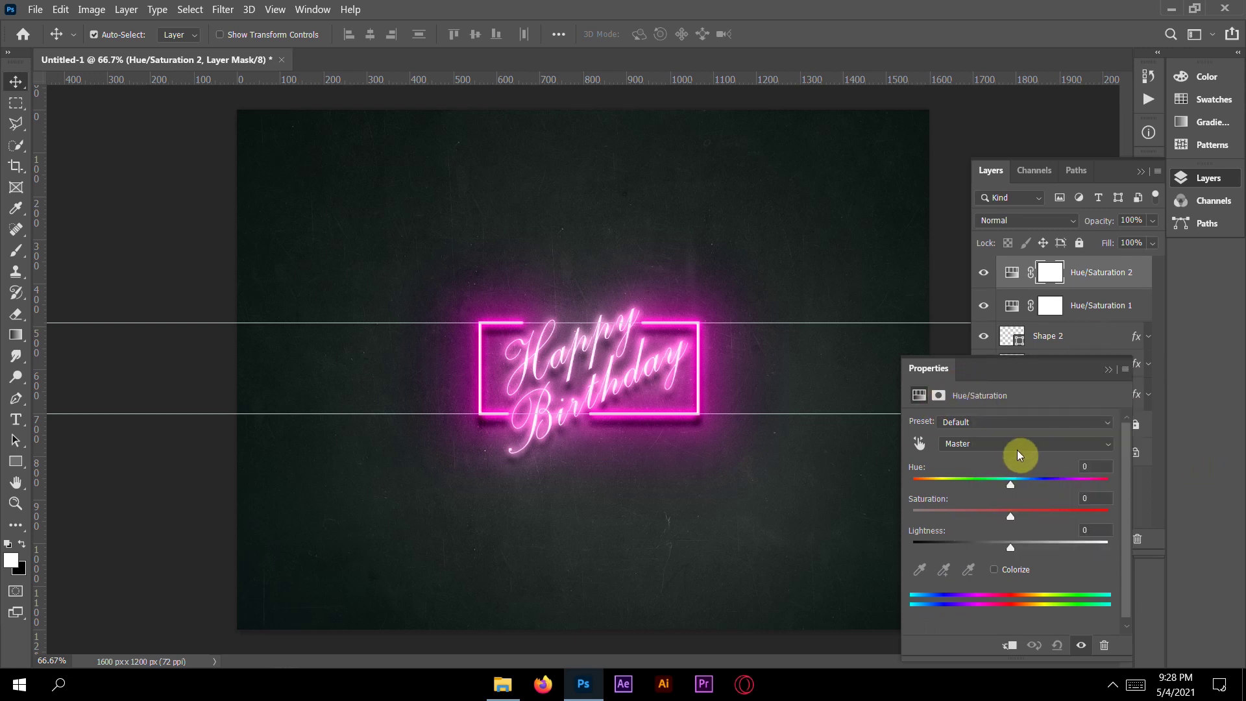
drag(1010, 483, 974, 481)
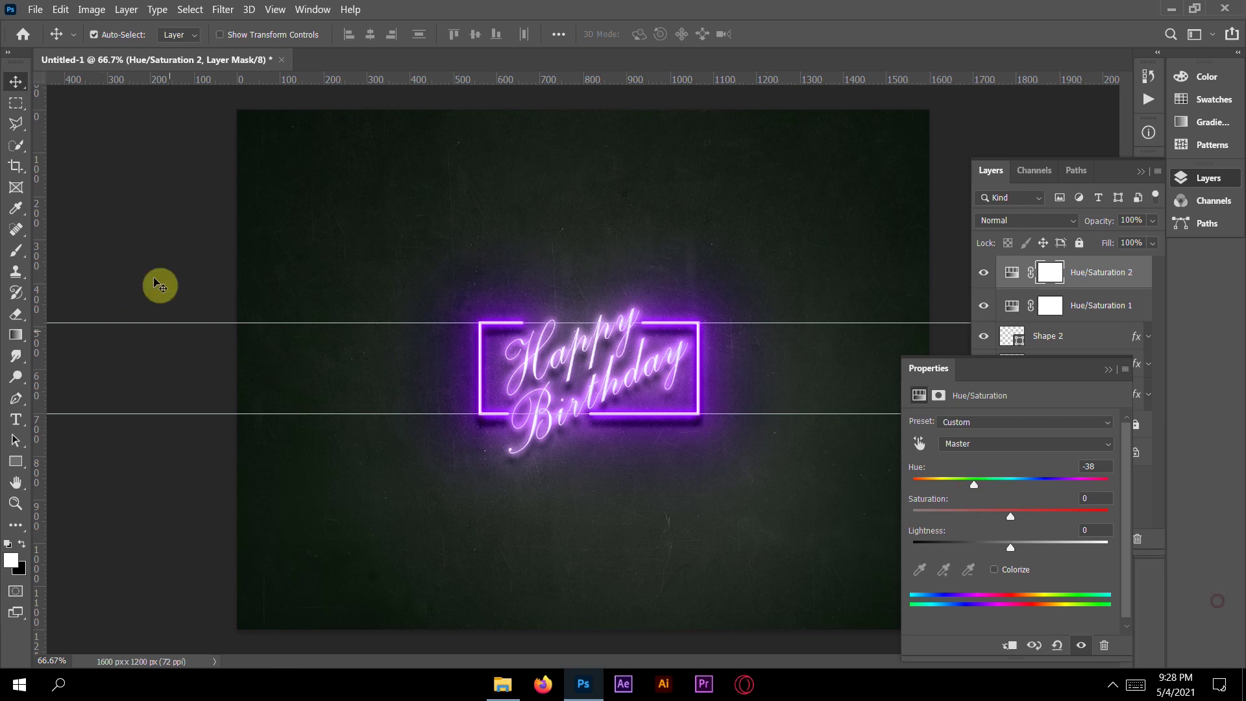
- Add a third Hue/Saturation adjustment layer with Hue at +117 to shift the glow to orange
click(1110, 368)
click(1072, 539)
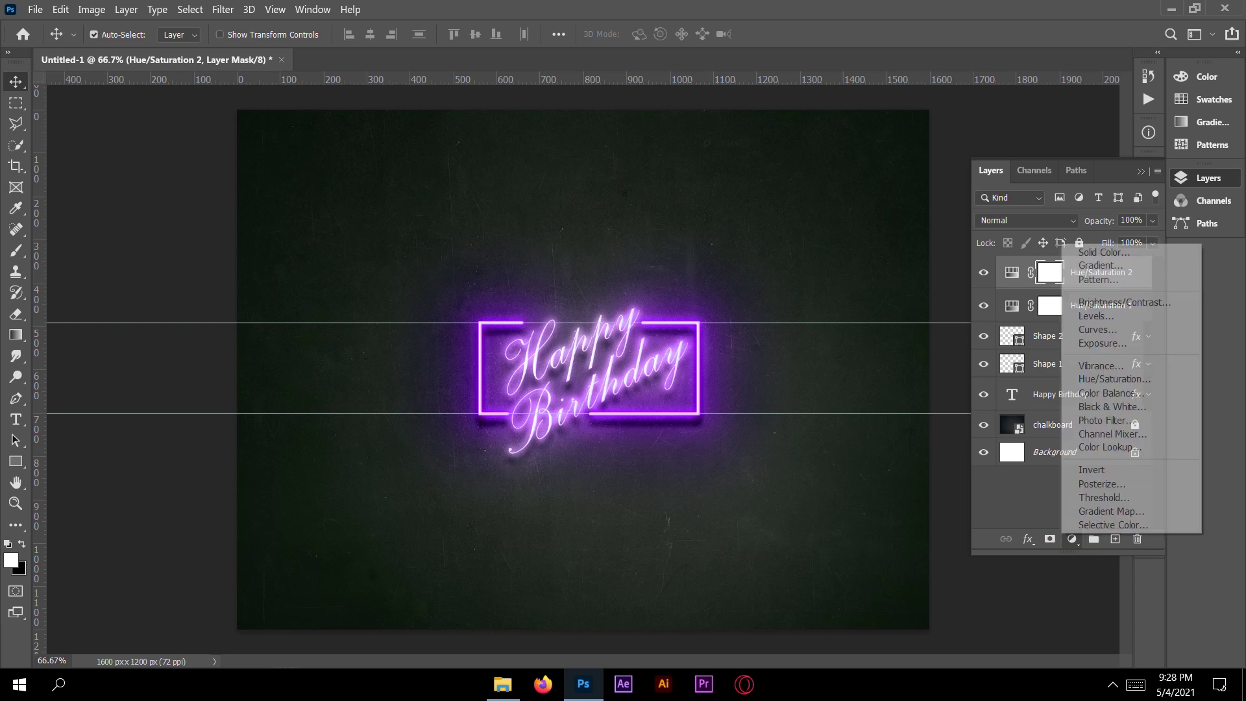
click(1115, 378)
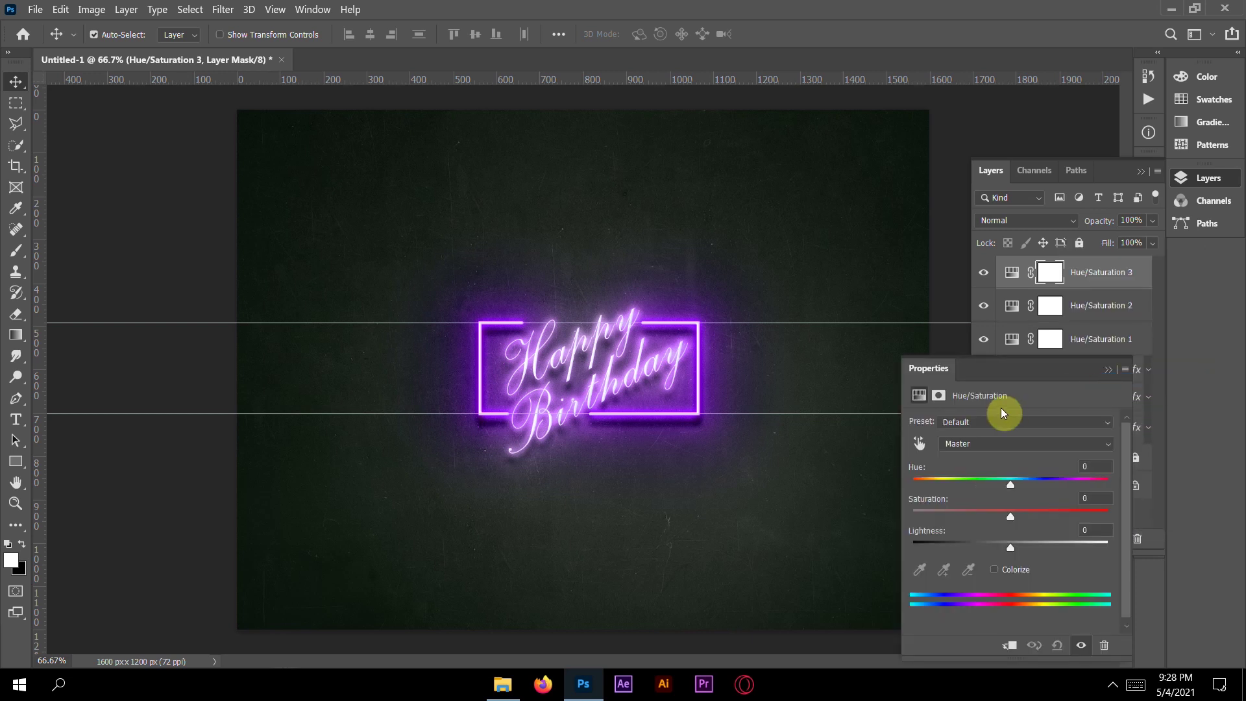
drag(1010, 484, 1086, 491)
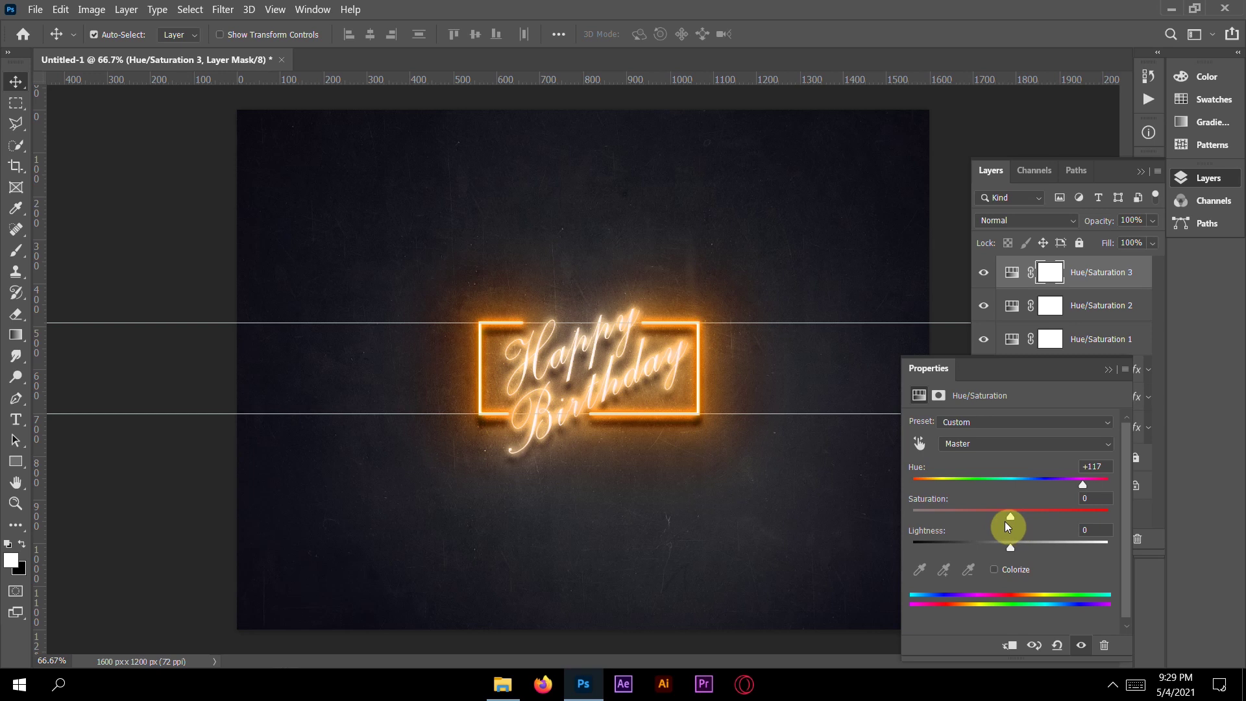
- Add a fourth Hue/Saturation adjustment layer on top with Hue at +135 to shift the glow to green
mouse_move(1010, 518)
mouse_down()
mouse_move(990, 524)
mouse_move(1010, 523)
mouse_up()
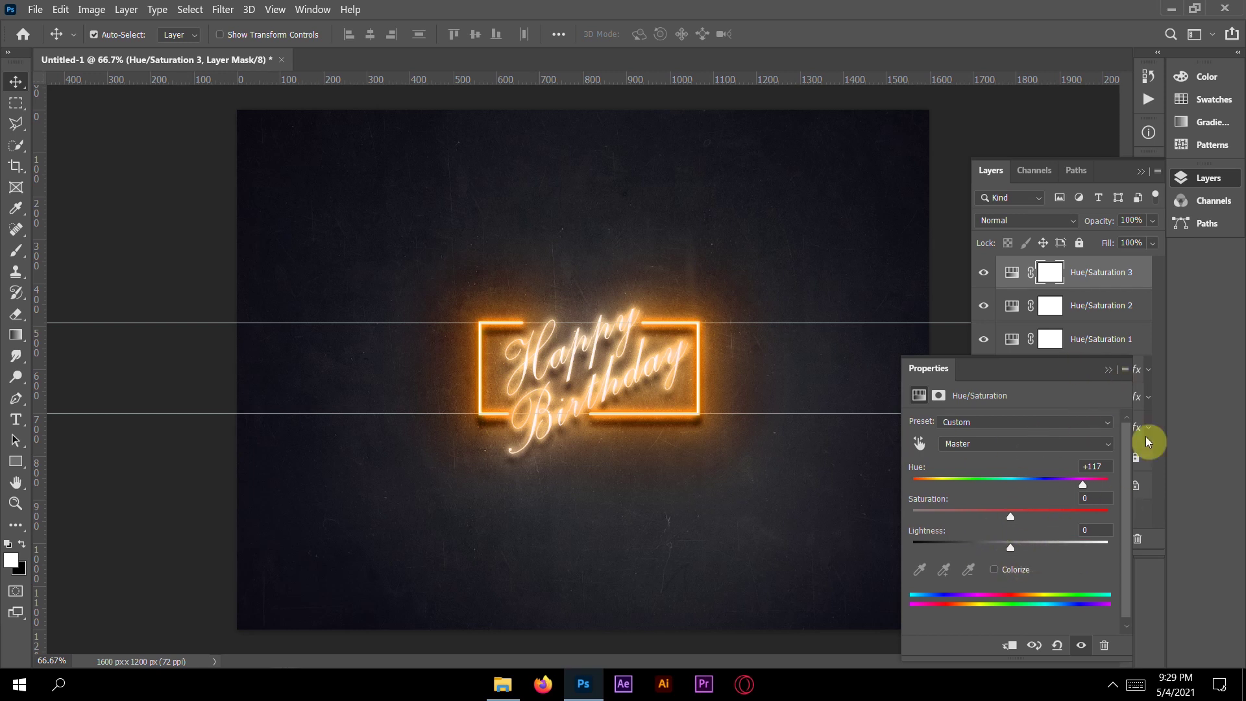
click(1012, 272)
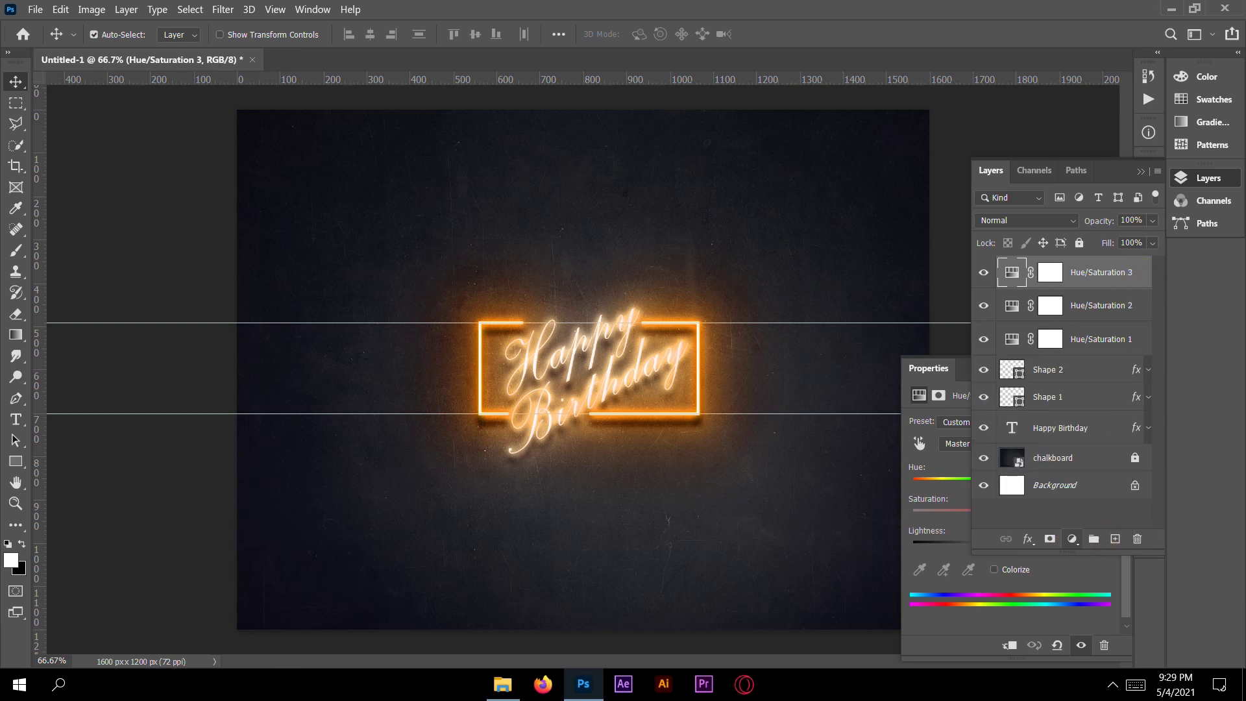
click(1072, 539)
click(1103, 378)
click(1103, 373)
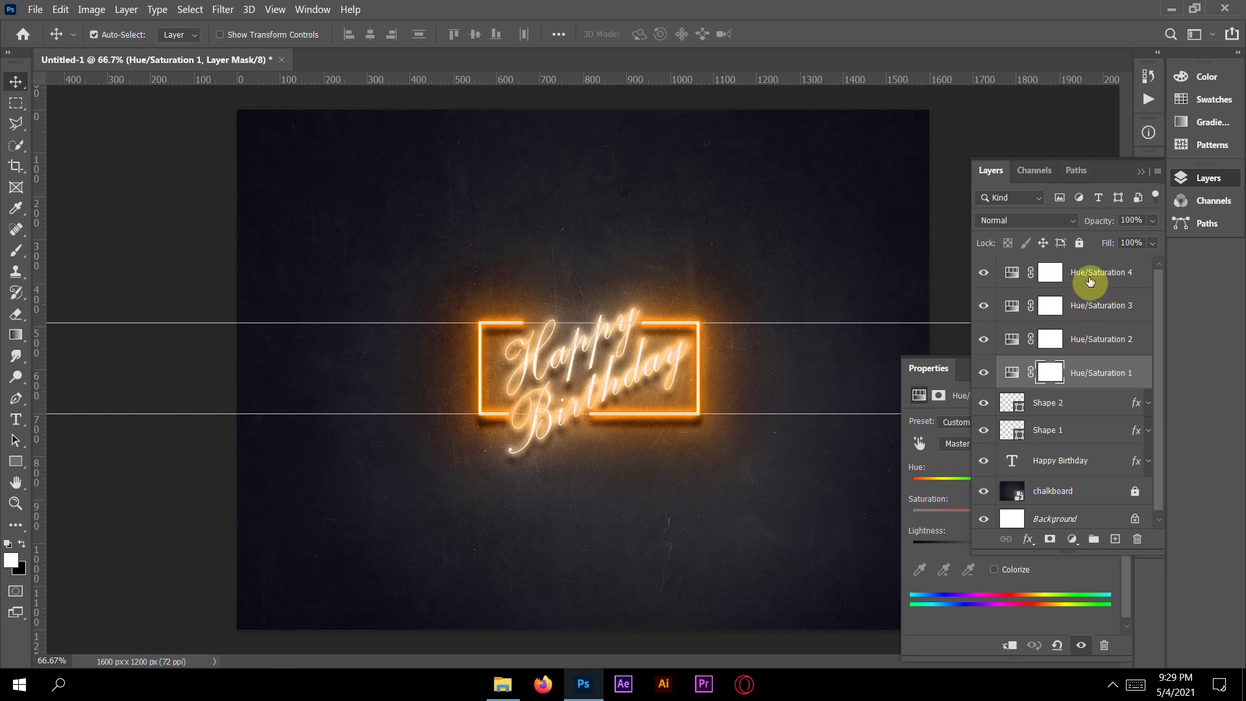
click(1052, 272)
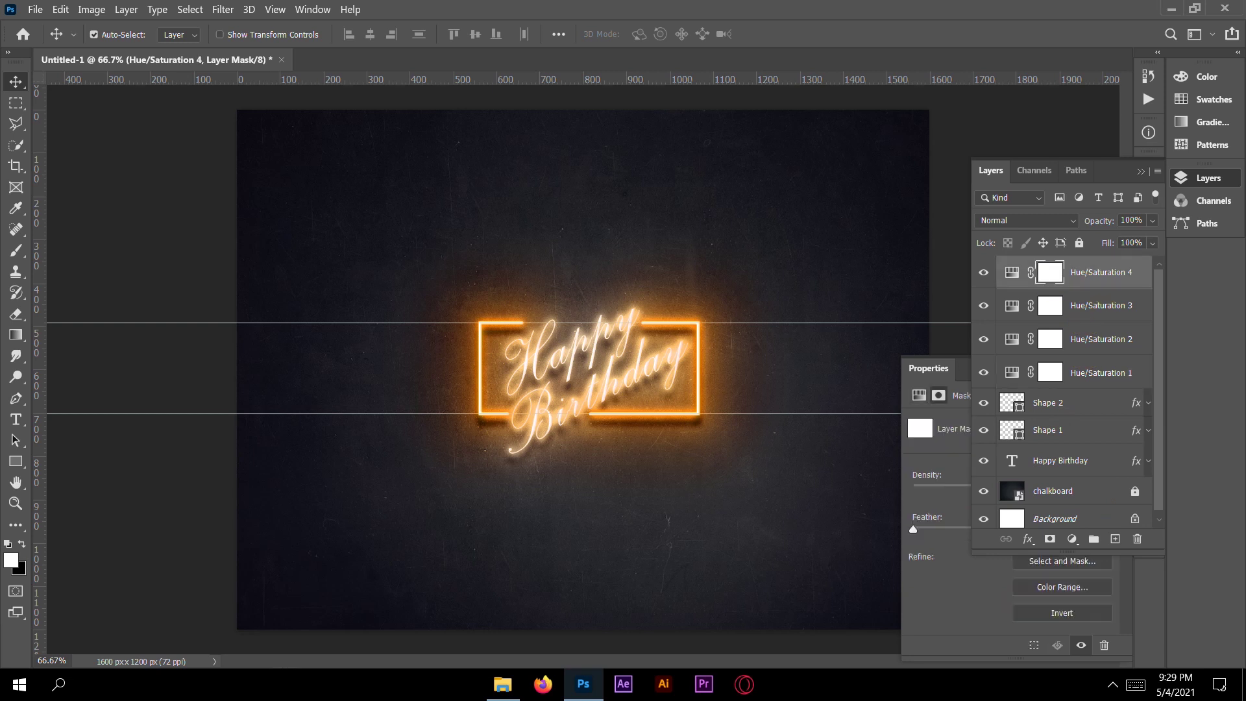
click(1013, 275)
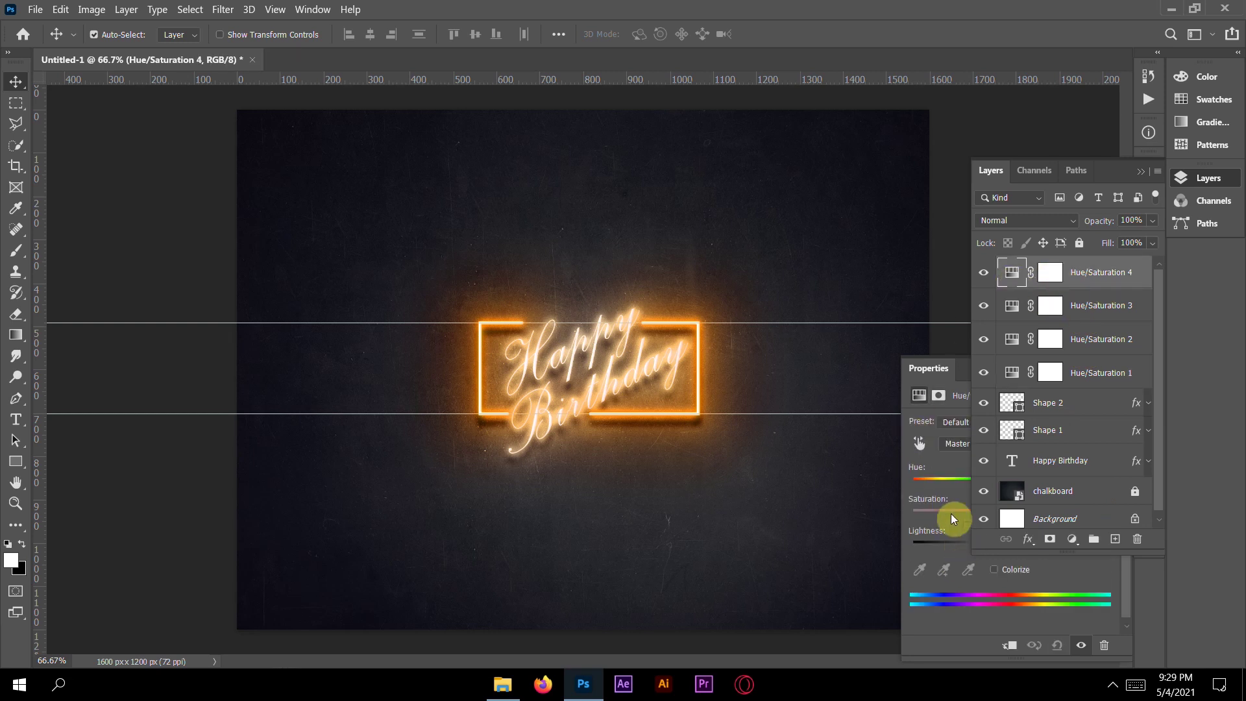
click(958, 379)
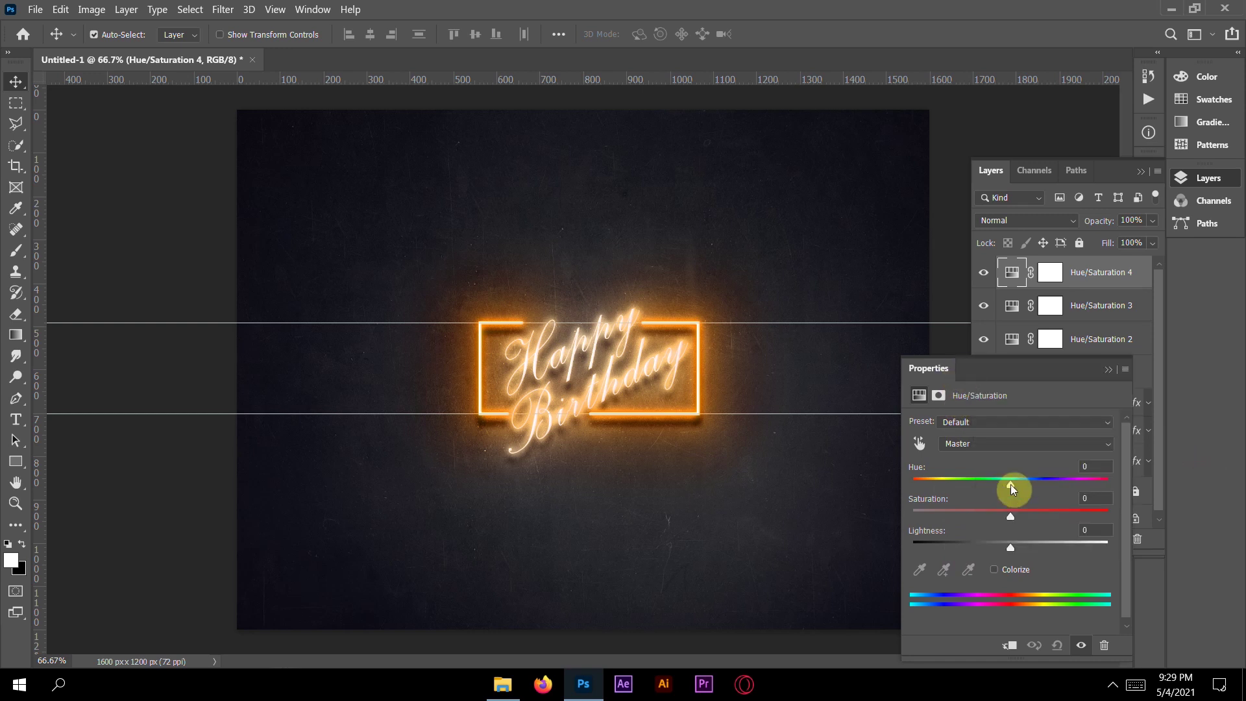
drag(1012, 487, 1092, 479)
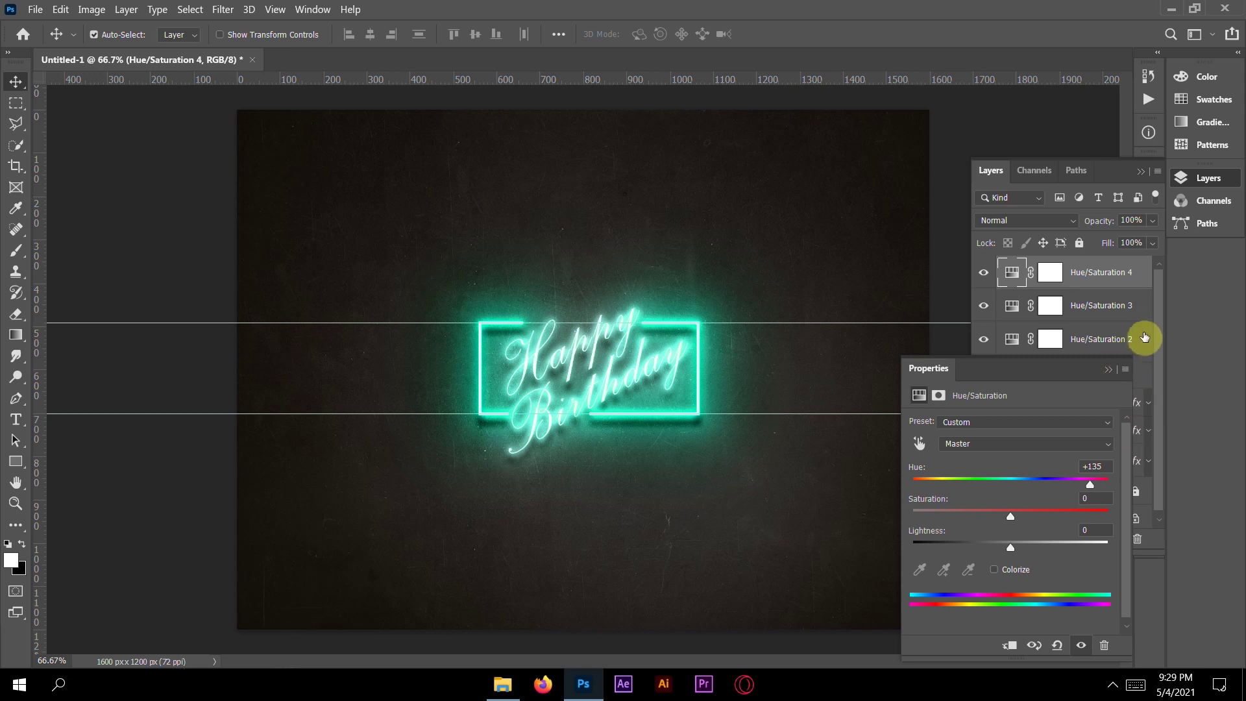
- Preview the glow colors by hiding the four Hue/Saturation layers one after another and showing them again
click(1113, 312)
click(984, 272)
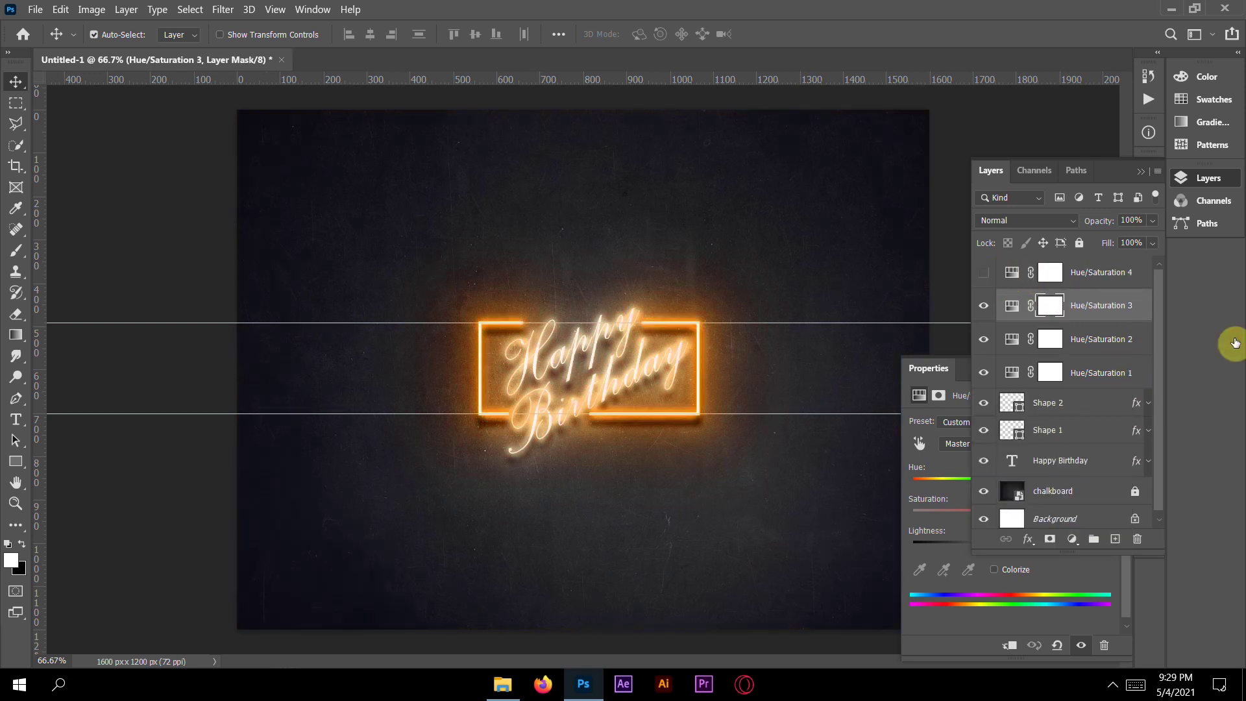
click(984, 305)
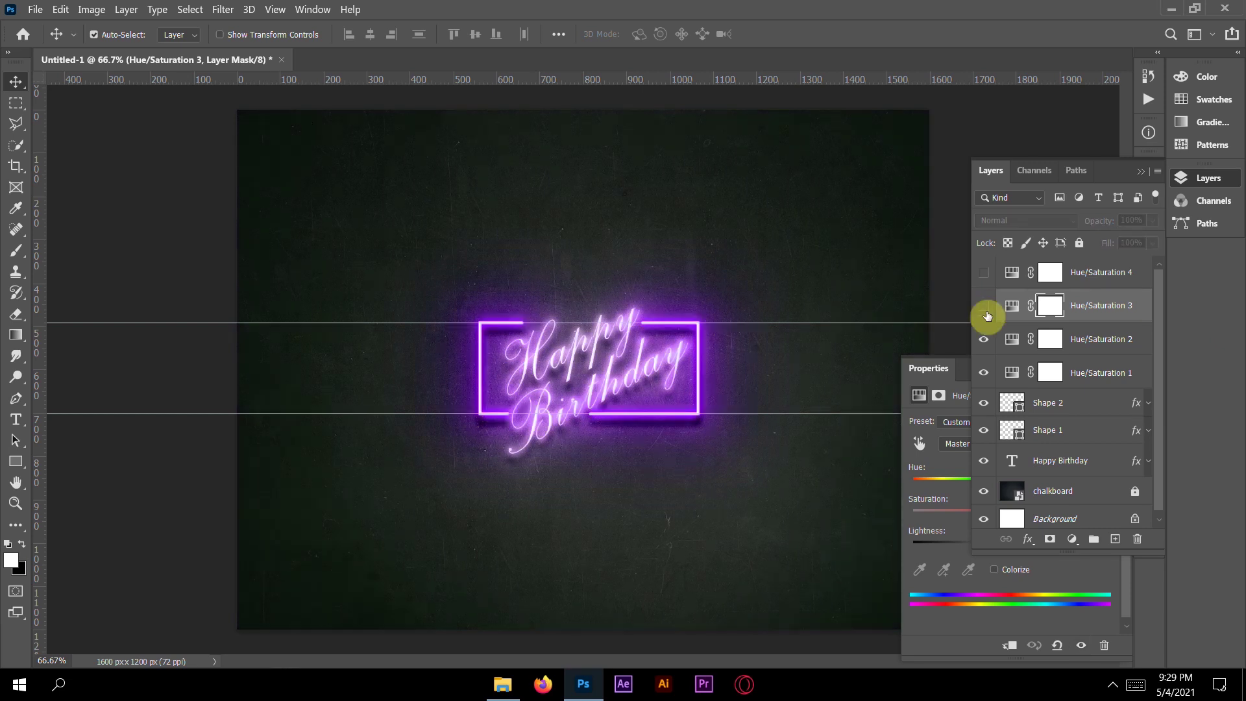
click(983, 338)
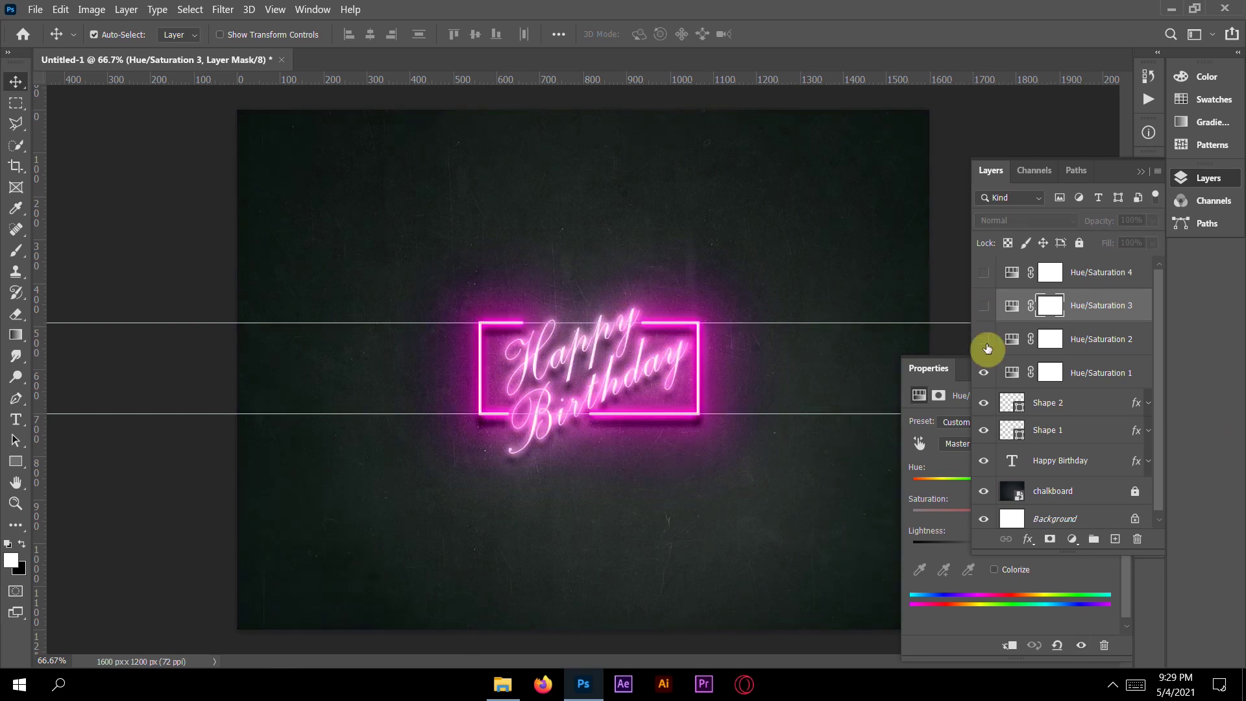
click(984, 373)
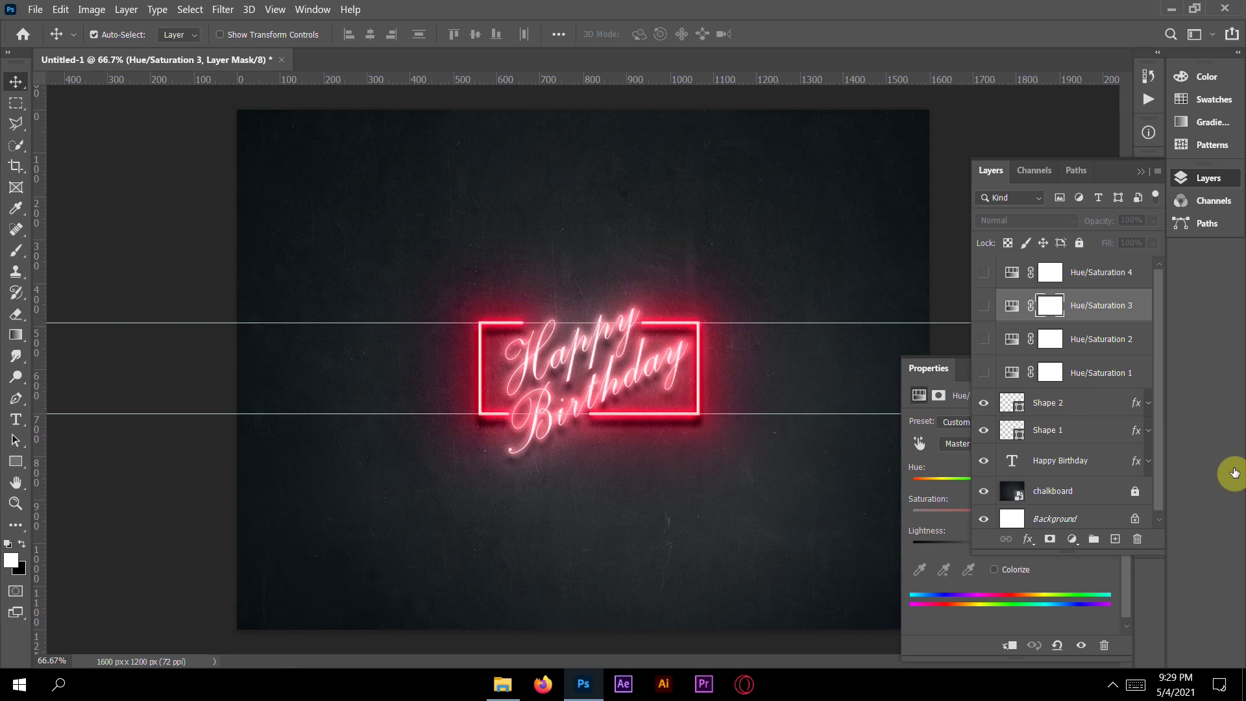
click(984, 339)
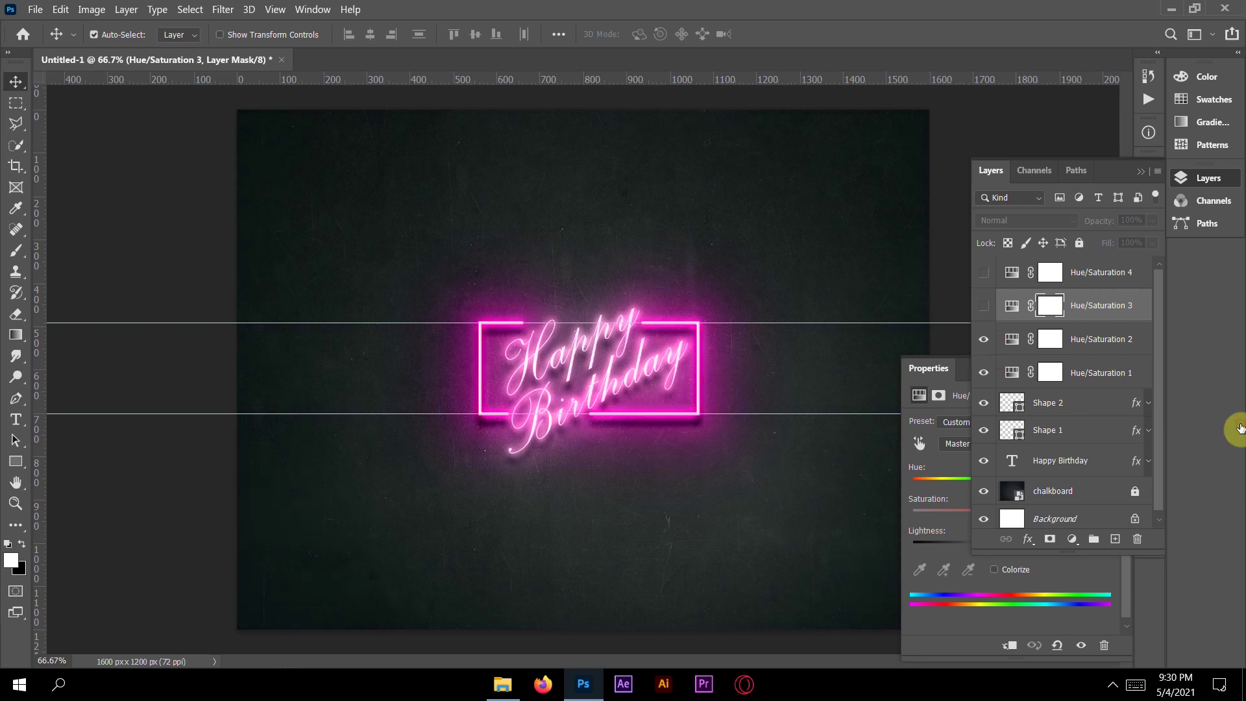
click(984, 305)
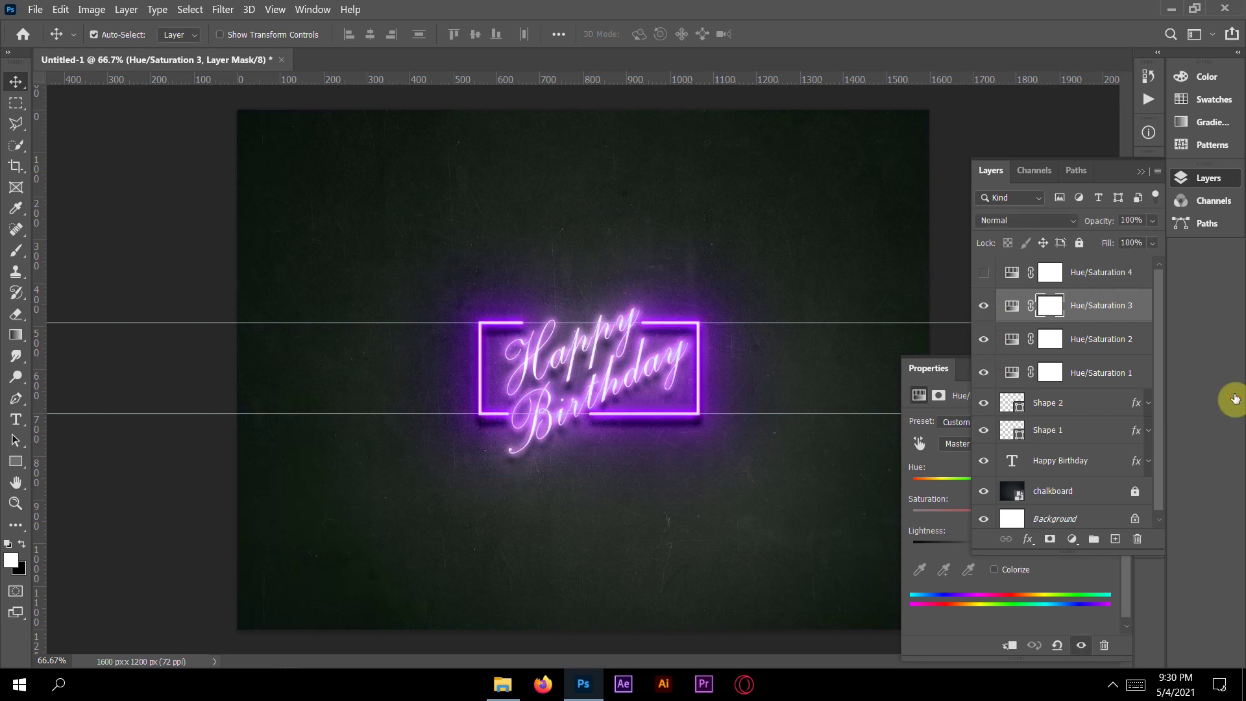
click(984, 272)
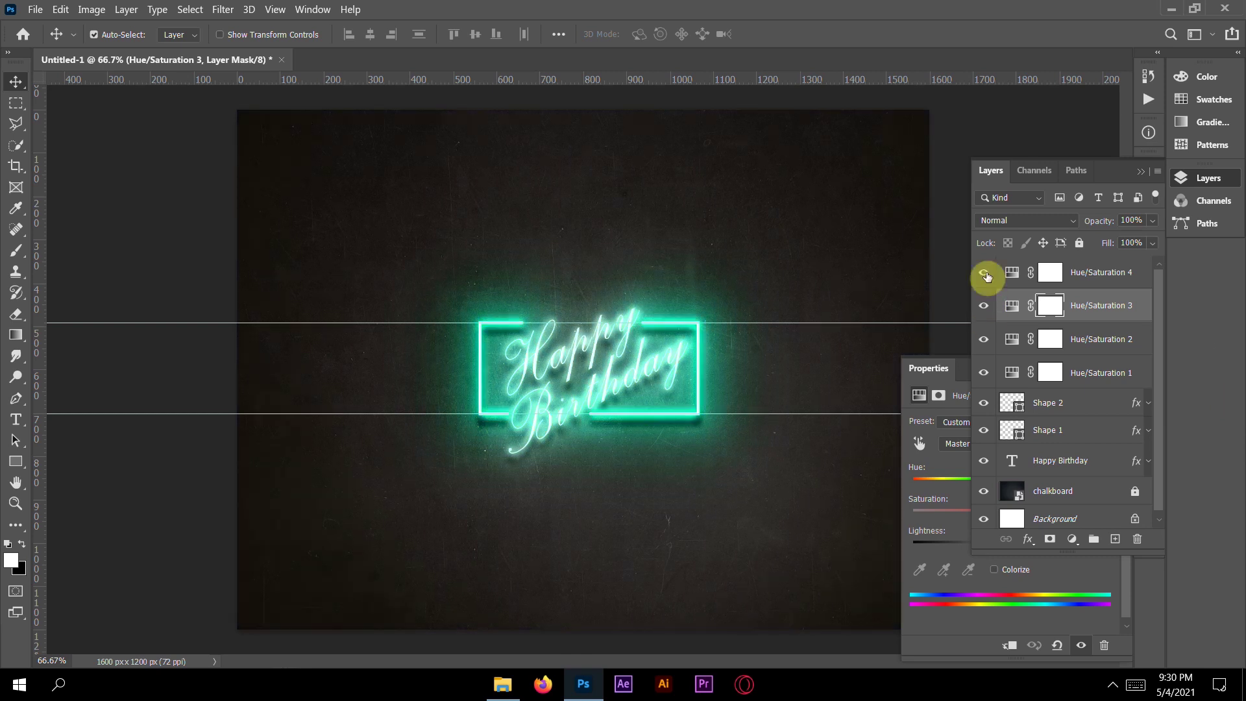
- Move Hue/Saturation 4 below Hue/Saturation 3 and hide all four Hue/Saturation layers
click(1124, 276)
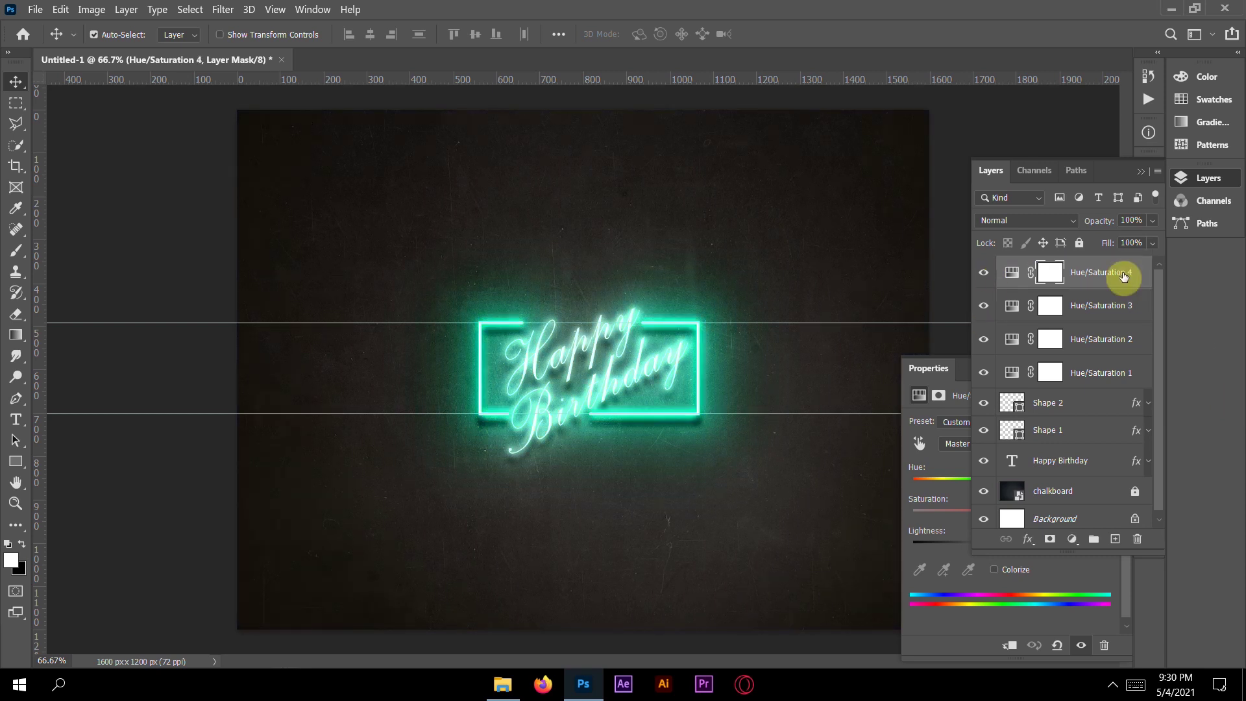
drag(1124, 276, 1024, 302)
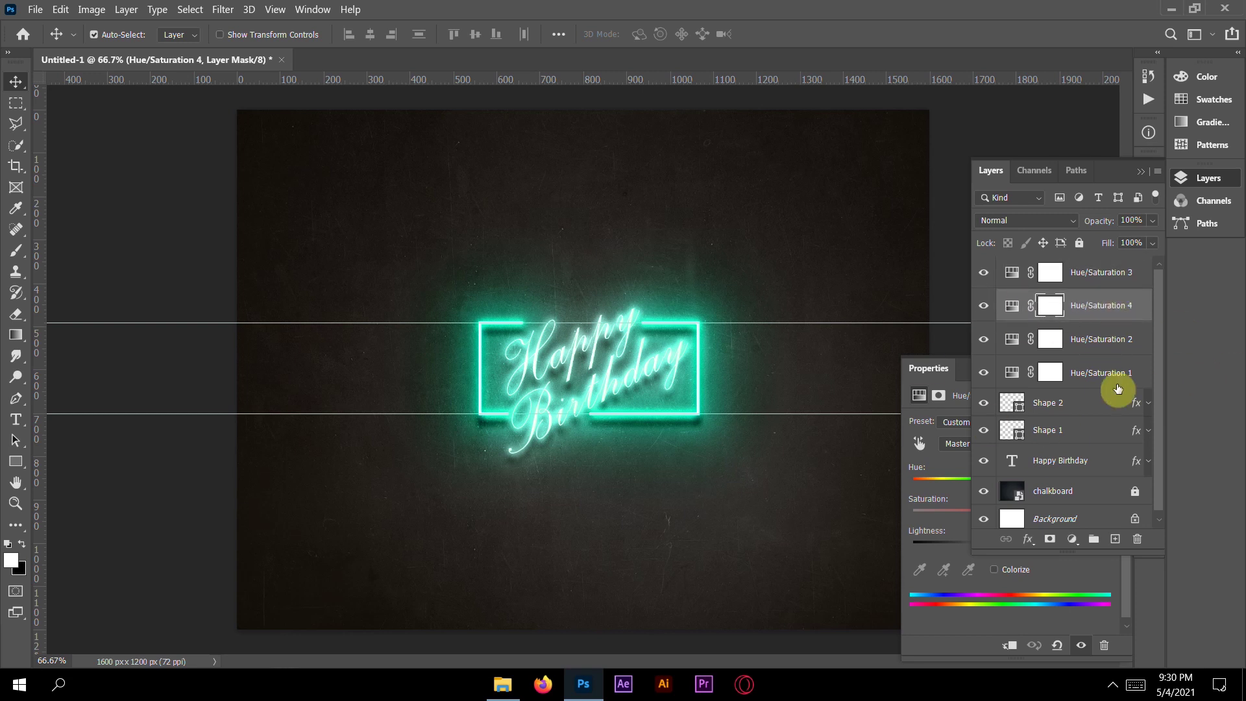
click(983, 272)
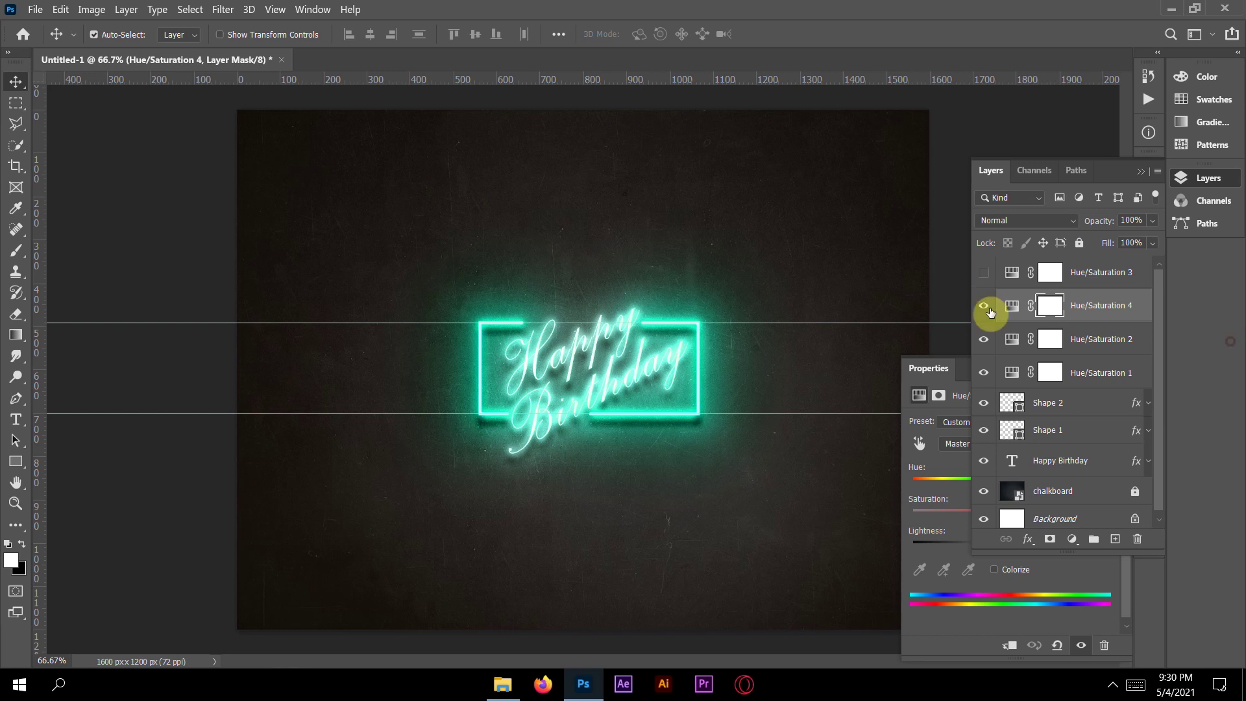
click(984, 305)
click(983, 339)
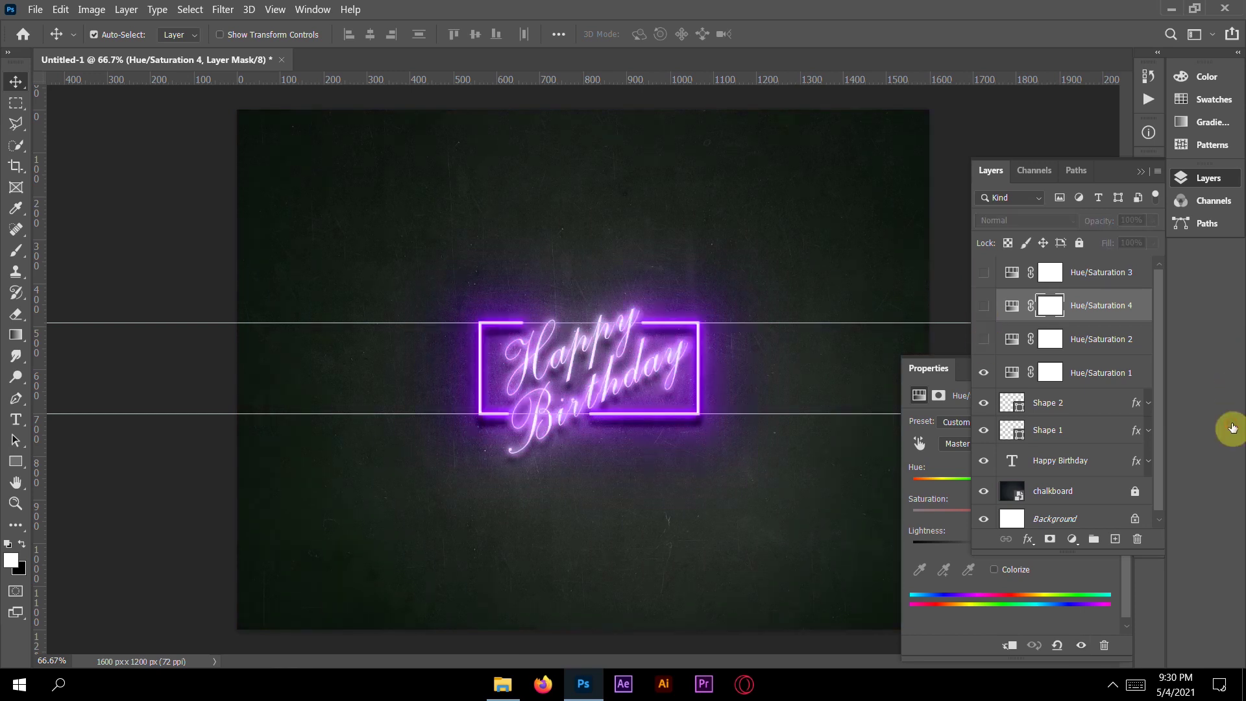
click(984, 372)
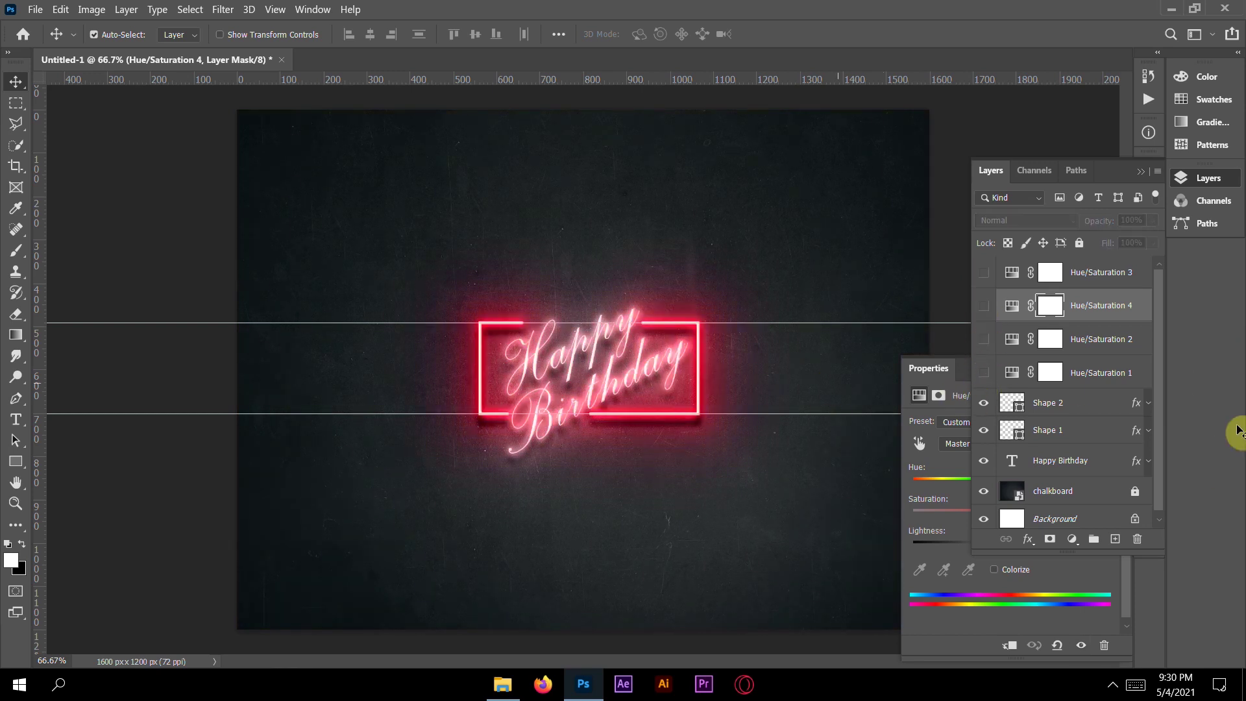
- Show the Timeline and create a frame animation from the red version of the sign
click(312, 9)
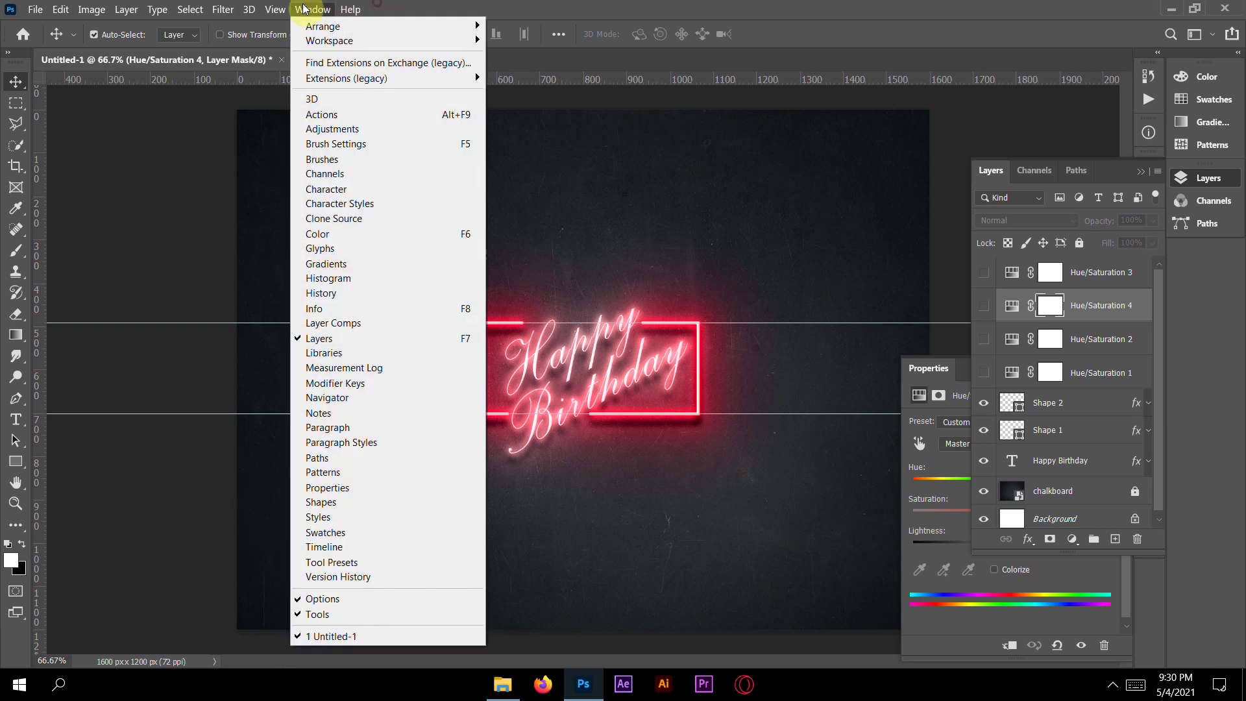
click(442, 547)
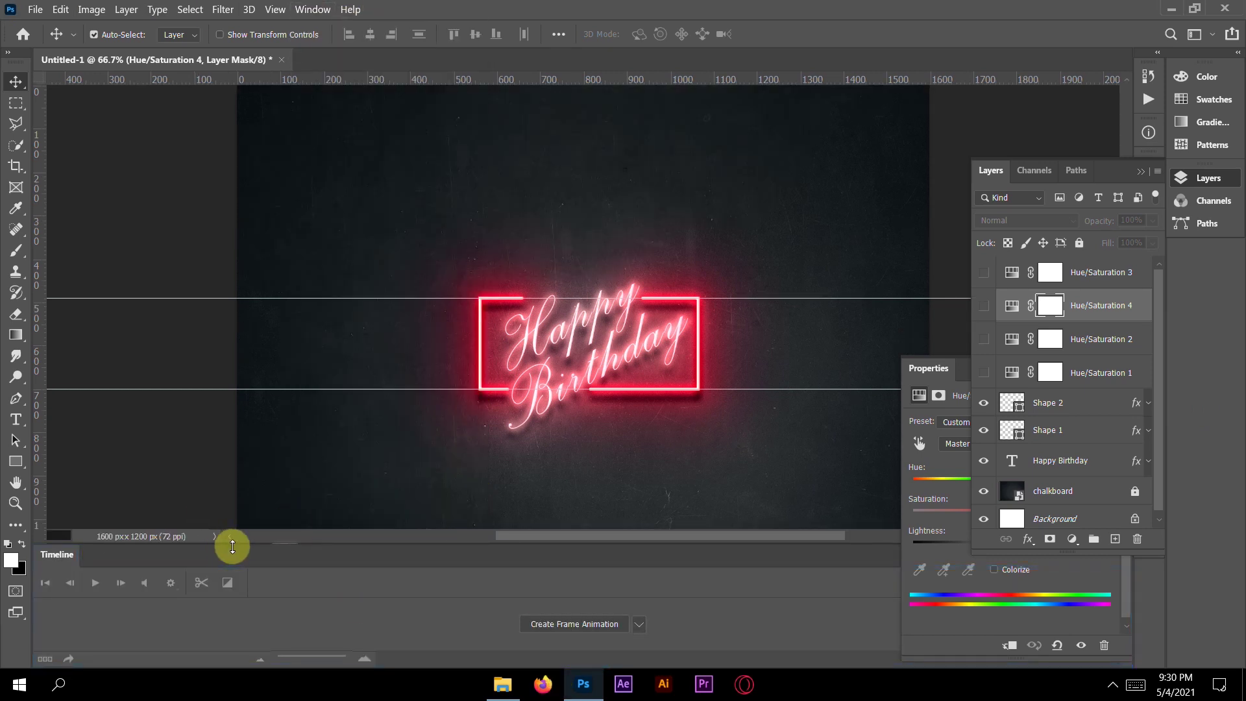
click(600, 621)
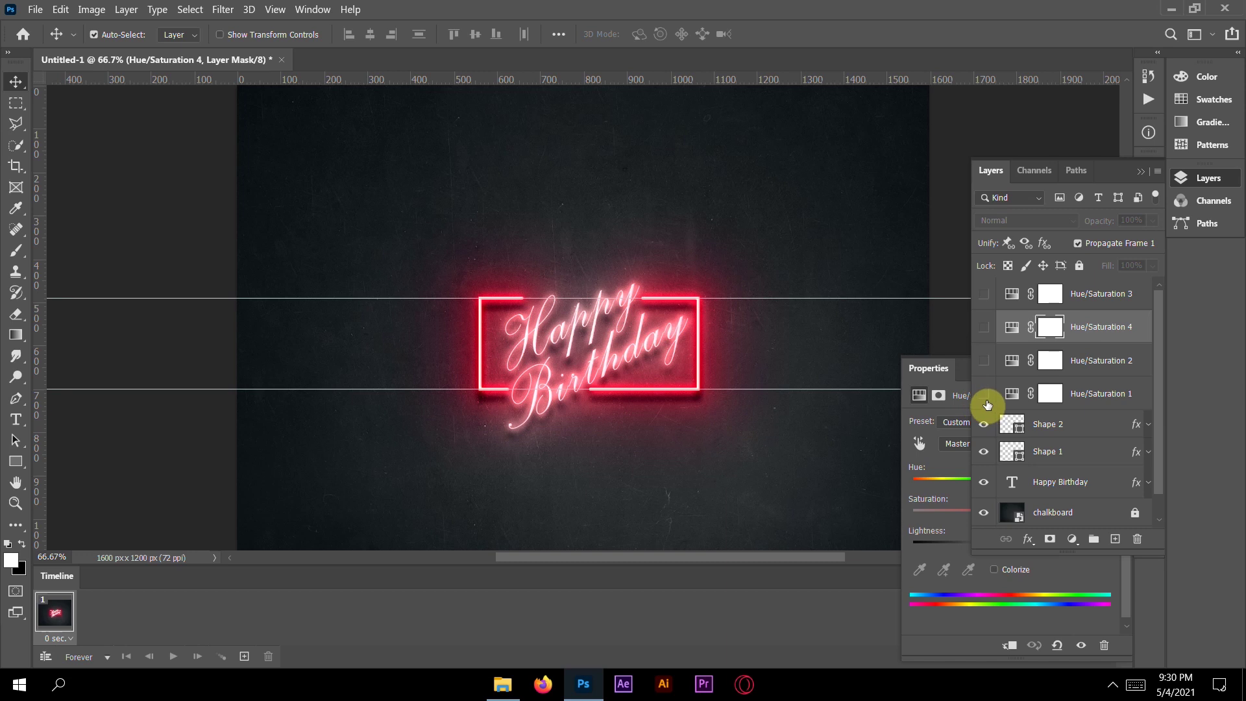
- Add animation frames 2 to 5, additionally showing Hue/Saturation 1, 2, 4 and 3 one per new frame
click(245, 656)
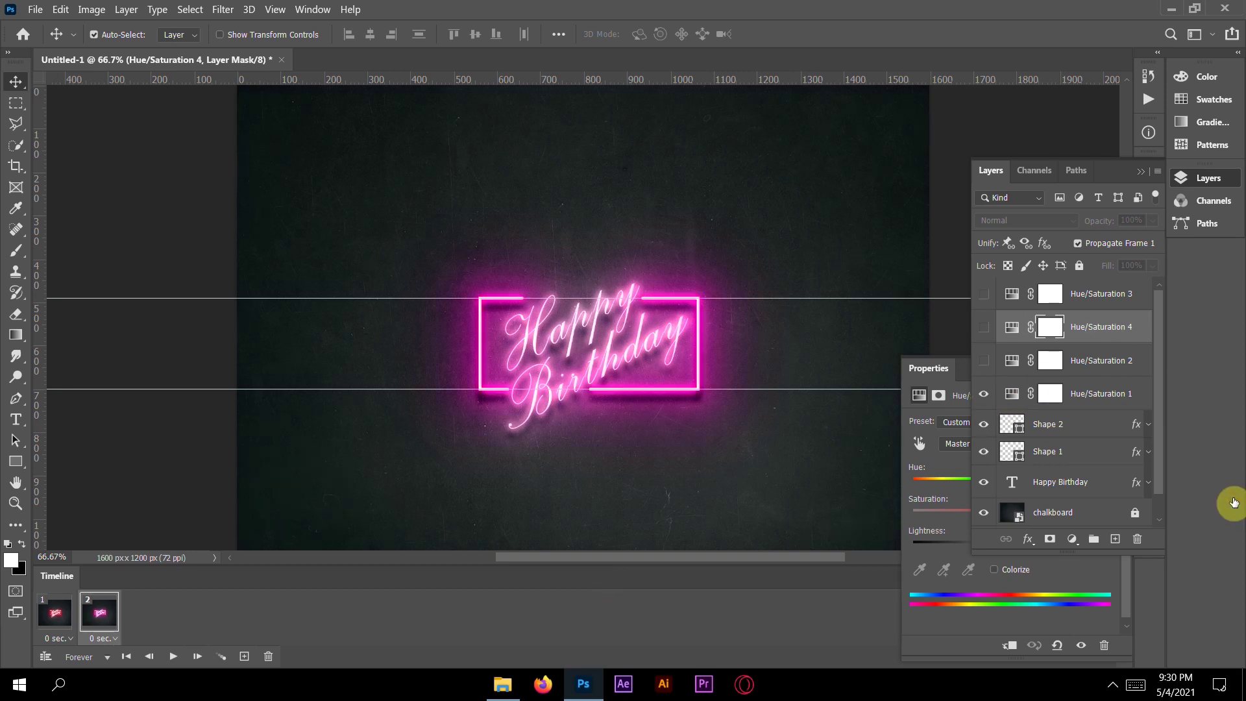
click(244, 656)
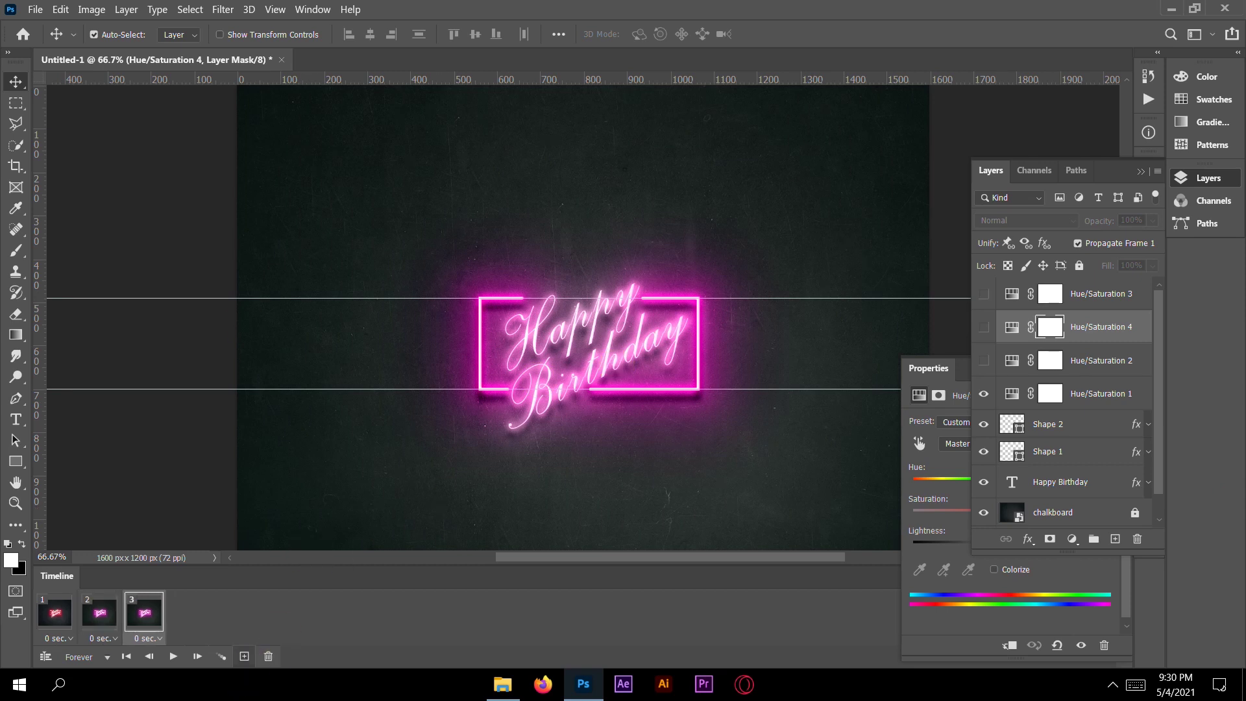
click(983, 362)
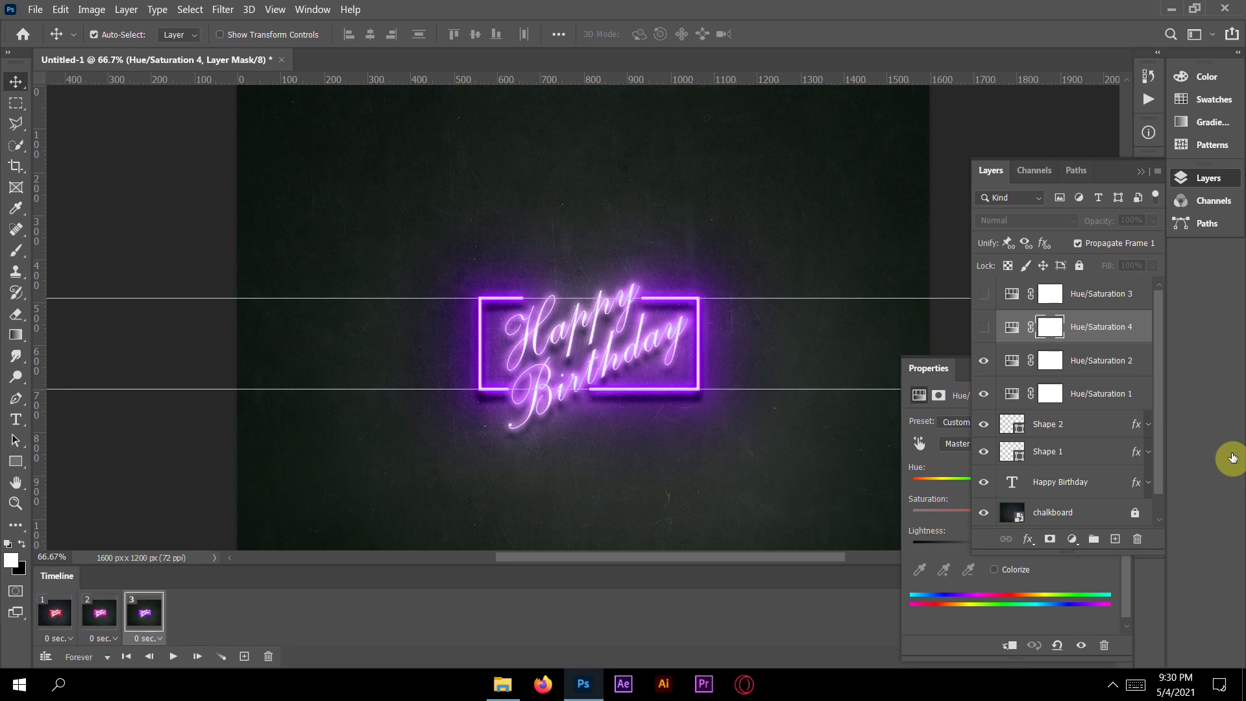
click(244, 656)
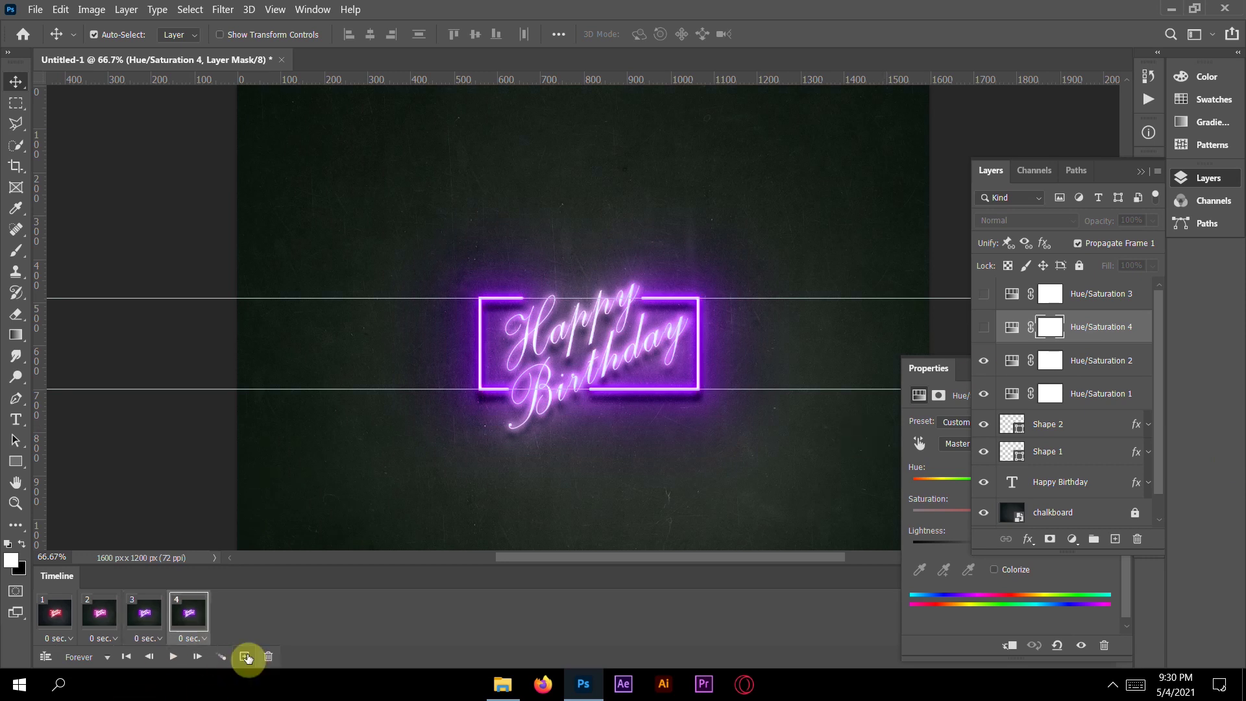
click(985, 335)
click(244, 656)
click(985, 297)
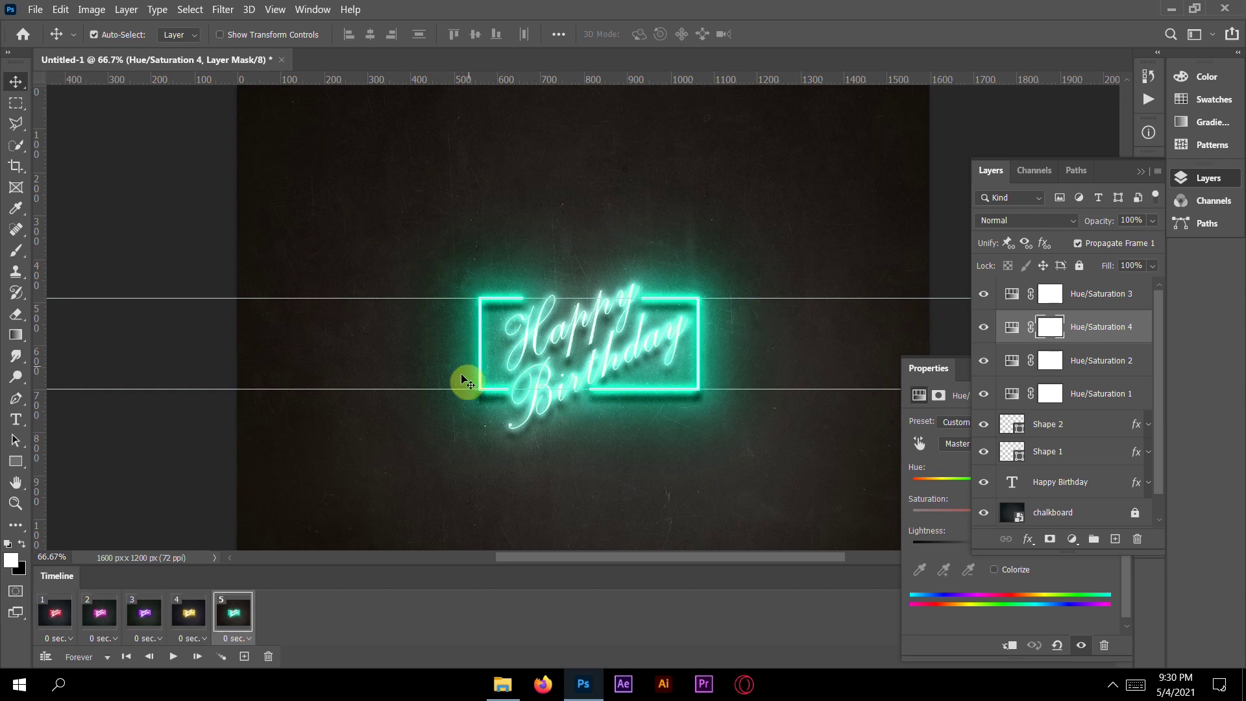
- Set the delay of each of the five animation frames to 0.2 seconds and play the animation
click(55, 639)
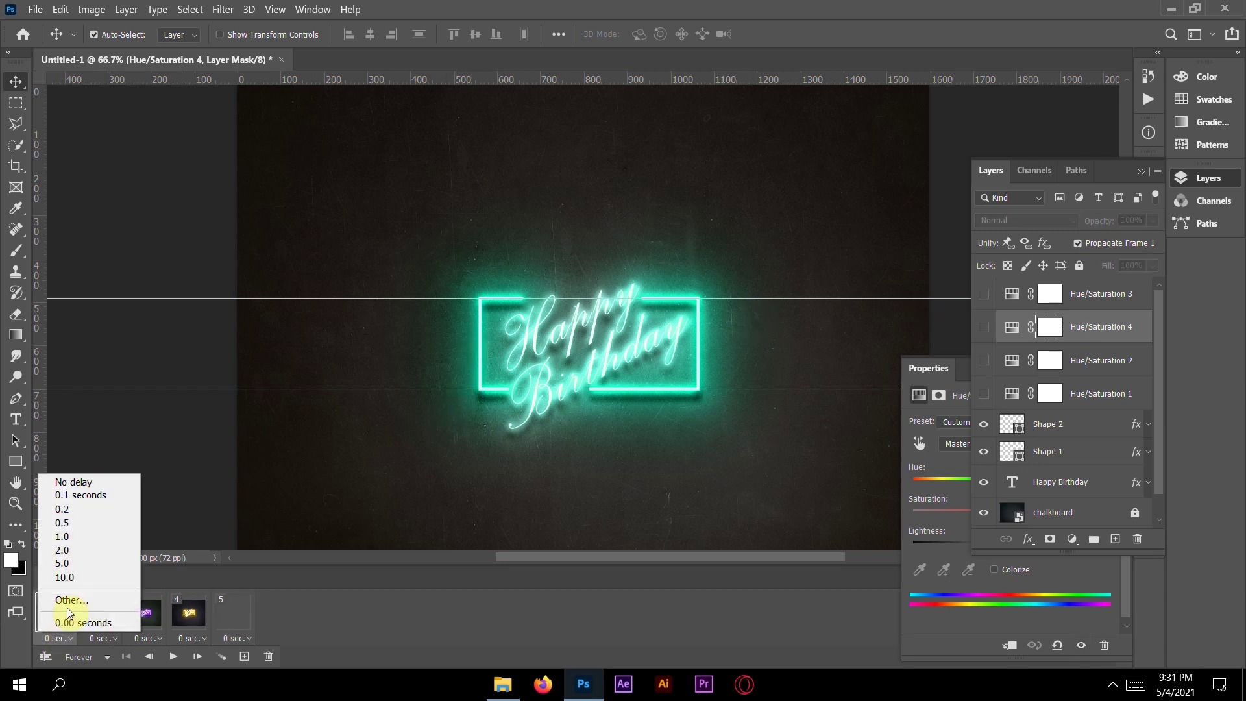
click(69, 511)
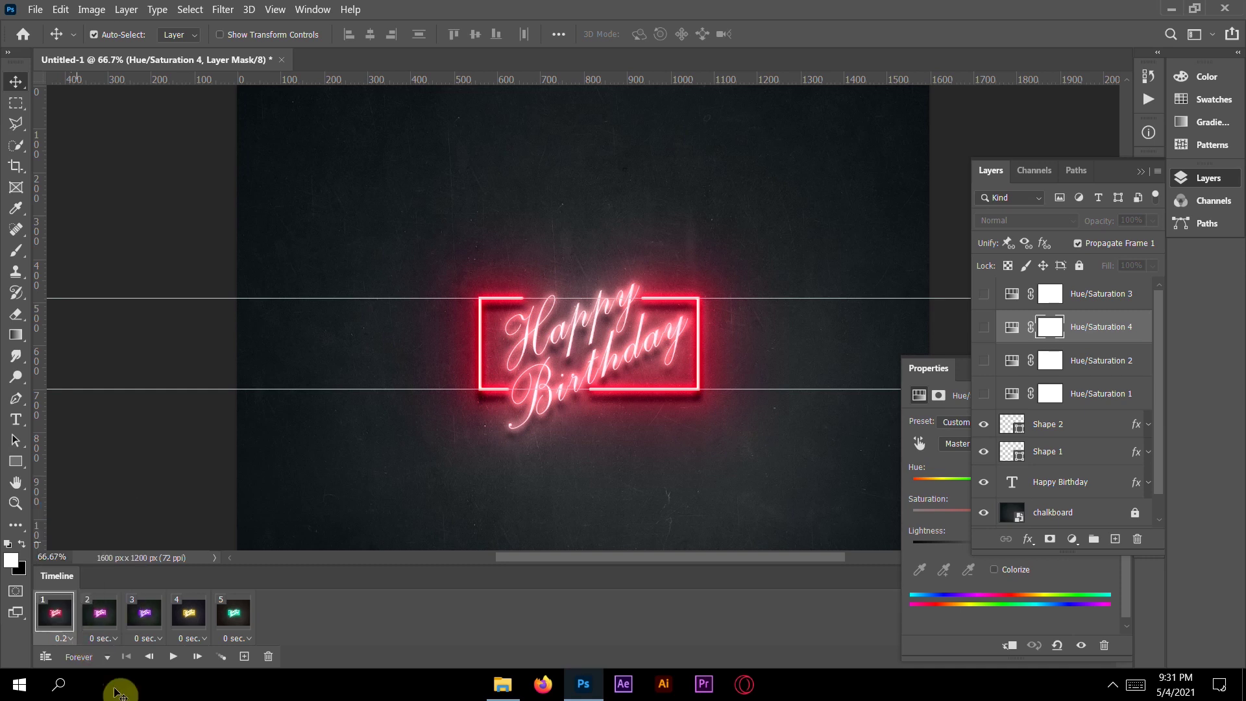
click(97, 636)
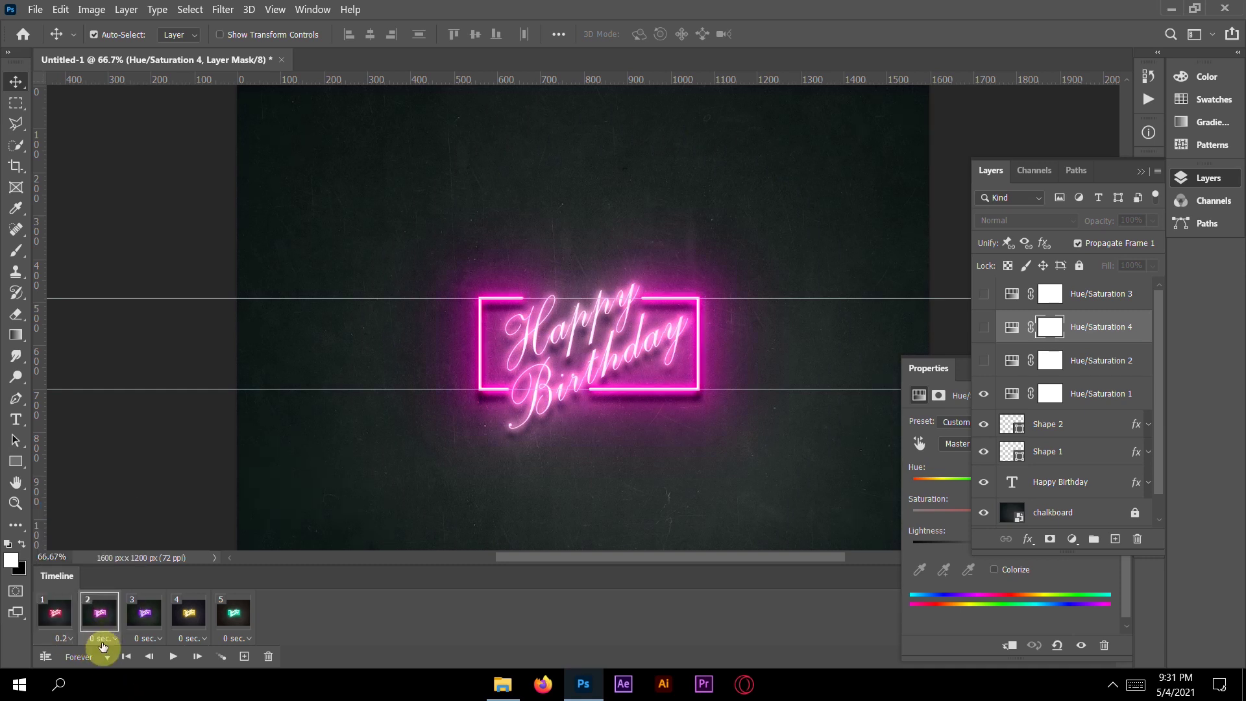
click(99, 638)
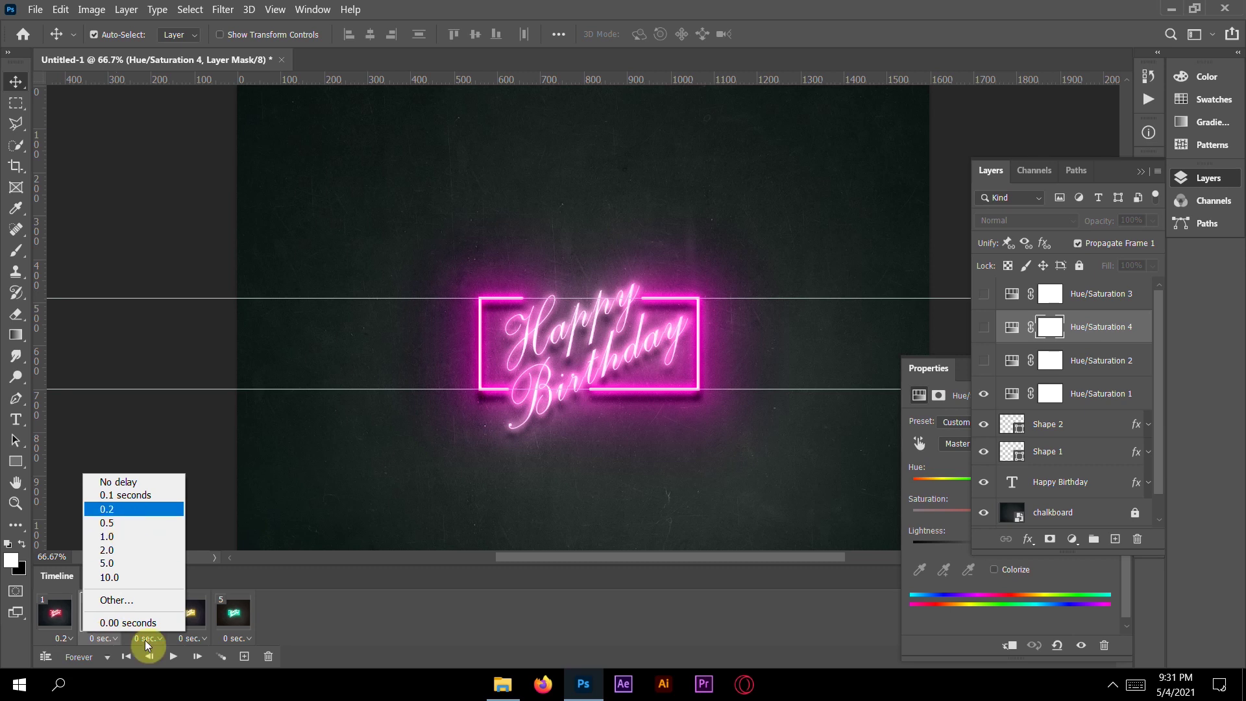
click(107, 510)
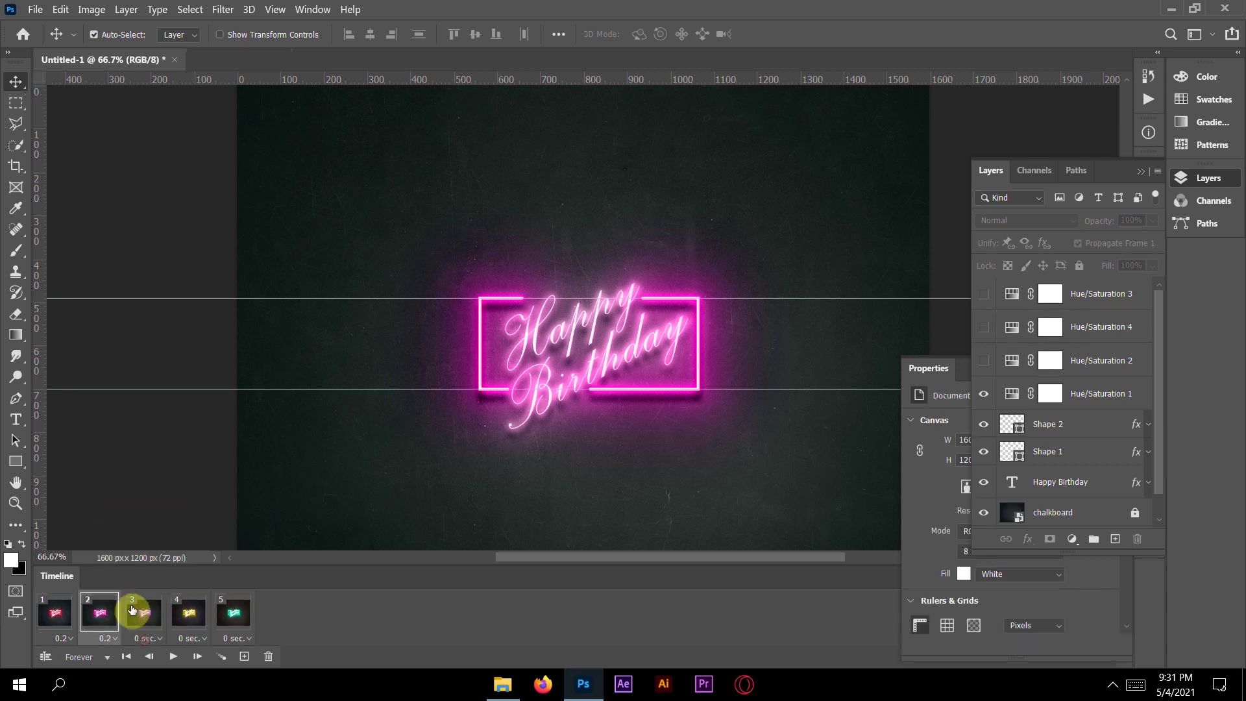
click(143, 639)
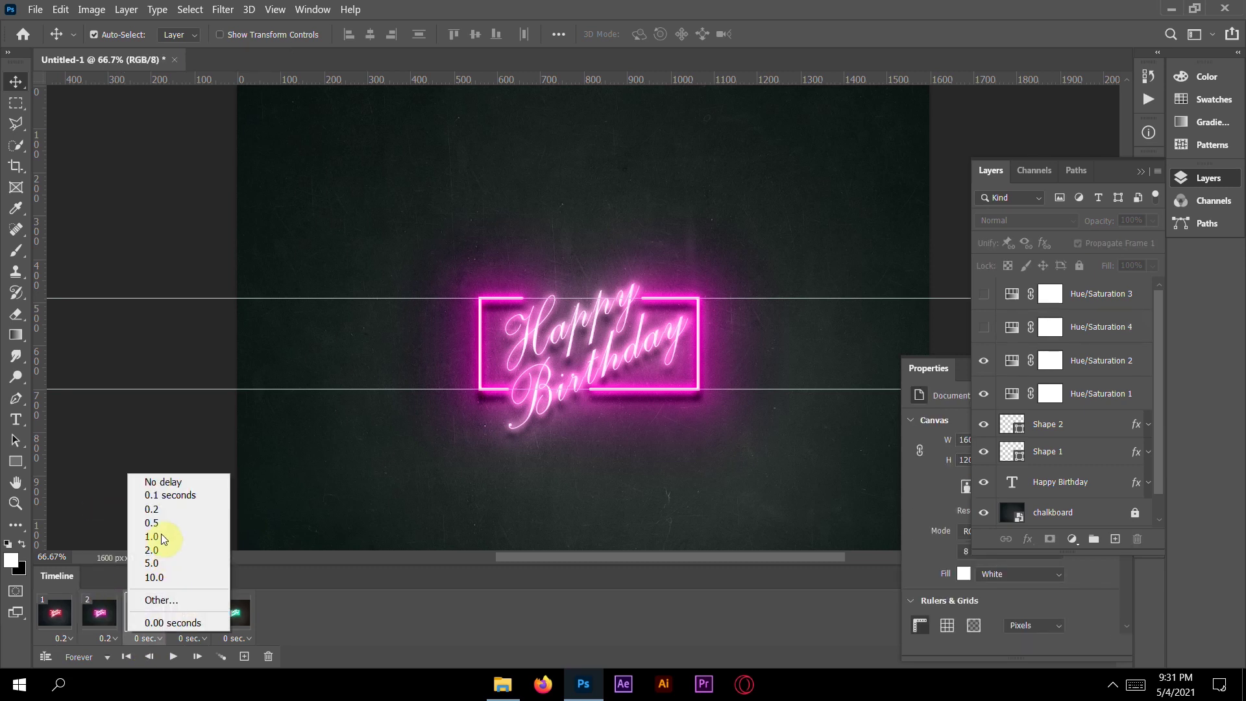
click(152, 510)
click(191, 638)
click(189, 510)
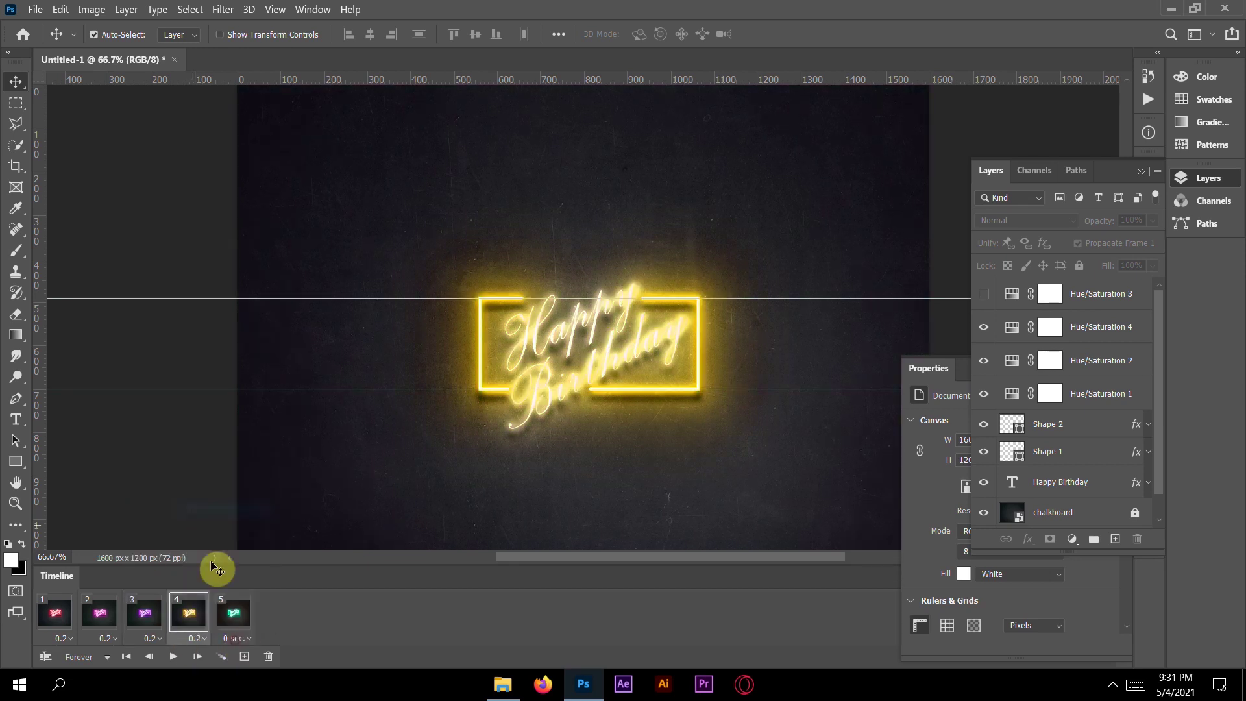
click(238, 639)
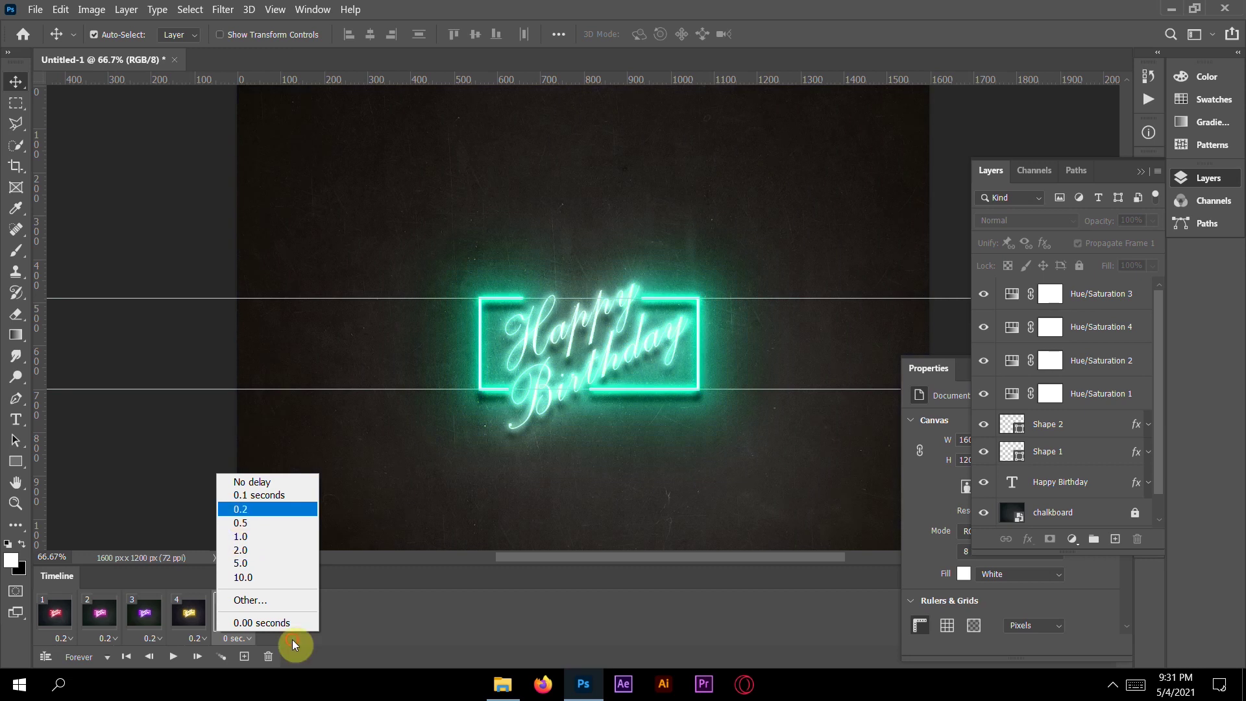
click(225, 516)
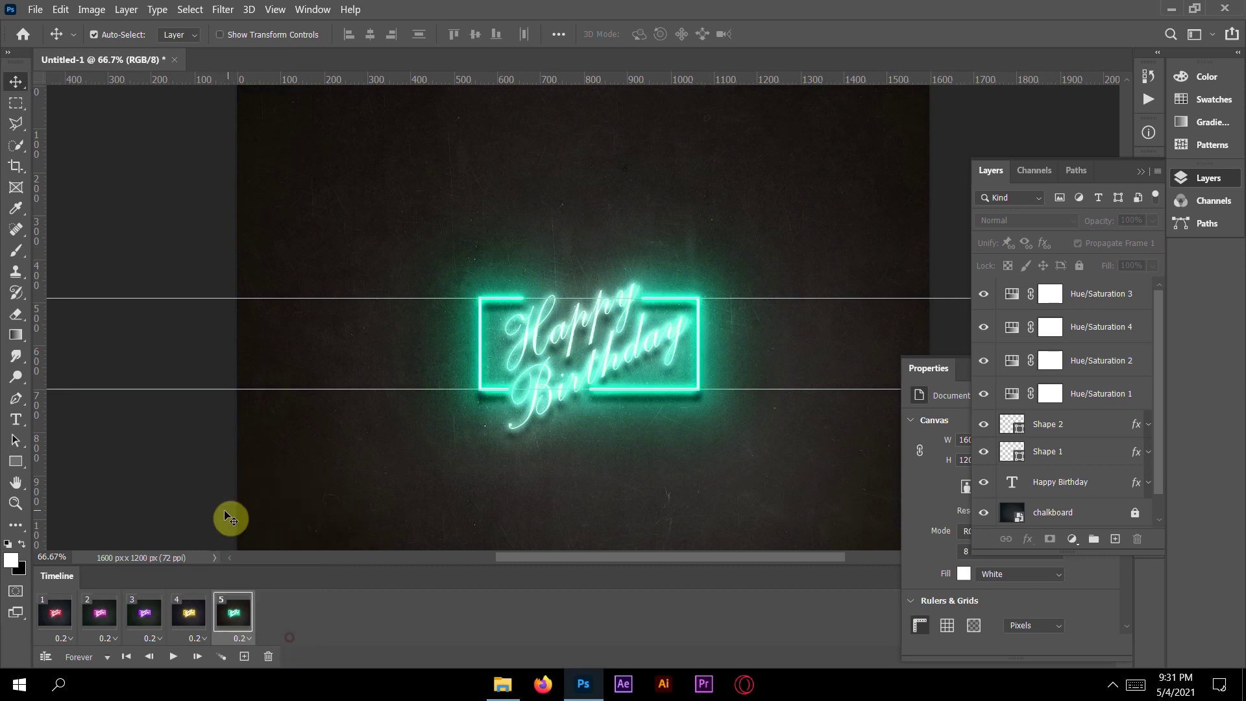
click(171, 658)
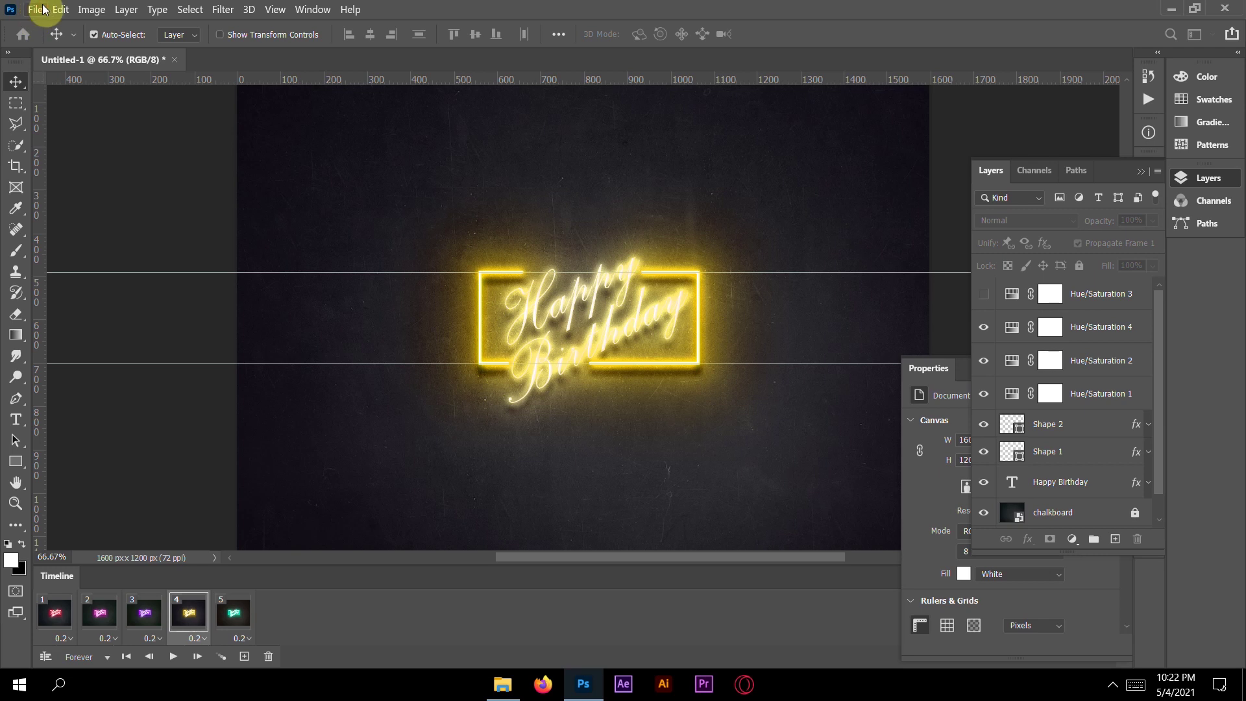
- Start a Save for Web (Legacy) export of the animation and fit its preview on screen
click(44, 10)
mouse_move(177, 234)
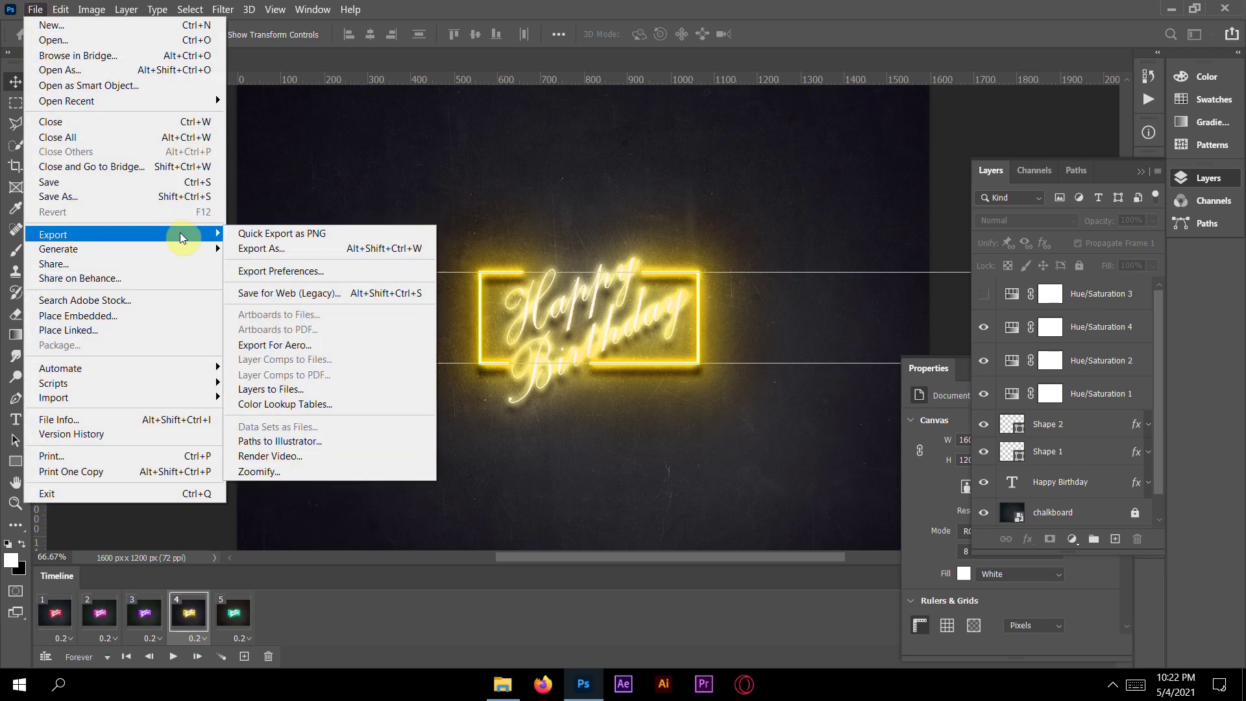
click(268, 295)
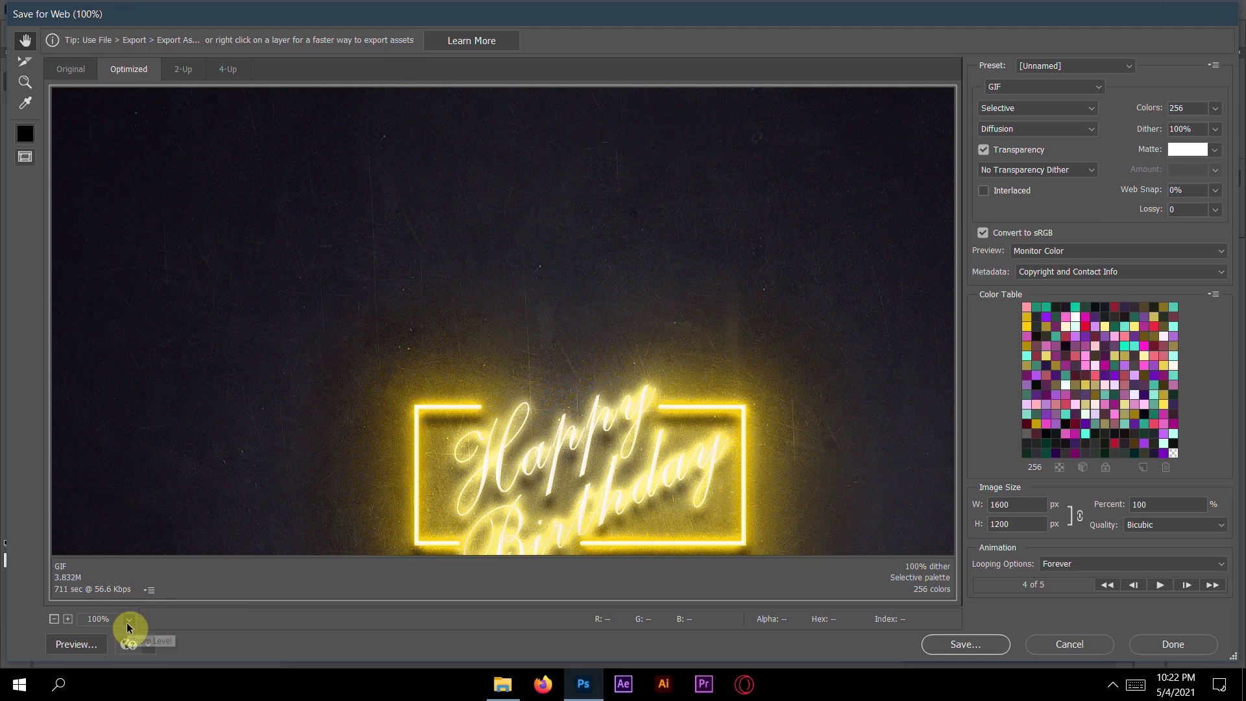
click(128, 620)
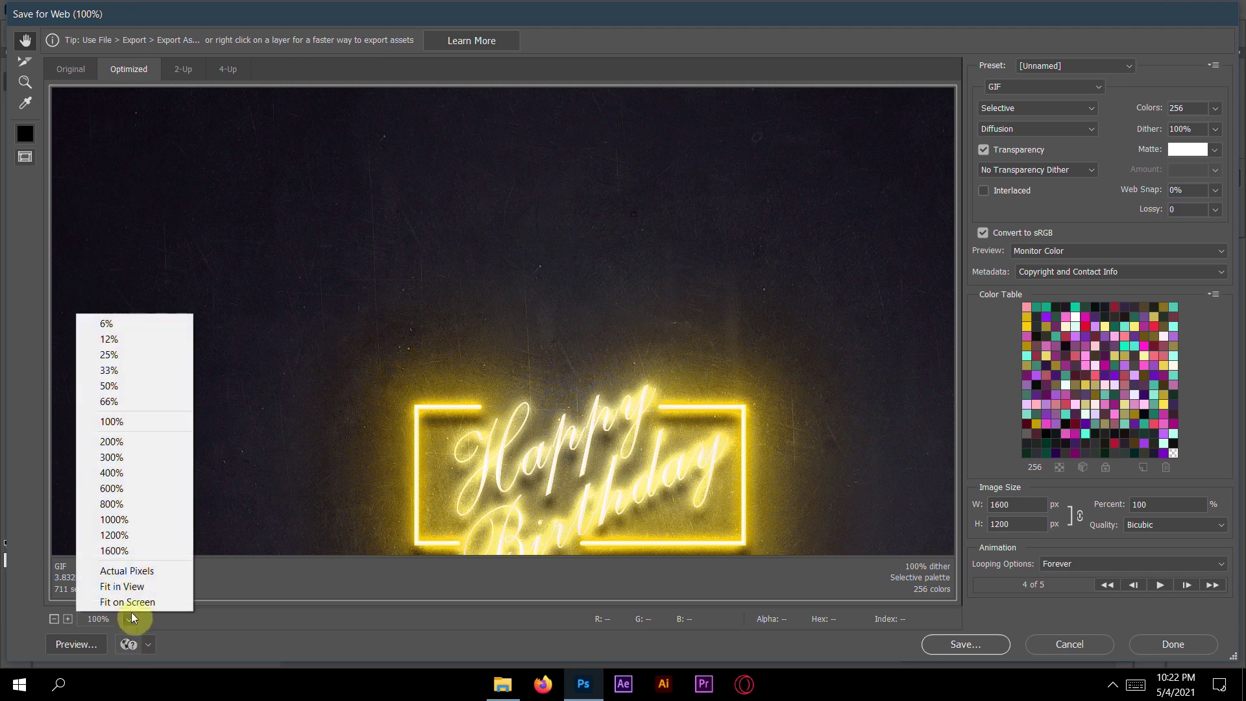
click(127, 602)
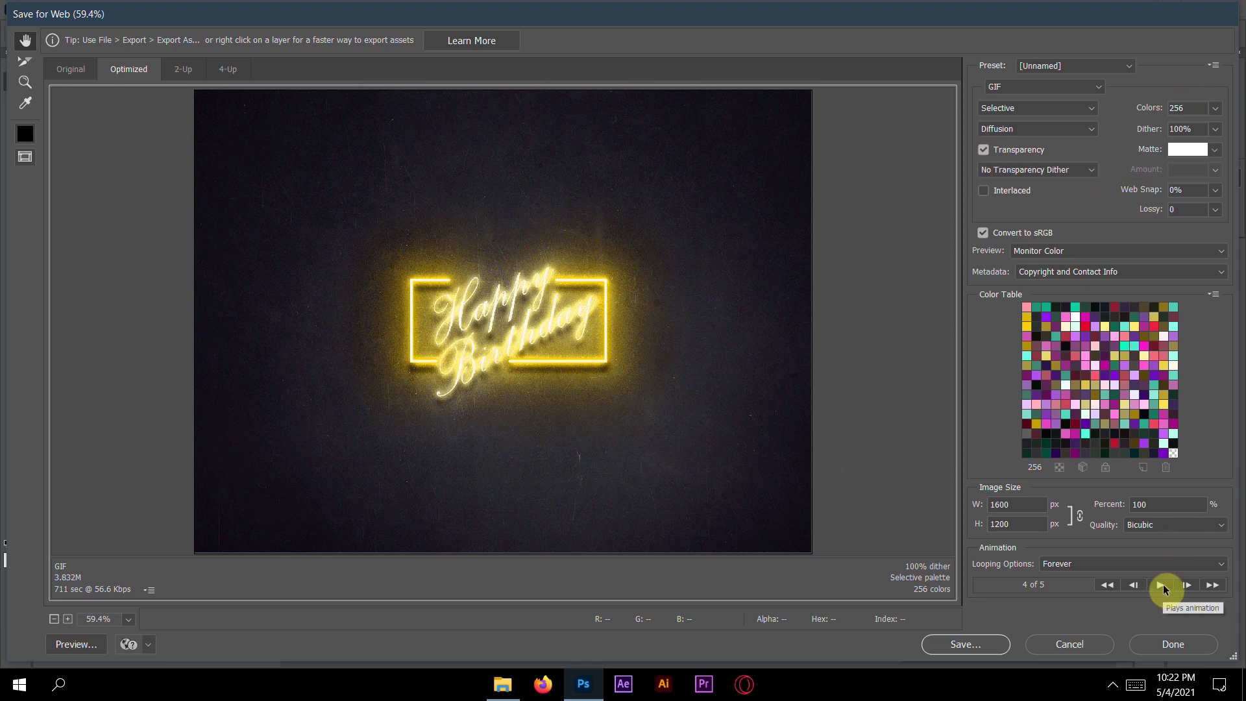
- Save the optimized GIF as "Neon Animation" in the neon animation folder
click(965, 644)
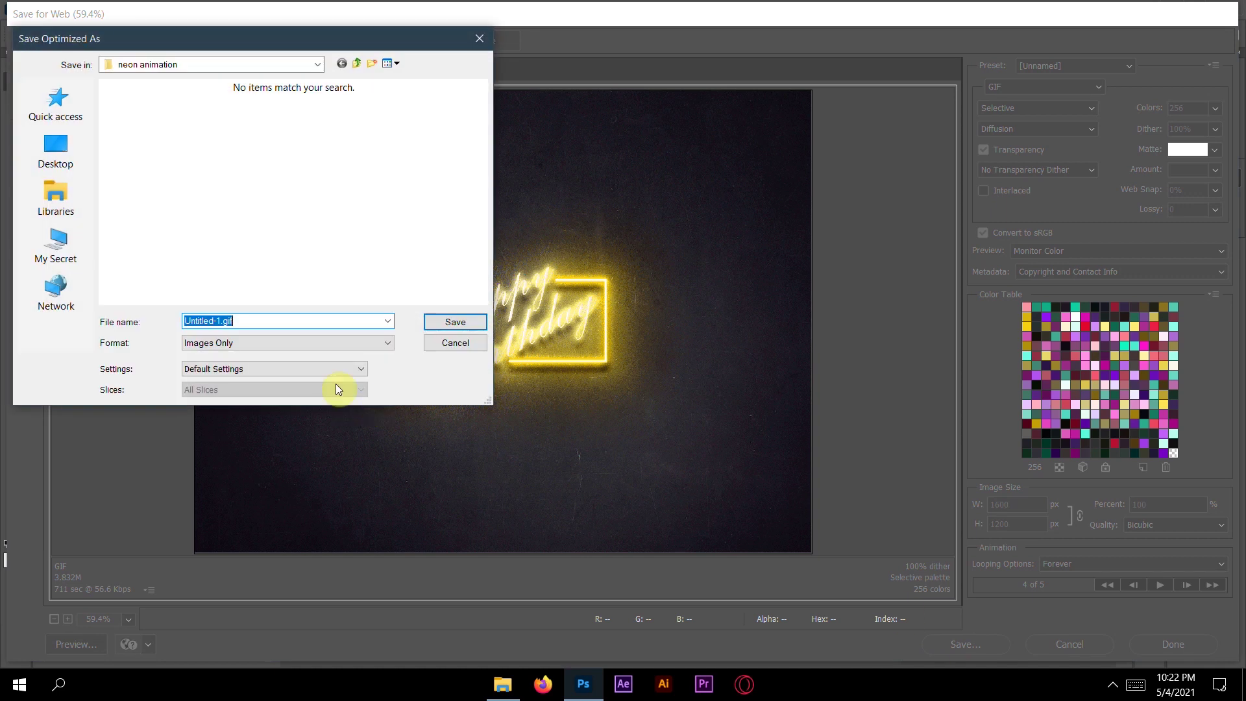
key(BackSpace)
text(Neon Animation)
key(Return)
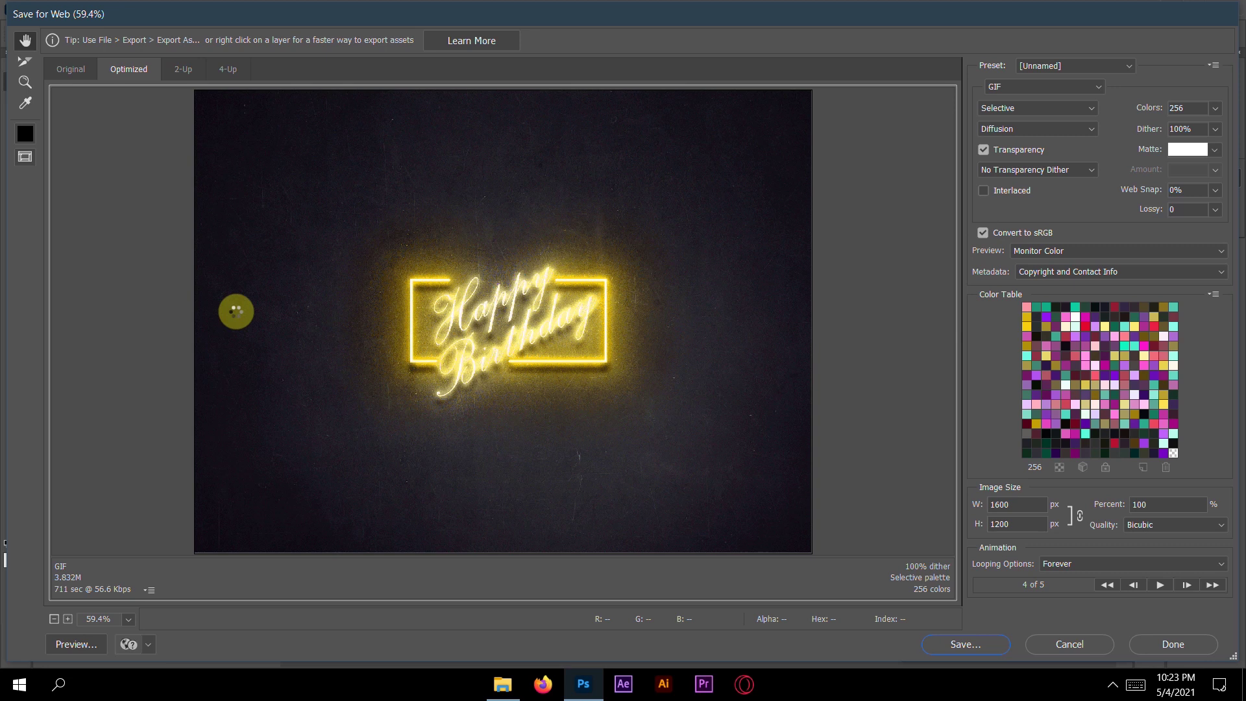